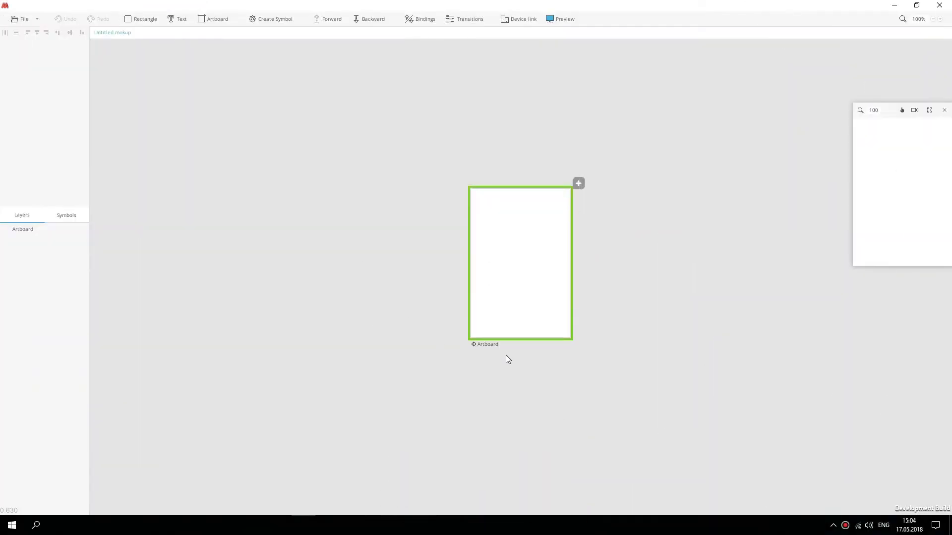
# Step: Resize the artboard to 450 wide by 780 high
pyautogui.click(487, 343)
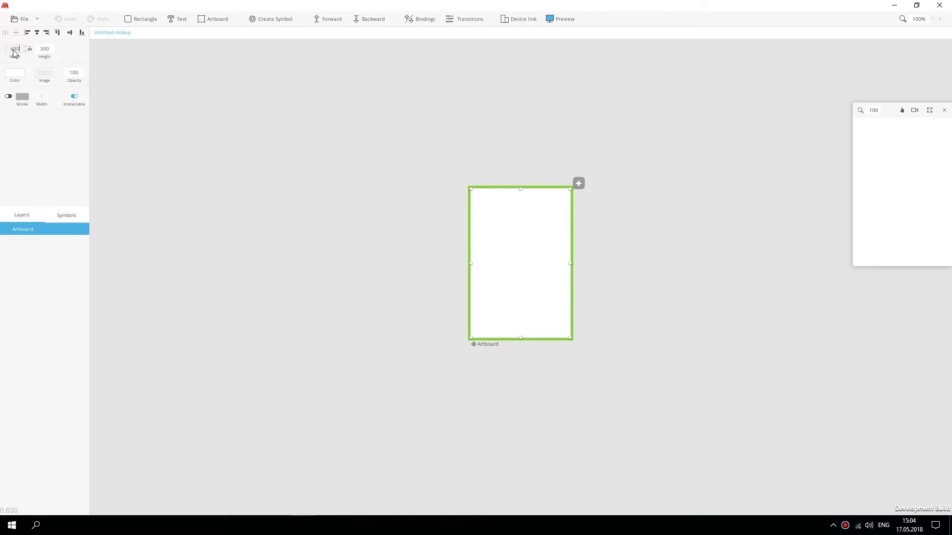
pyautogui.click(14, 53)
pyautogui.write('450')
pyautogui.press('Tab')
pyautogui.write('780')
pyautogui.press('Return')
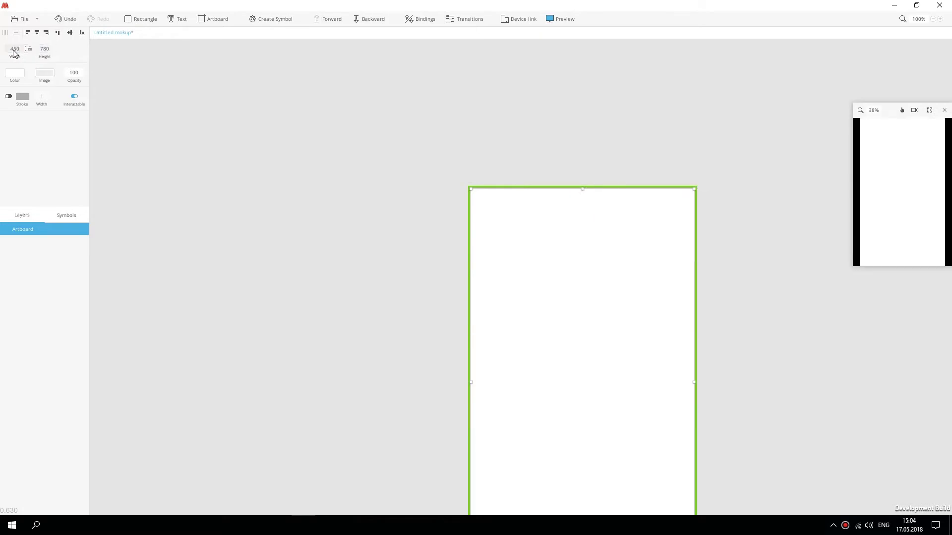
pyautogui.press('f')
pyautogui.click(26, 22)
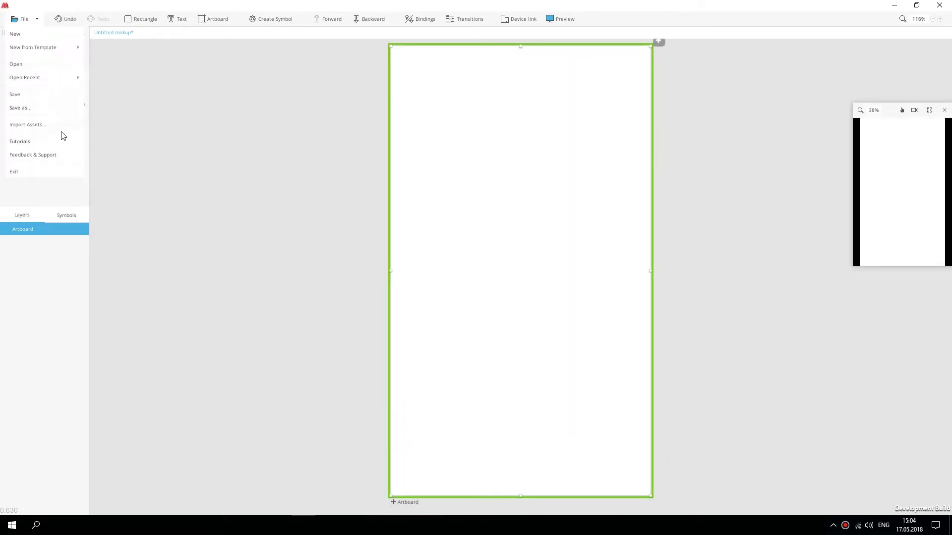
# Step: Add a rectangle on the artboard and set its width to 450
pyautogui.click(142, 19)
pyautogui.click(457, 126)
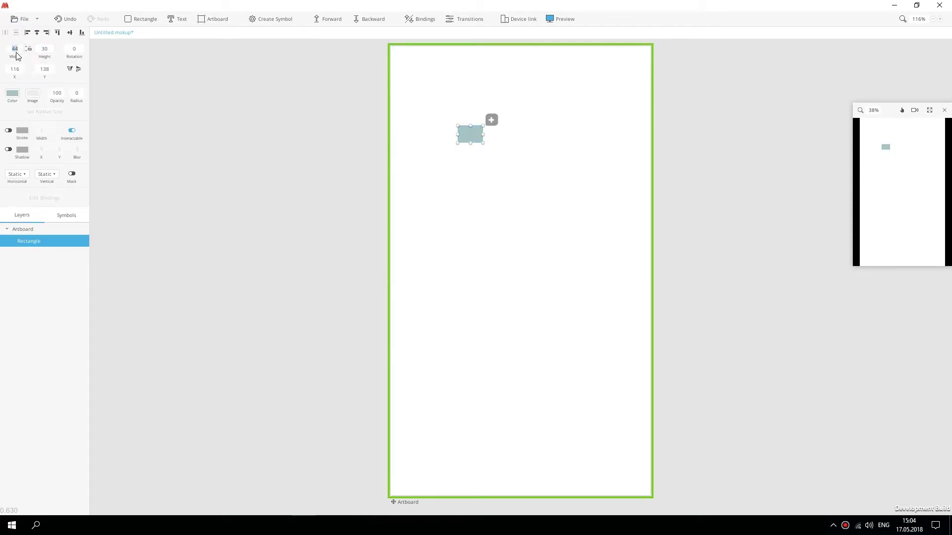
pyautogui.write('450')
pyautogui.press('Return')
# Step: Colour the rectangle black and align it to the artboard's top centre as a status bar
pyautogui.click(10, 97)
pyautogui.moveTo(11, 119); pyautogui.dragTo(2, 64)
pyautogui.moveTo(520, 140); pyautogui.dragTo(466, 125)
pyautogui.click(38, 32)
pyautogui.click(58, 32)
# Step: Import the Status bar contents image and place it on the black bar
pyautogui.click(24, 18)
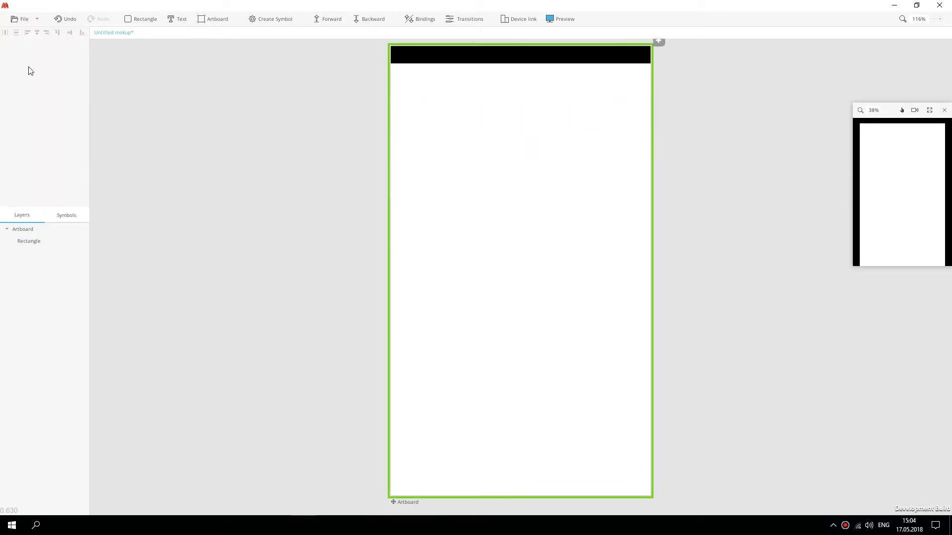
pyautogui.click(30, 124)
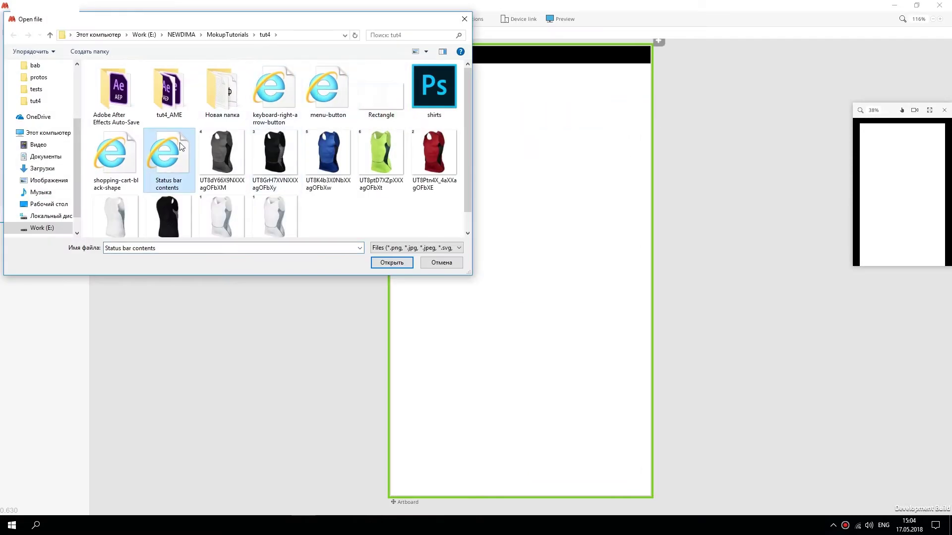
pyautogui.doubleClick(167, 158)
pyautogui.moveTo(510, 63); pyautogui.dragTo(473, 57)
# Step: Align the status icons with the artboard's right edge and nudge them left to leave a small margin
pyautogui.click(46, 33)
pyautogui.press('Left')
pyautogui.press('Left')
pyautogui.press('Left')
pyautogui.press('Left')
pyautogui.press('Left')
pyautogui.press('Left')
pyautogui.press('Left')
pyautogui.press('Left')
pyautogui.press('Left')
pyautogui.press('Left')
pyautogui.press('Left')
pyautogui.press('Left')
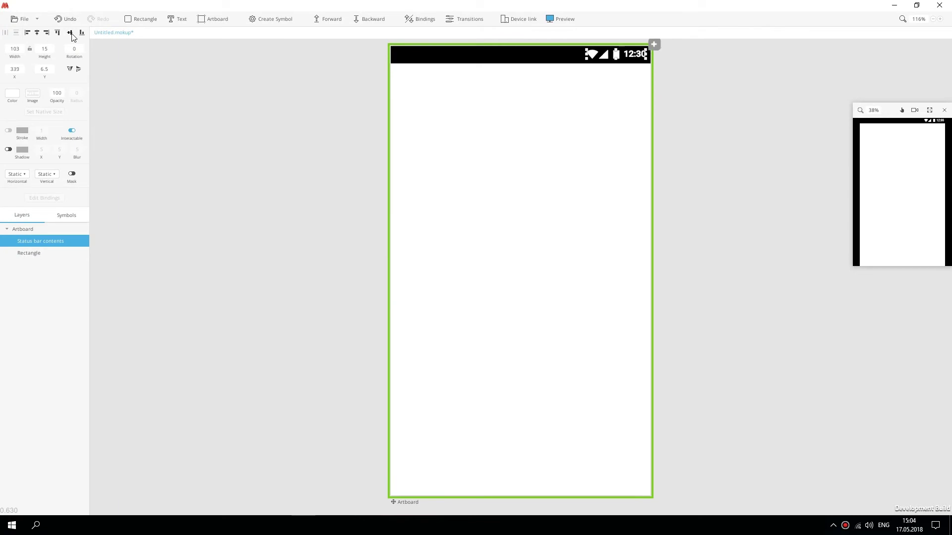
# Step: Import the menu-button and shopping-cart-black-shape images together
pyautogui.click(21, 24)
pyautogui.click(22, 20)
pyautogui.click(53, 123)
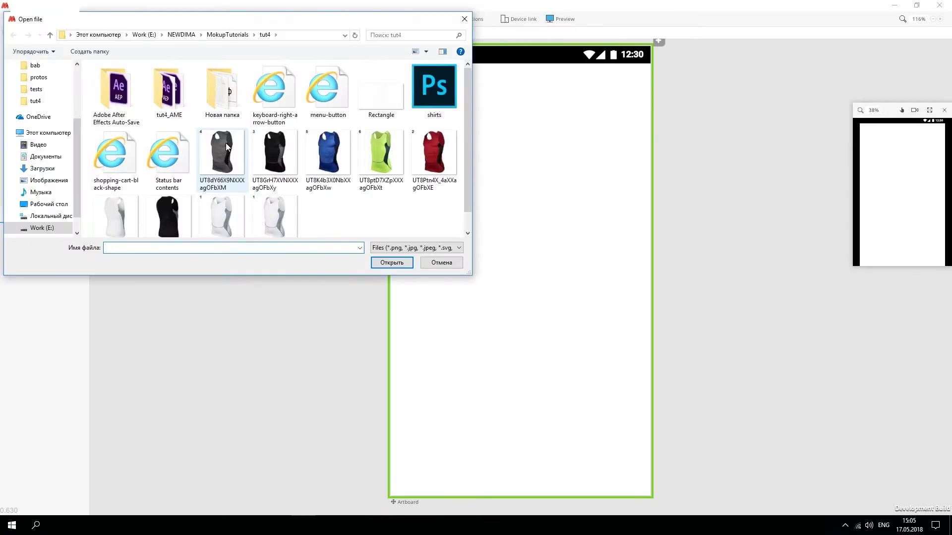
pyautogui.click(328, 89)
pyautogui.keyDown('ctrl'); pyautogui.click(128, 153); pyautogui.keyUp('ctrl')
pyautogui.click(396, 262)
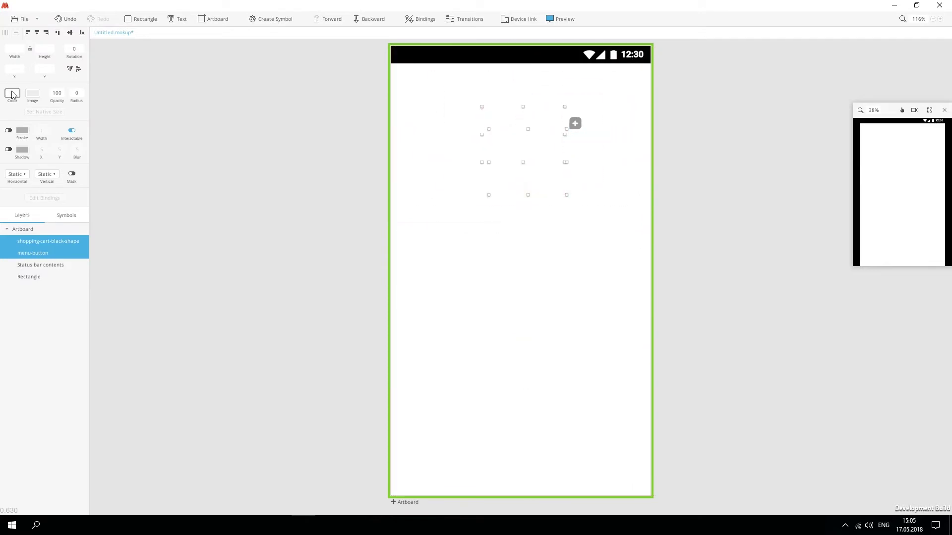
# Step: Shrink the menu and cart icons and place them at the left and right ends of the header below the status bar
pyautogui.click(418, 80)
pyautogui.moveTo(417, 76); pyautogui.dragTo(419, 86)
pyautogui.moveTo(526, 146); pyautogui.dragTo(598, 86)
pyautogui.moveTo(638, 135); pyautogui.dragTo(635, 85)
pyautogui.click(468, 124)
pyautogui.moveTo(480, 129); pyautogui.dragTo(413, 90)
pyautogui.moveTo(632, 86); pyautogui.dragTo(620, 86)
pyautogui.click(408, 90)
pyautogui.click(490, 193)
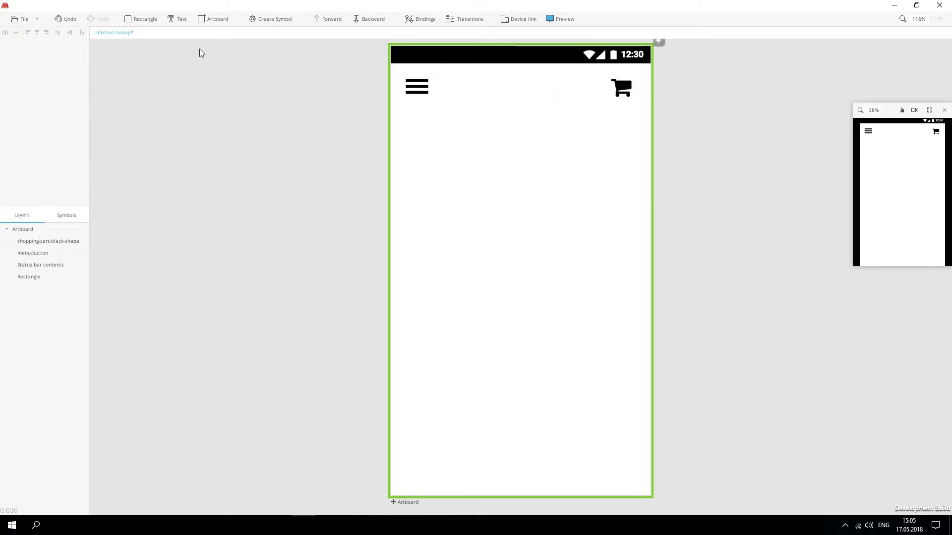
# Step: Import the shirts Photoshop file and turn its layers into a symbol named Shirts
pyautogui.click(20, 19)
pyautogui.click(45, 121)
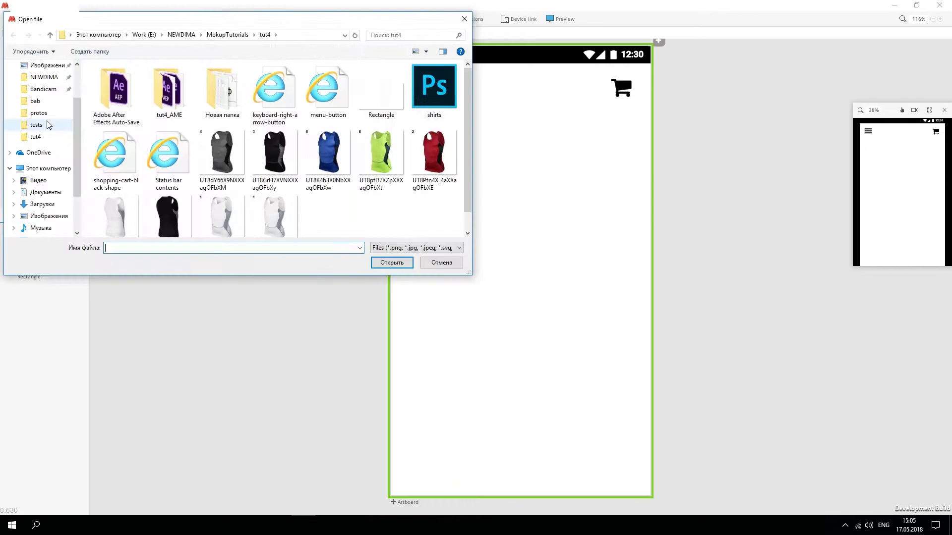
pyautogui.doubleClick(434, 94)
pyautogui.write('sShirts')
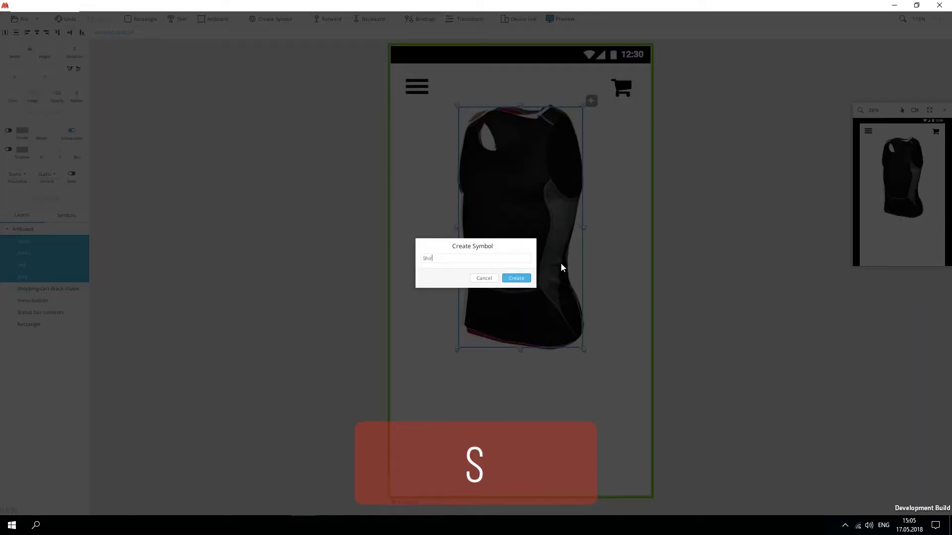
pyautogui.press('Return')
# Step: Open the Shirts symbol and move the white shirt from the first artboard into Artboard2
pyautogui.doubleClick(542, 217)
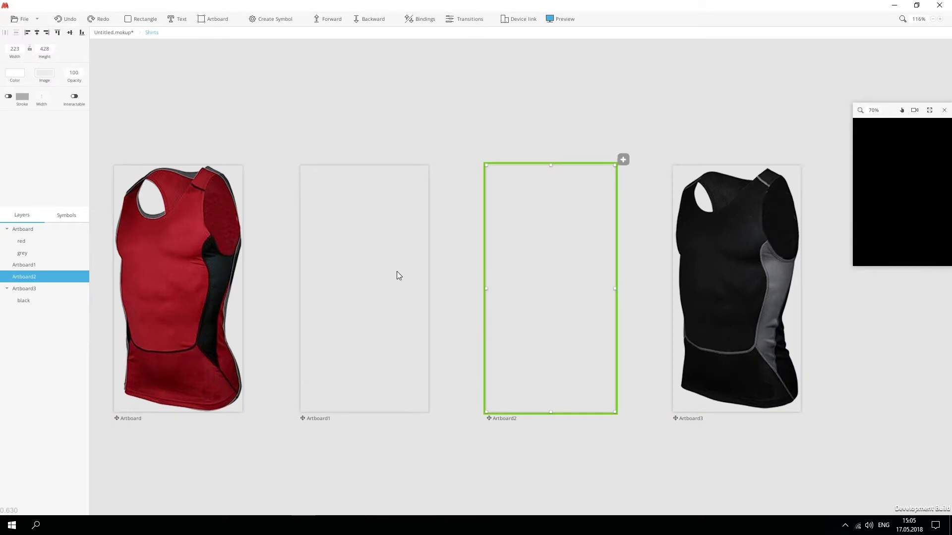
pyautogui.hotkey('ctrl', 'v')
pyautogui.hotkey('ctrl', 'z')
pyautogui.hotkey('ctrl', 'z')
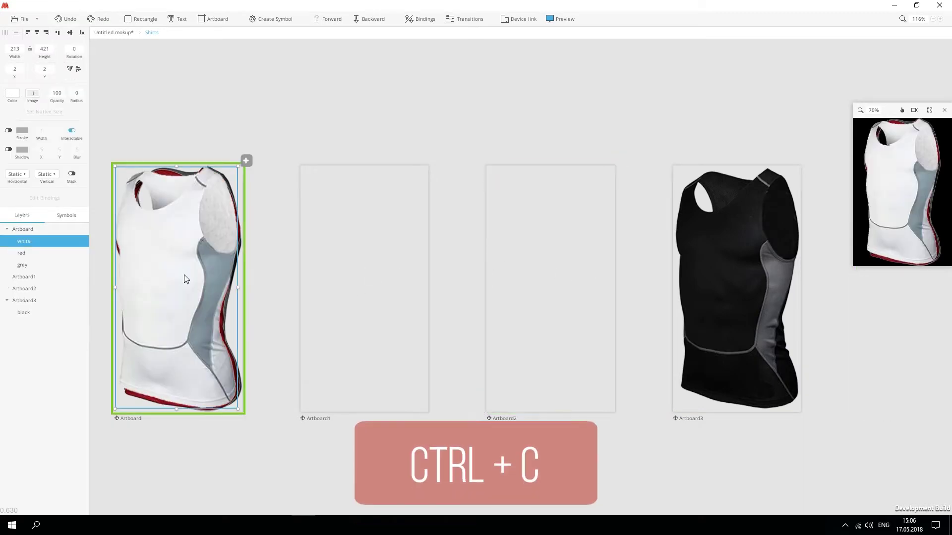
pyautogui.hotkey('ctrl', 'x')
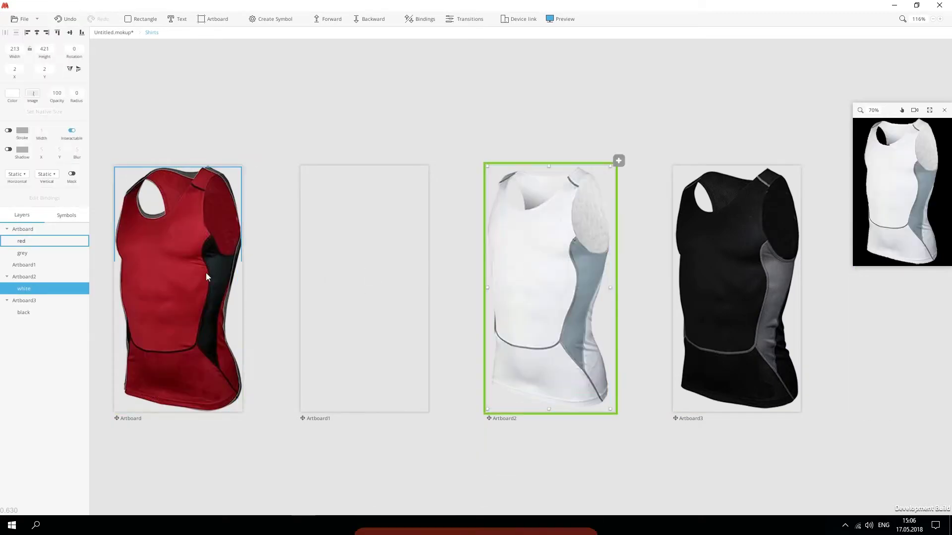
# Step: Move the red shirt from the first artboard into Artboard1
pyautogui.click(205, 272)
pyautogui.hotkey('ctrl', 'x')
pyautogui.click(343, 284)
pyautogui.hotkey('ctrl', 'z')
pyautogui.hotkey('ctrl', 'x')
pyautogui.click(321, 272)
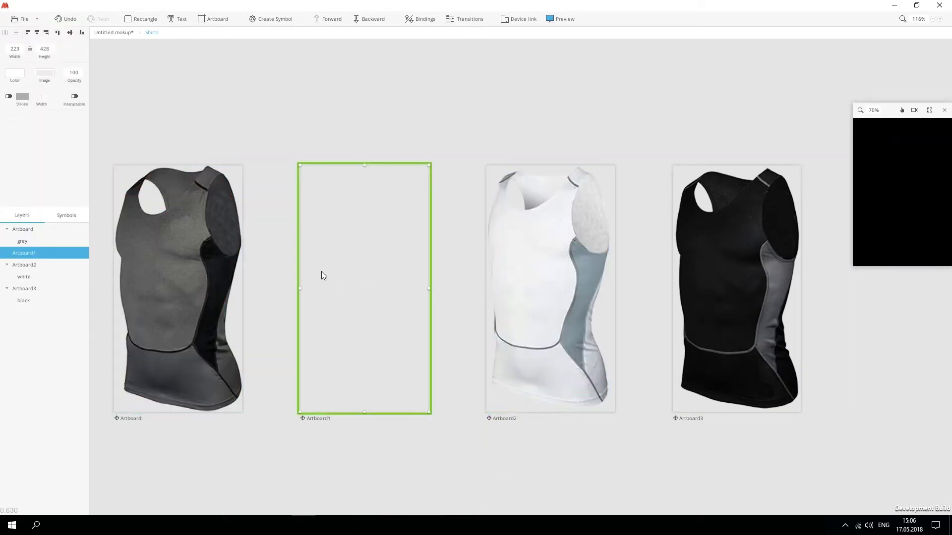
pyautogui.hotkey('ctrl', 'v')
# Step: Rename the first three shirt artboards grey, red and white, and open the fourth artboard's name for editing
pyautogui.doubleClick(127, 417)
pyautogui.write('re')
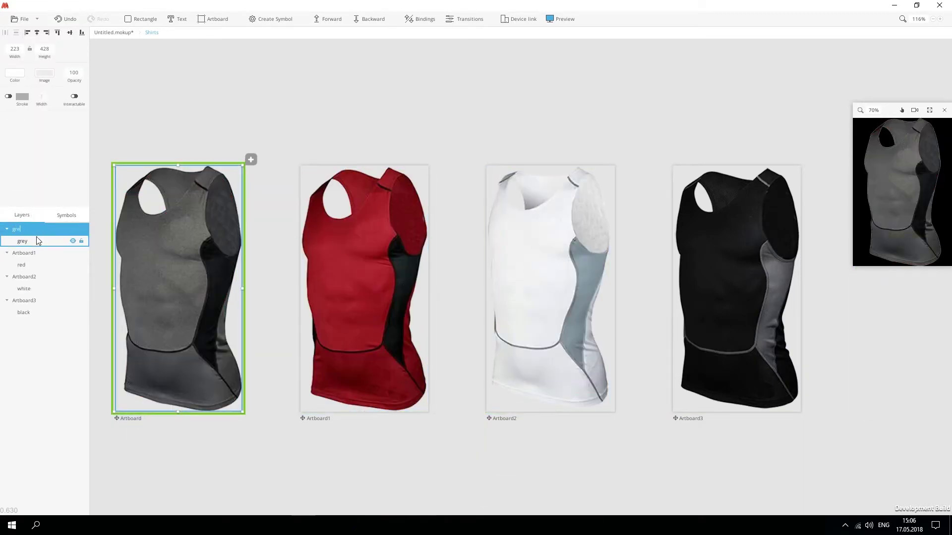
pyautogui.write('y')
pyautogui.doubleClick(33, 255)
pyautogui.write('red')
pyautogui.doubleClick(31, 277)
pyautogui.write('white')
pyautogui.doubleClick(36, 302)
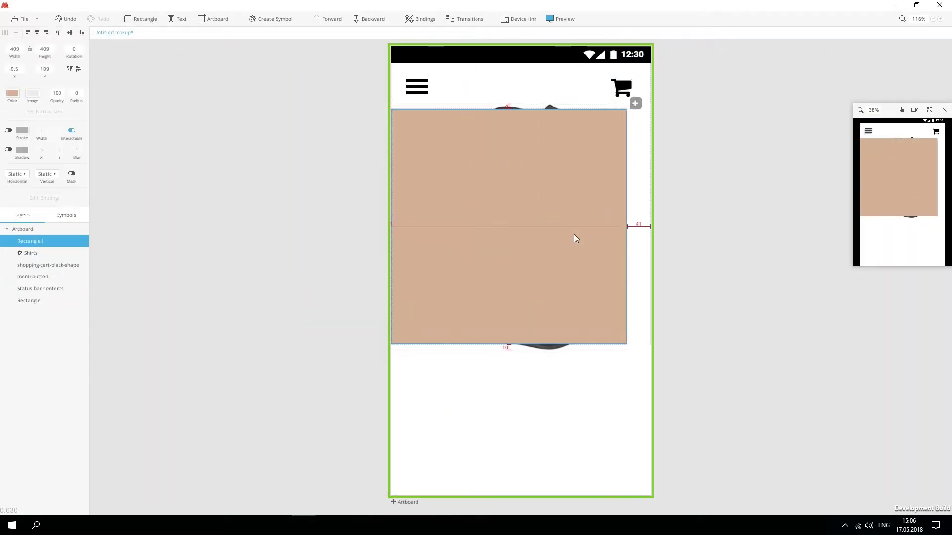
# Step: Round the large brown rectangle into a circle with a radius of 442 and send it behind the shirt
pyautogui.moveTo(575, 238); pyautogui.dragTo(590, 238)
pyautogui.moveTo(74, 99); pyautogui.dragTo(294, 144)
pyautogui.hotkey('ctrl', '[')
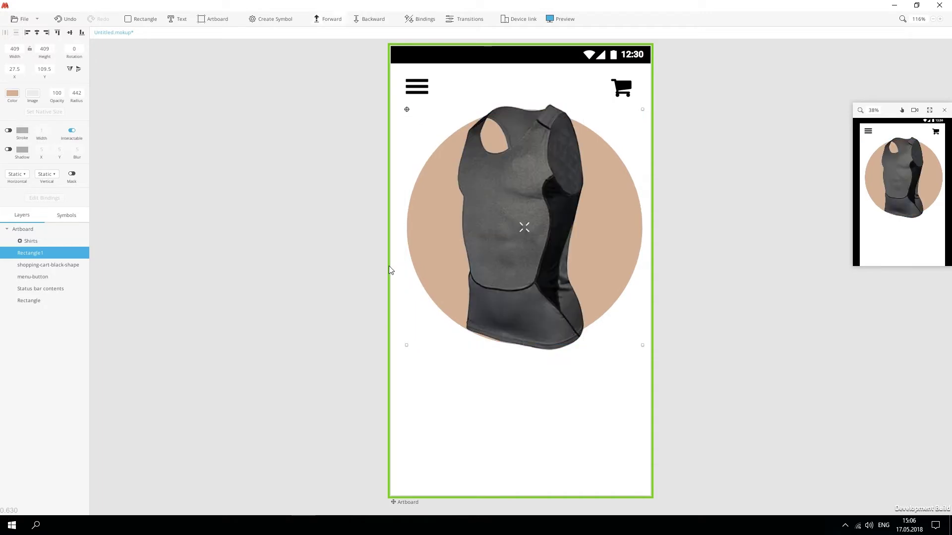
# Step: Nudge the circle behind the shirt to X 20.5 and Y 103.5
pyautogui.press('Left')
pyautogui.press('Left')
pyautogui.press('Left')
pyautogui.press('Left')
pyautogui.press('Left')
pyautogui.press('Left')
pyautogui.press('Left')
pyautogui.press('Up')
pyautogui.press('Up')
pyautogui.press('Up')
pyautogui.press('Up')
pyautogui.press('Up')
pyautogui.press('Up')
# Step: Turn the circle into a symbol named CircleBG and duplicate its artboard until there are four
pyautogui.write('sCi')
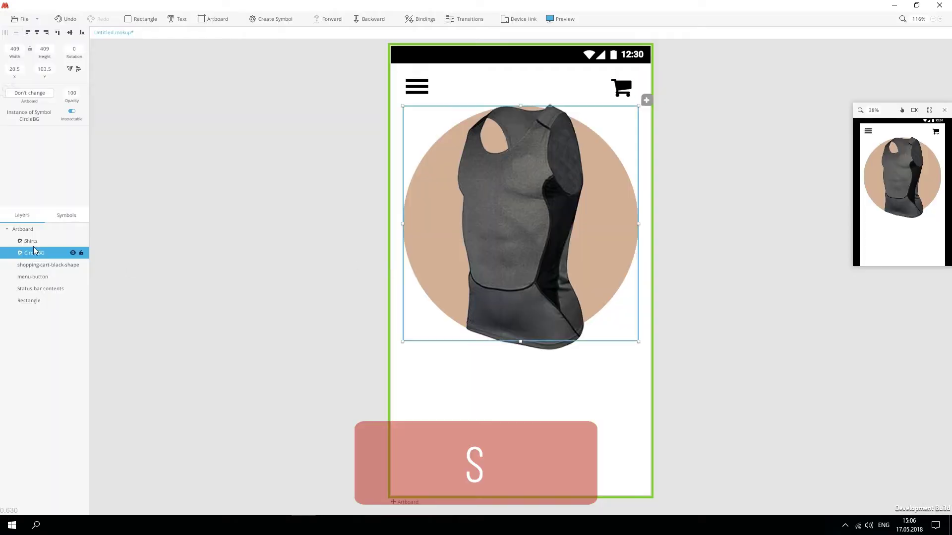
pyautogui.doubleClick(36, 250)
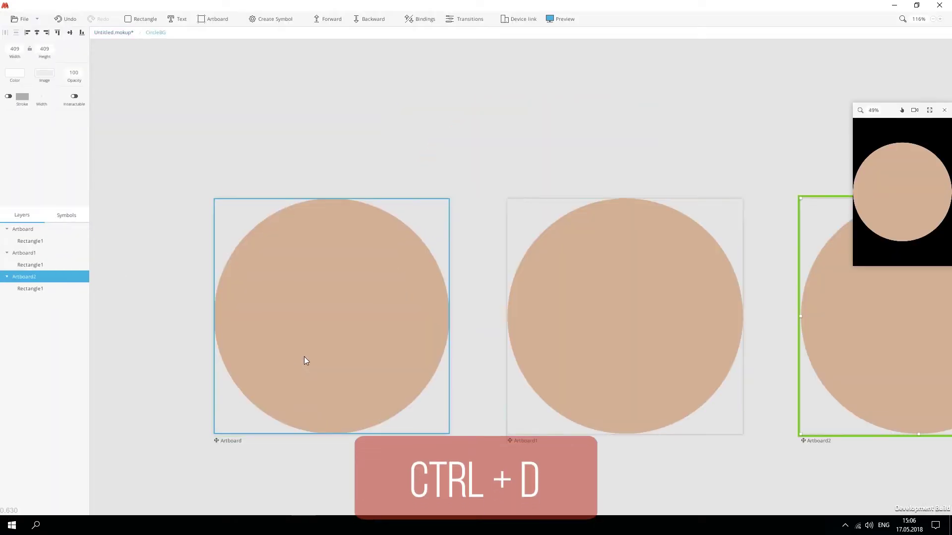
pyautogui.hotkey('ctrl', 'd')
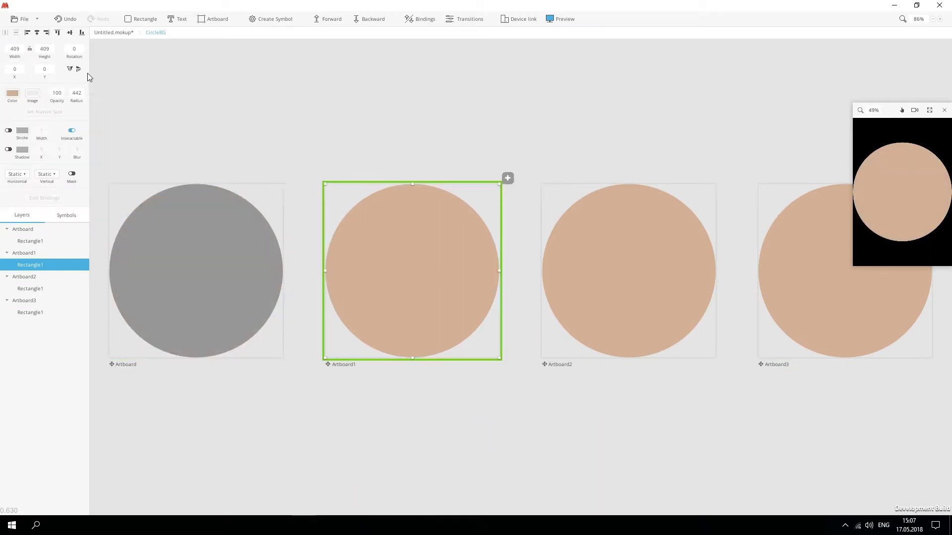
# Step: Colour the circles on Artboard1, Artboard2 and Artboard3 red, white and dark grey respectively
pyautogui.click(13, 93)
pyautogui.click(16, 188)
pyautogui.moveTo(60, 124); pyautogui.dragTo(70, 87)
pyautogui.click(628, 270)
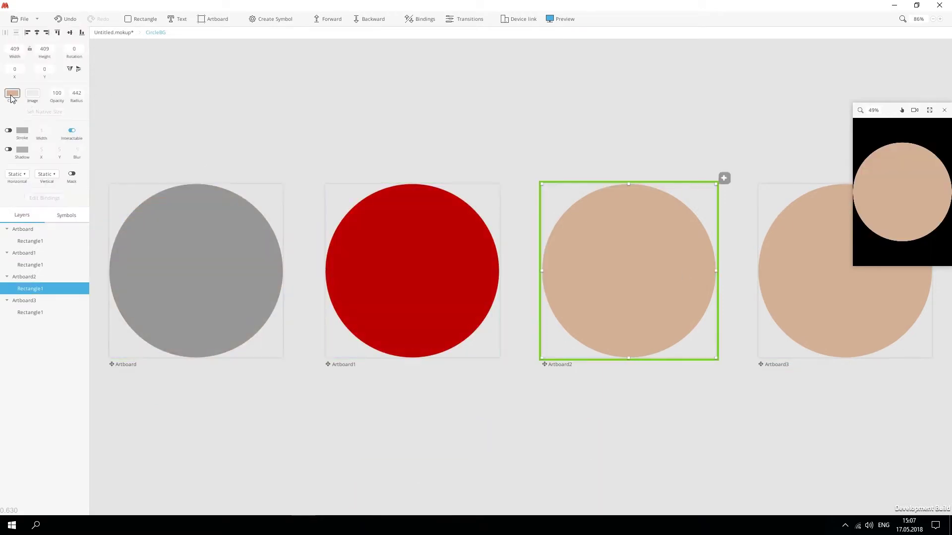
pyautogui.click(12, 93)
pyautogui.moveTo(92, 179); pyautogui.dragTo(97, 203)
pyautogui.click(818, 287)
pyautogui.click(13, 93)
pyautogui.moveTo(40, 164); pyautogui.dragTo(21, 188)
pyautogui.click(307, 353)
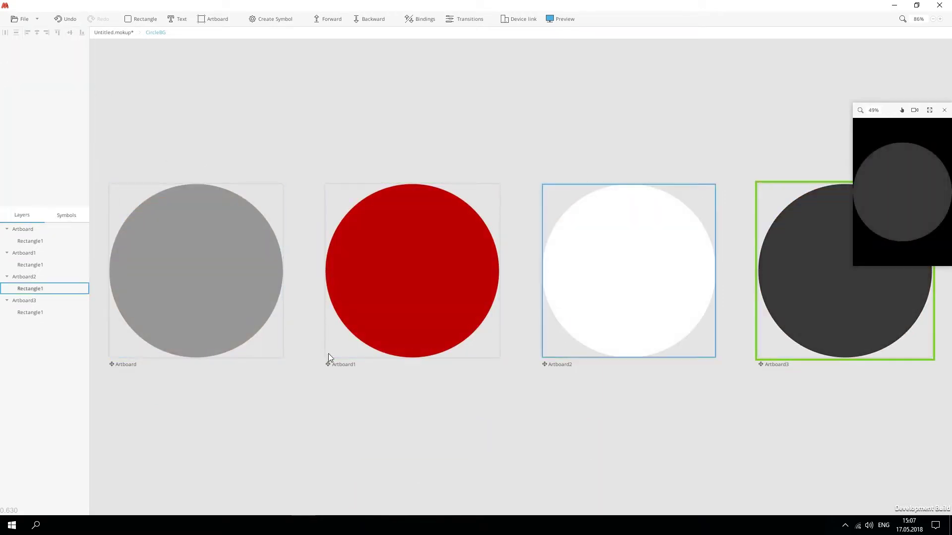
# Step: Rename the four circle artboards grey, red, white and black to match their colours
pyautogui.doubleClick(124, 365)
pyautogui.write('grey')
pyautogui.doubleClick(344, 364)
pyautogui.write('red')
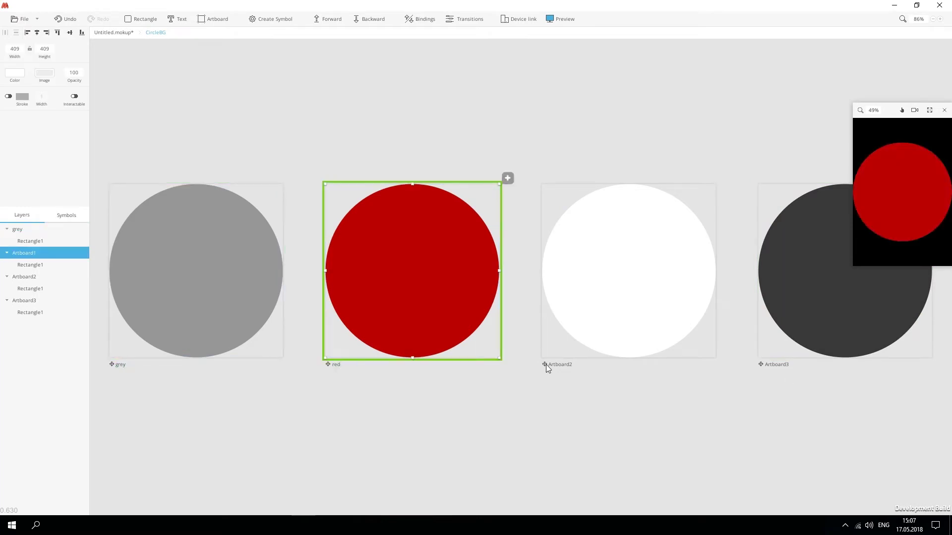
pyautogui.doubleClick(557, 364)
pyautogui.write('white')
pyautogui.doubleClick(775, 365)
pyautogui.write('black')
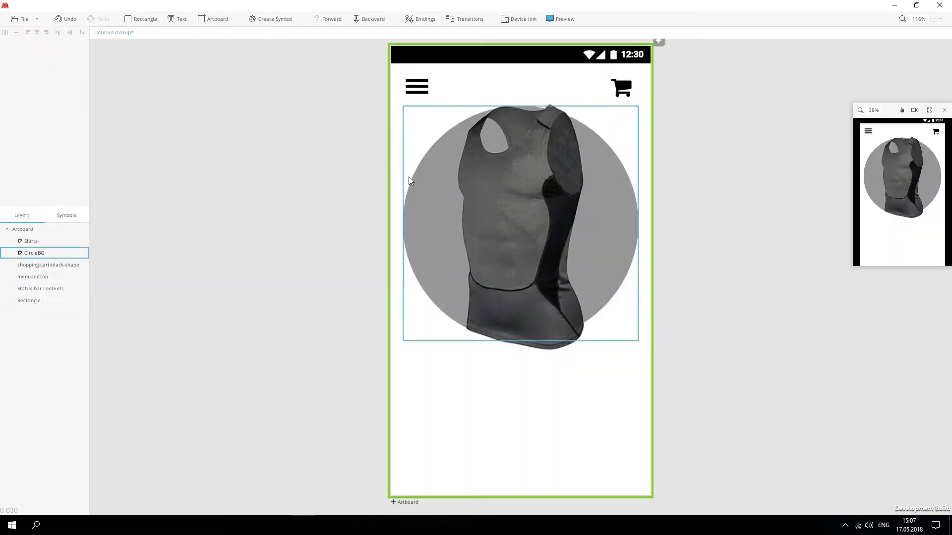
# Step: Add the title "Training Shirt" below the shirt in Roboto, size 25, with its box fitted to the text
pyautogui.write('tTraining Shirt')
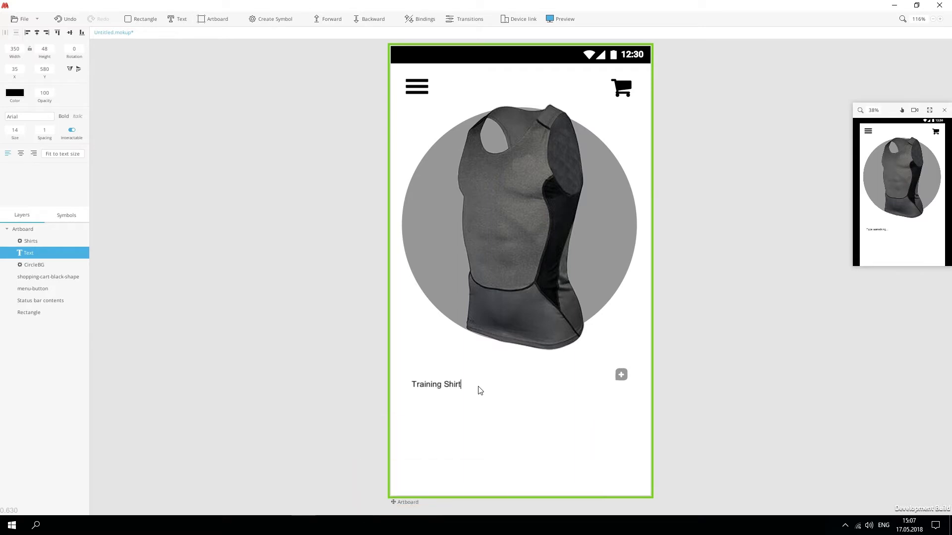
pyautogui.click(45, 116)
pyautogui.write('robo')
pyautogui.click(41, 158)
pyautogui.click(15, 130)
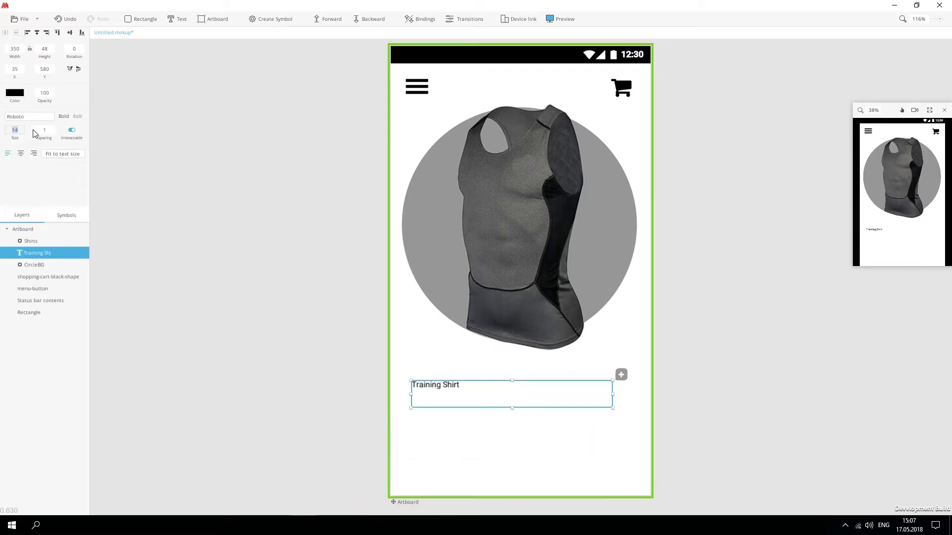
pyautogui.write('25')
pyautogui.click(63, 153)
# Step: Copy the title to the right side of its row, change the copy to "$20" and make it bold
pyautogui.moveTo(434, 389); pyautogui.dragTo(618, 395)
pyautogui.doubleClick(561, 395)
pyautogui.write('$20')
pyautogui.click(64, 116)
pyautogui.click(127, 163)
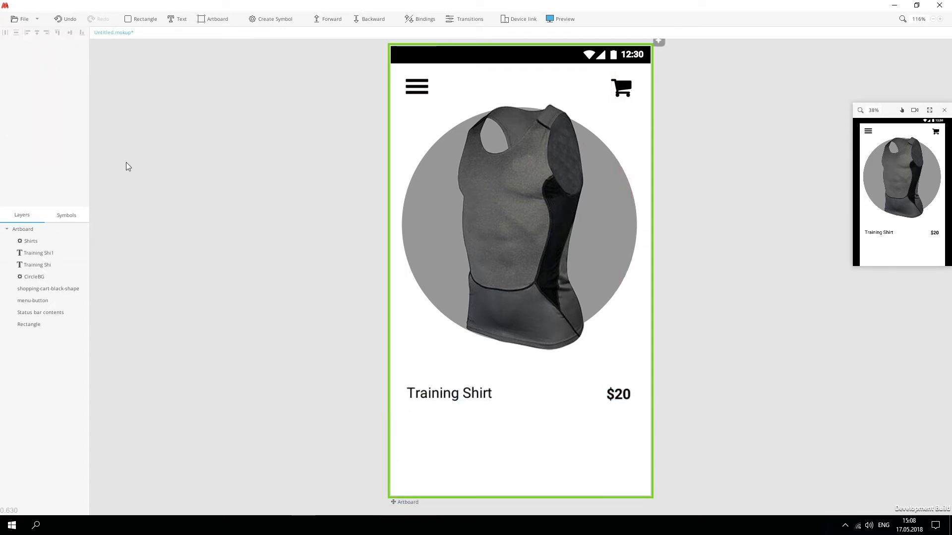
# Step: Copy the "Training Shirt" title to just below it and enlarge the copy's text box to about 390 by 108
pyautogui.hotkey('ctrl', 'v')
pyautogui.click(431, 397)
pyautogui.keyDown('alt'); pyautogui.moveTo(431, 396); pyautogui.dragTo(431, 421); pyautogui.keyUp('alt')
pyautogui.moveTo(493, 428); pyautogui.dragTo(631, 472)
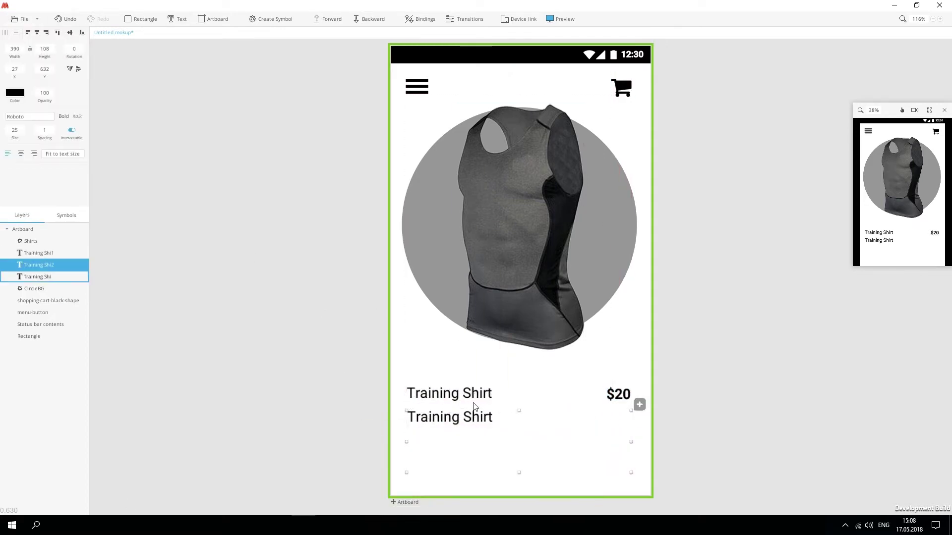
# Step: Replace the copied title with the product description beginning "Train to the maximum in this Shirt" at size 17, and shorten its box
pyautogui.doubleClick(495, 427)
pyautogui.hotkey('ctrl', 'v')
pyautogui.hotkey('ctrl', 'a')
pyautogui.click(27, 132)
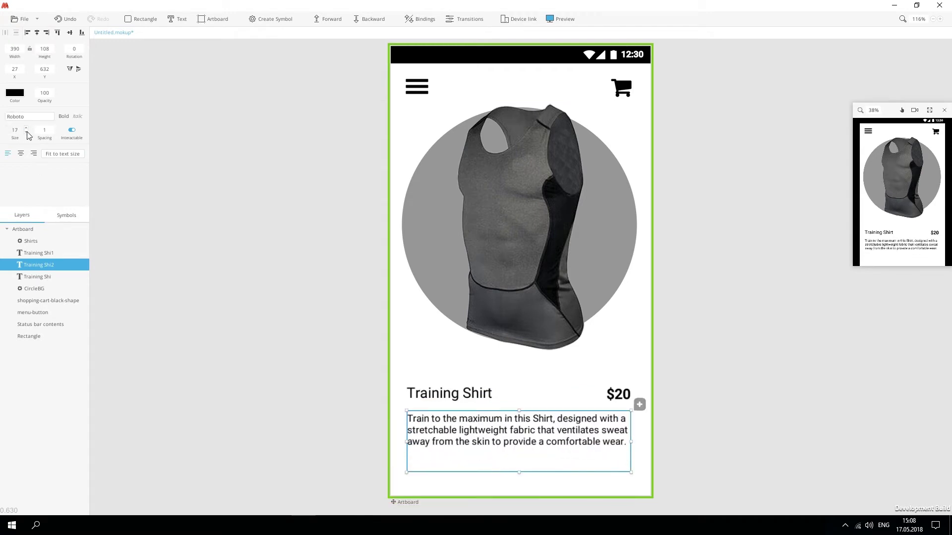
pyautogui.moveTo(519, 472); pyautogui.dragTo(519, 456)
pyautogui.click(510, 372)
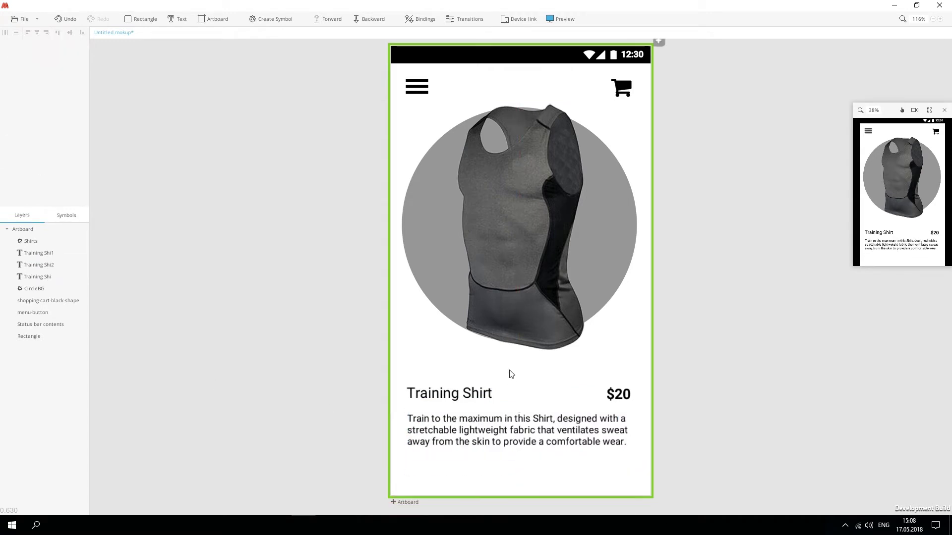
# Step: Draw a wide black button rectangle with rounded corners below the product description
pyautogui.moveTo(510, 372); pyautogui.dragTo(455, 336)
pyautogui.press('r')
pyautogui.moveTo(374, 444); pyautogui.dragTo(582, 450)
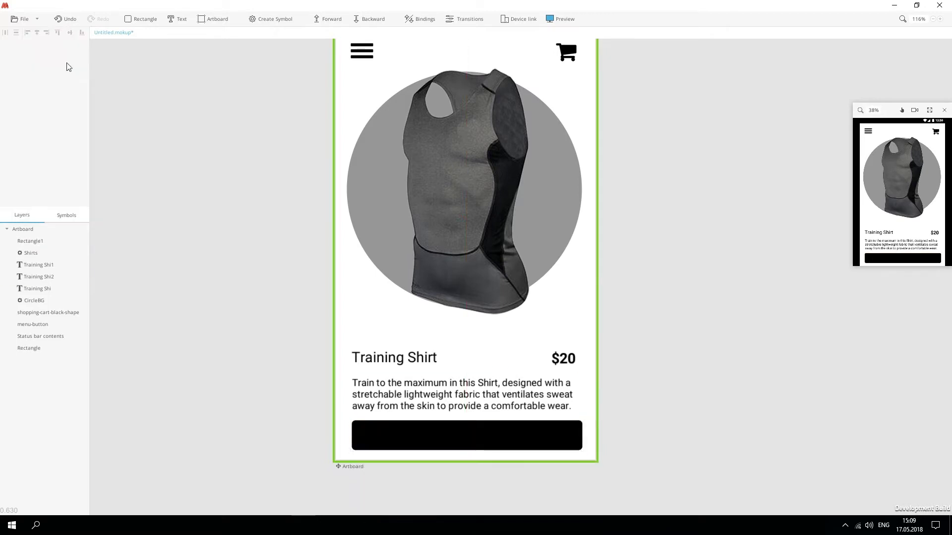
# Step: Add a white "BUY NOW" label in Roboto, size 30, centred on the black button
pyautogui.press('t')
pyautogui.click(454, 436)
pyautogui.write('BUY NOW')
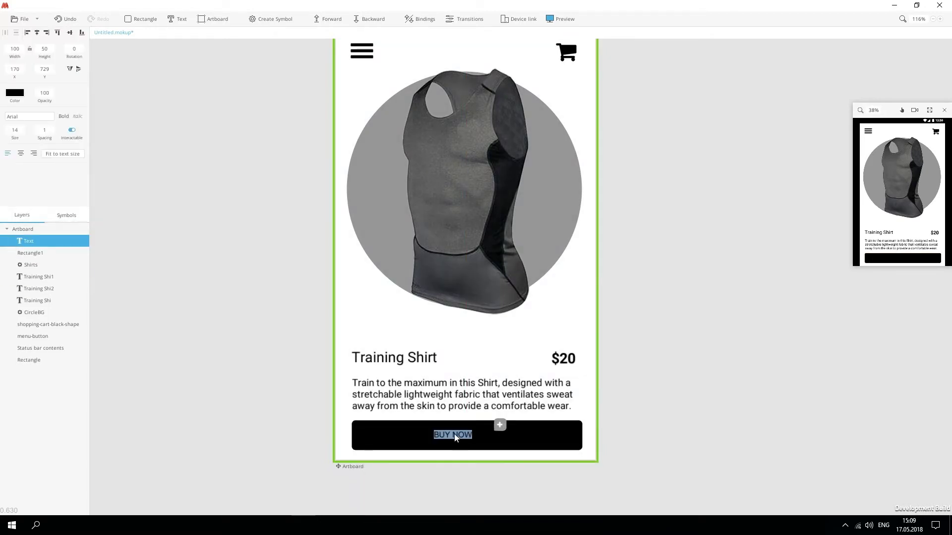
pyautogui.press('Escape')
pyautogui.click(453, 438)
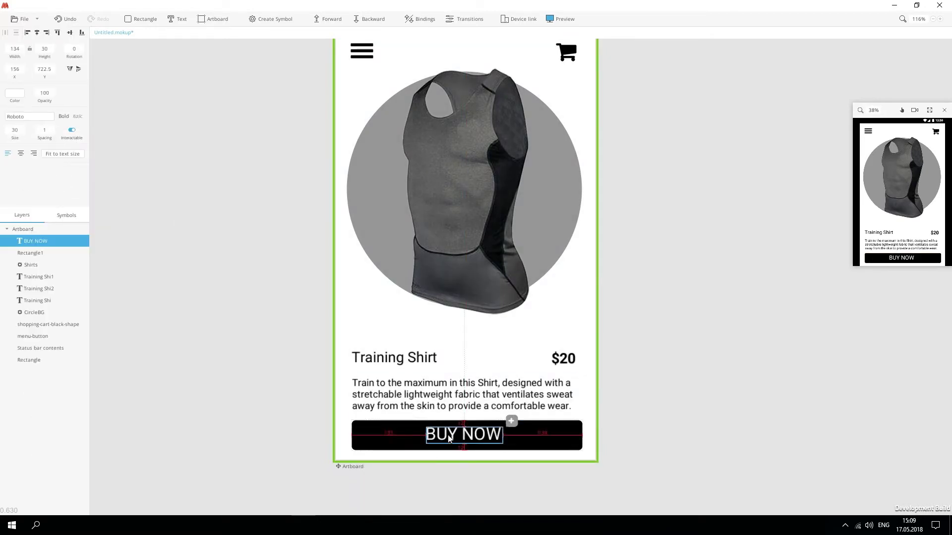
# Step: Turn the black button and its label into a symbol named CTA and duplicate the symbol's artboard
pyautogui.keyDown('shift'); pyautogui.click(376, 441); pyautogui.keyUp('shift')
pyautogui.press('s')
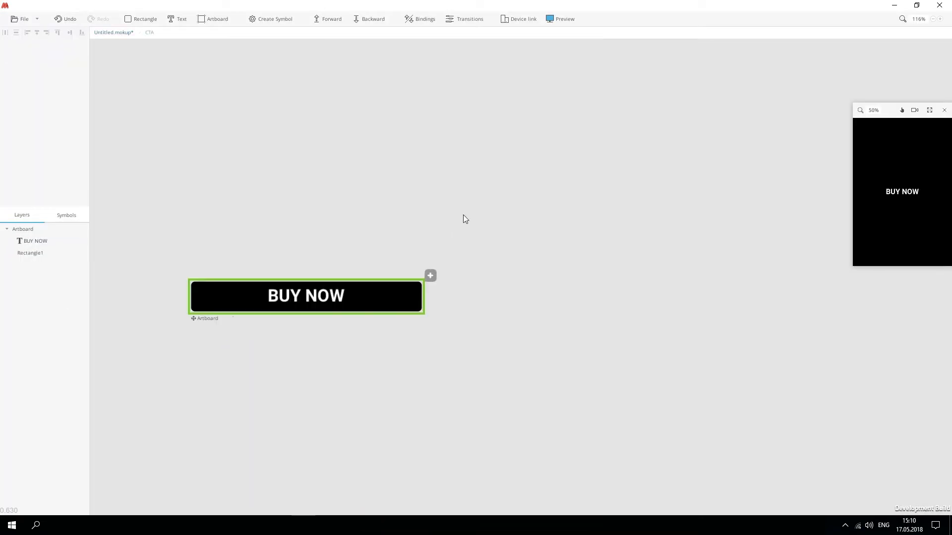
pyautogui.moveTo(192, 312); pyautogui.dragTo(261, 276)
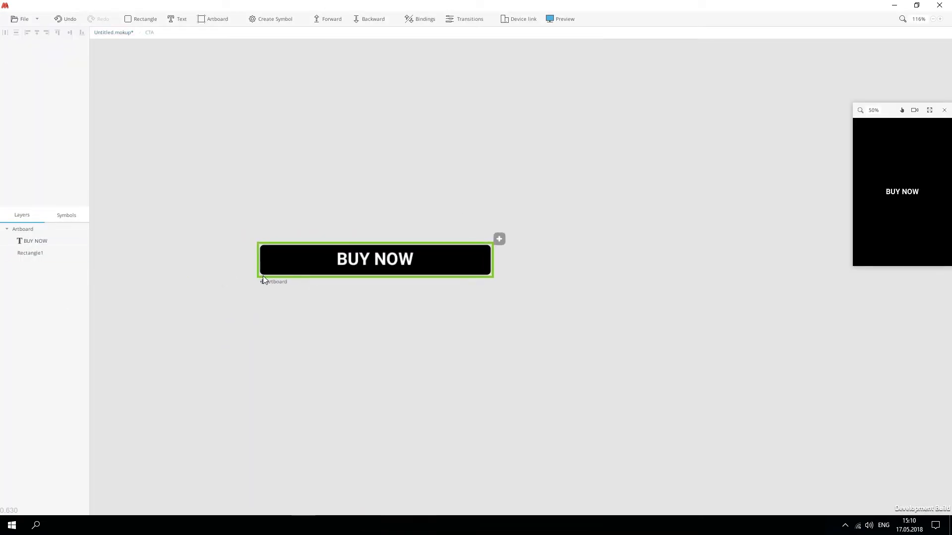
pyautogui.click(278, 282)
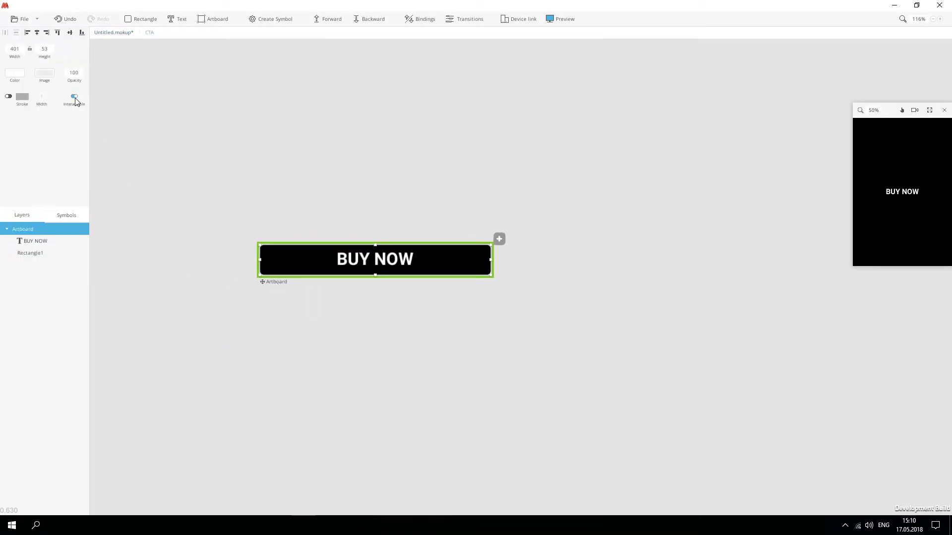
pyautogui.hotkey('ctrl', 'd')
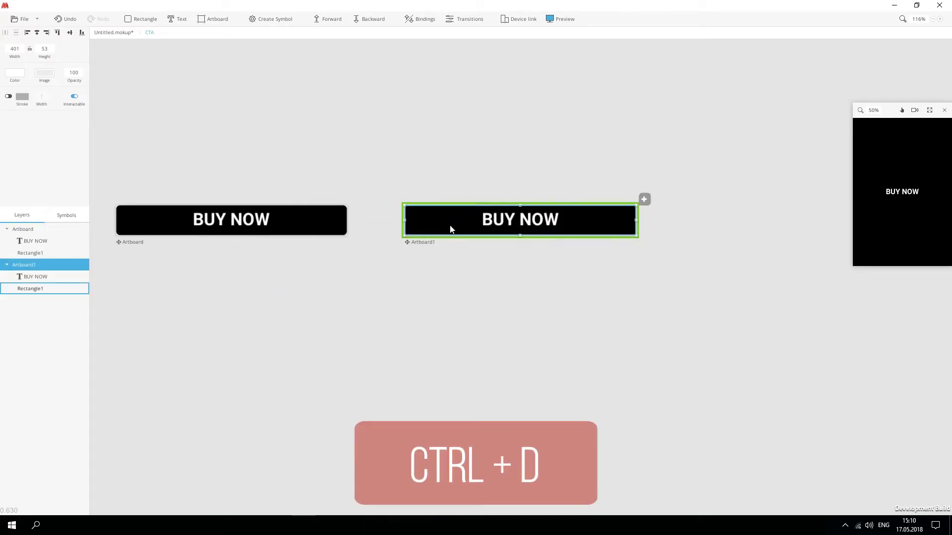
# Step: Fill the duplicate artboard's button rectangle with bright orange and move that artboard farther from the black one
pyautogui.click(29, 288)
pyautogui.click(16, 98)
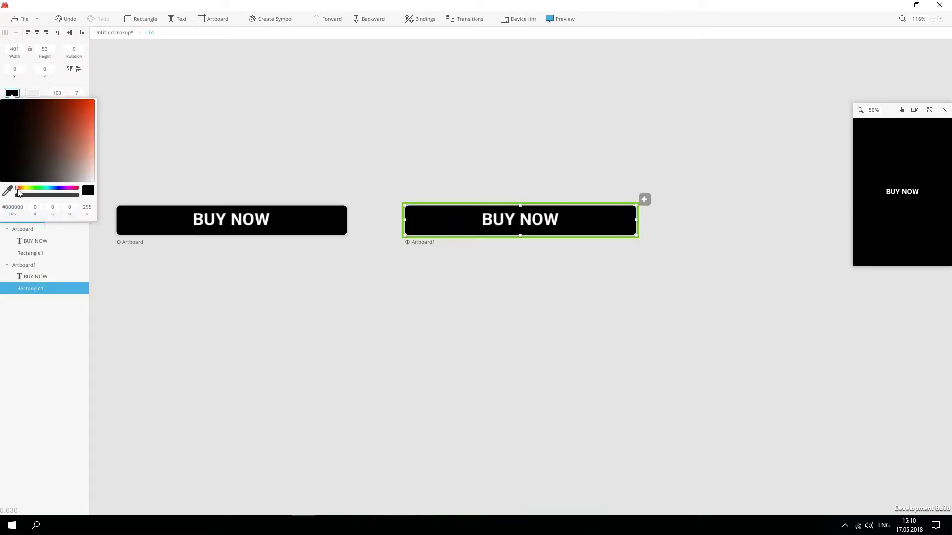
pyautogui.click(18, 189)
pyautogui.click(78, 117)
pyautogui.click(395, 147)
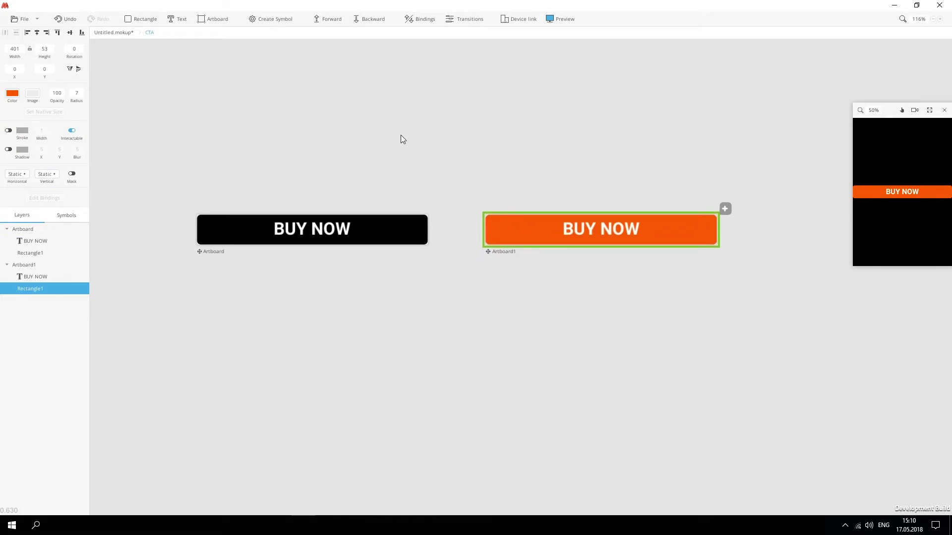
pyautogui.moveTo(498, 250); pyautogui.dragTo(542, 246)
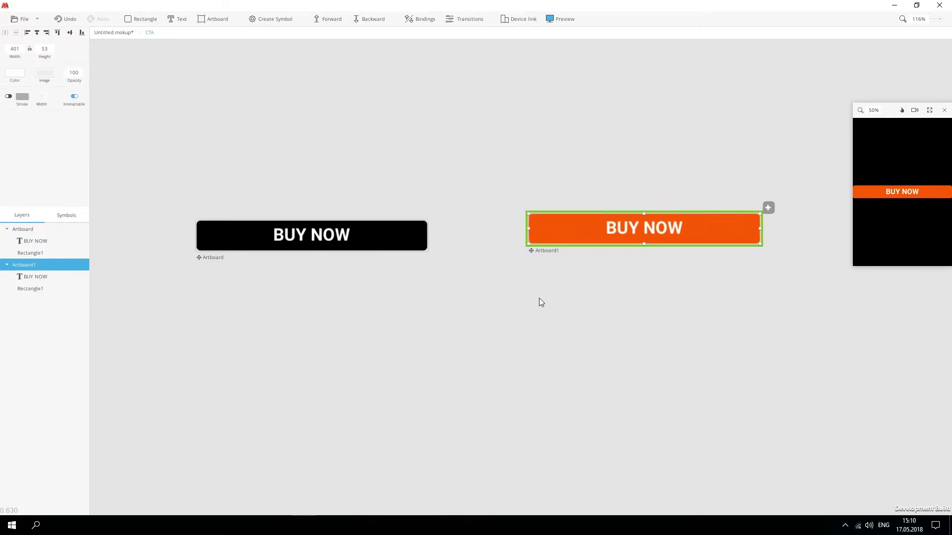
# Step: Link the black artboard to the orange one with a Click transition, open its timeline and resize the timeline area
pyautogui.click(208, 255)
pyautogui.click(439, 210)
pyautogui.moveTo(441, 154); pyautogui.dragTo(565, 215)
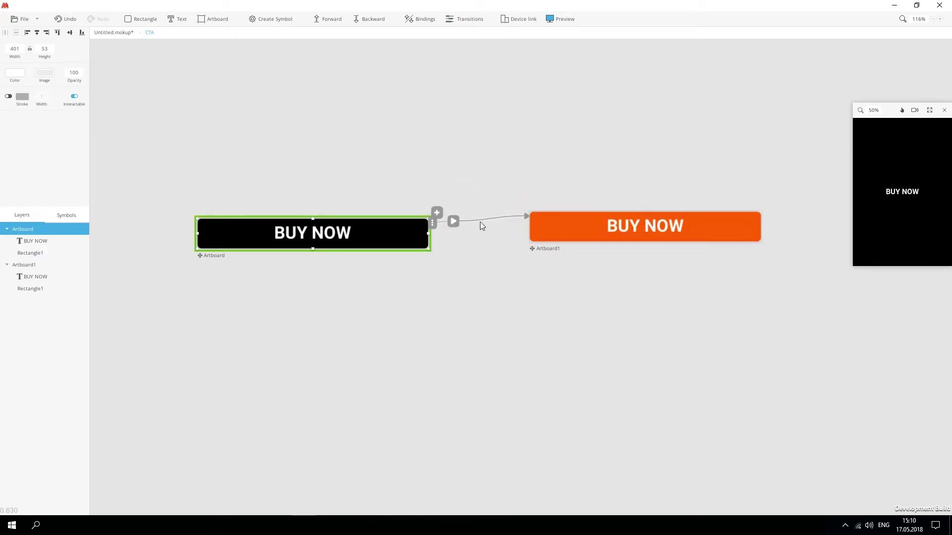
pyautogui.scroll(5, 460, 234)
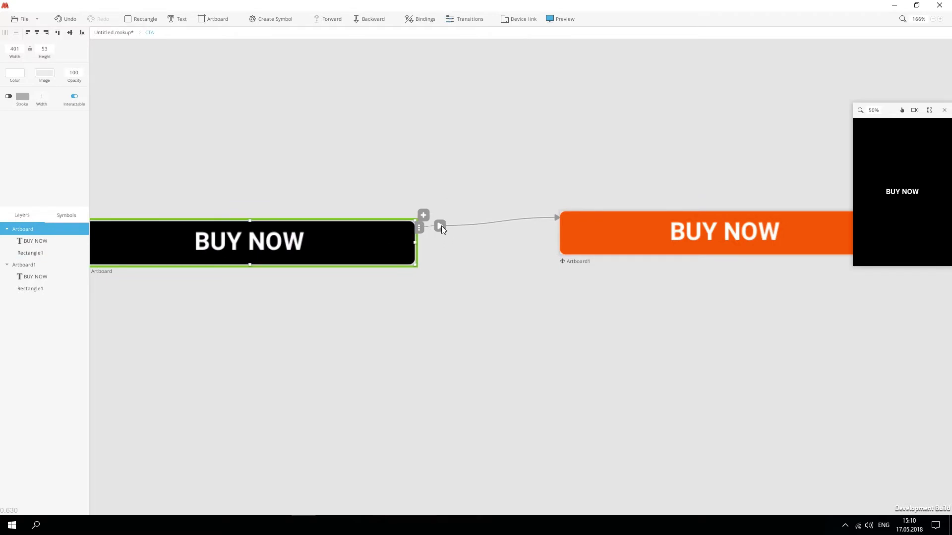
pyautogui.click(441, 226)
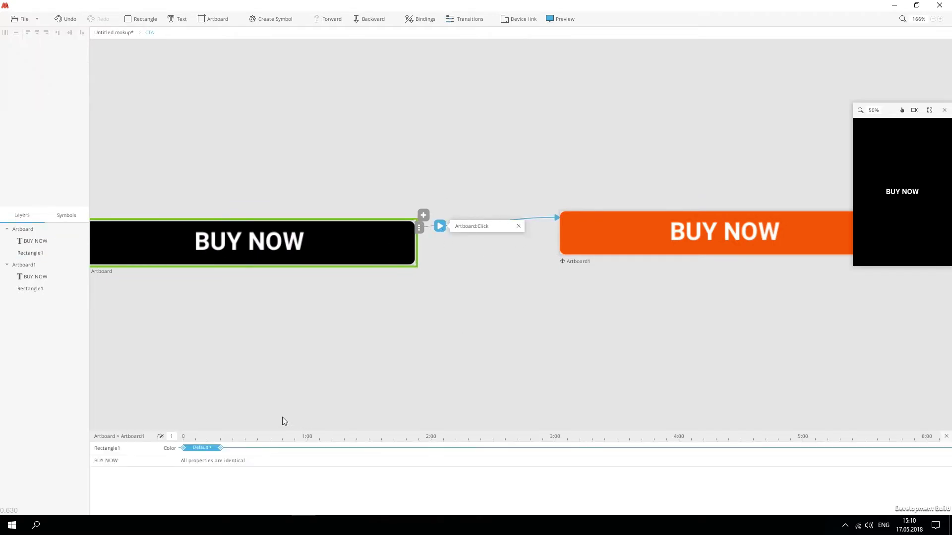
pyautogui.moveTo(281, 428); pyautogui.dragTo(287, 347)
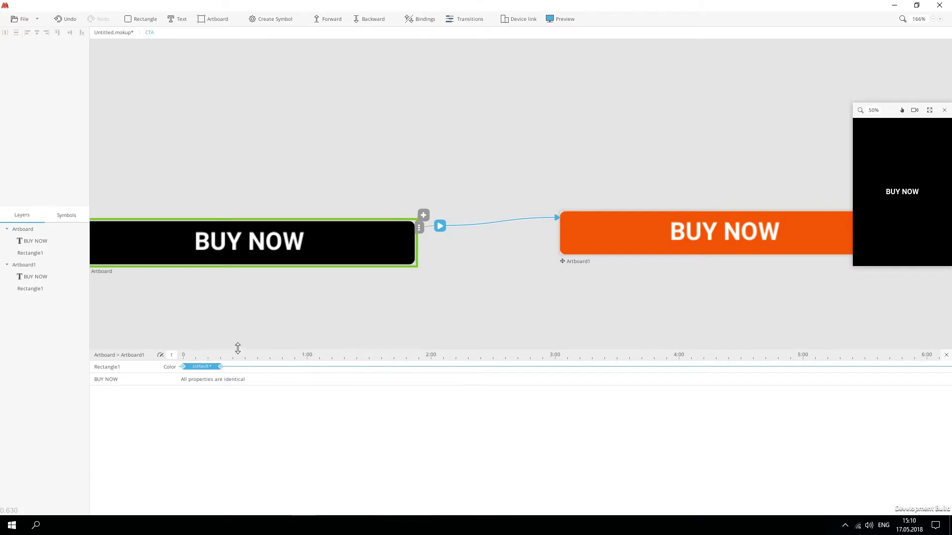
pyautogui.moveTo(238, 348); pyautogui.dragTo(245, 362)
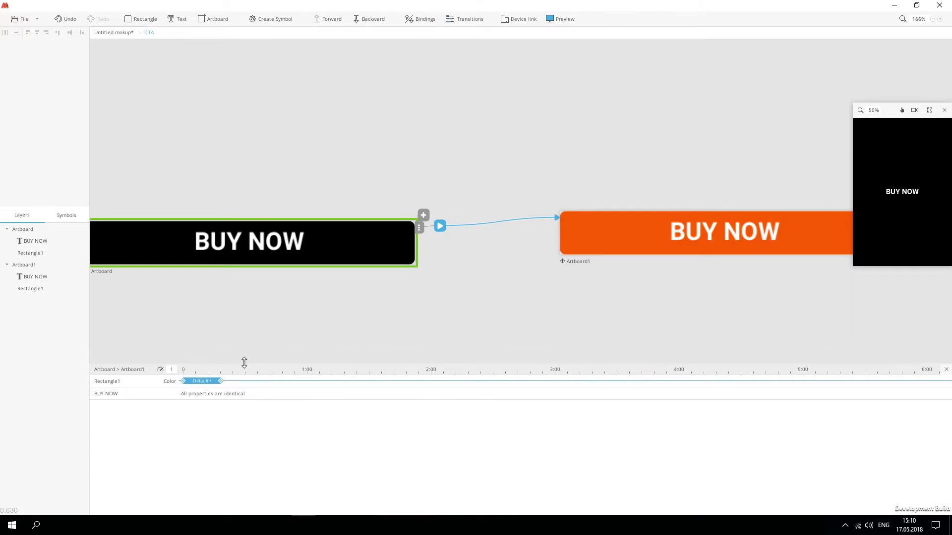
# Step: Add extra triggers from the black artboard's BUY NOW label and its rectangle to the orange artboard
pyautogui.click(288, 238)
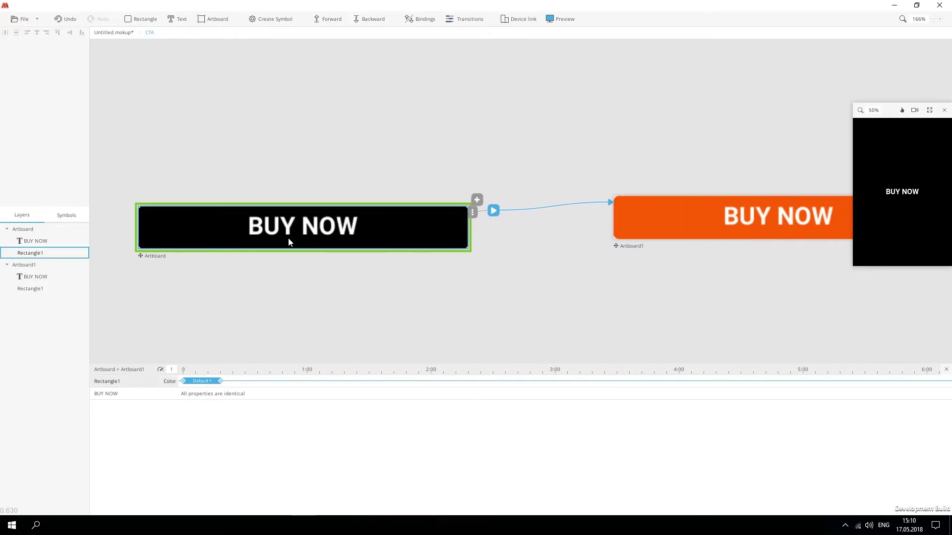
pyautogui.click(295, 227)
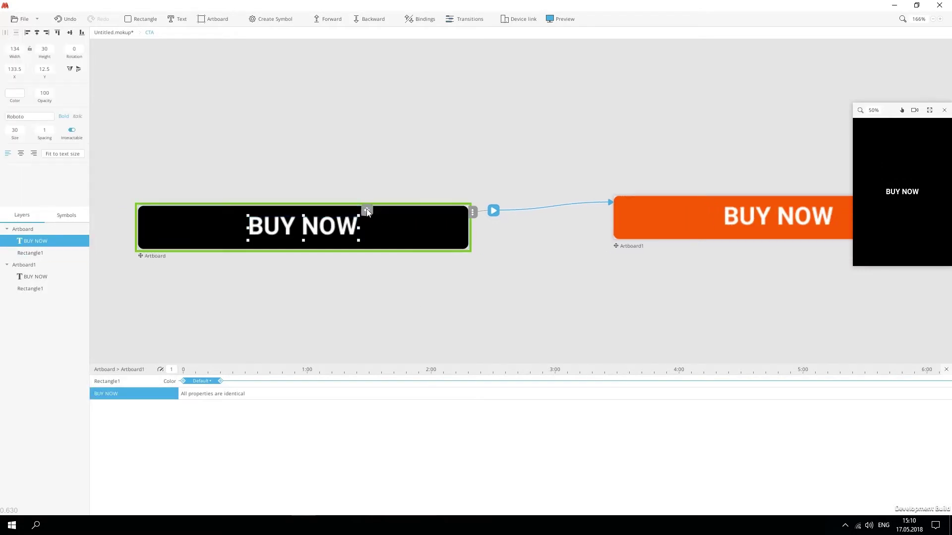
pyautogui.click(367, 211)
pyautogui.moveTo(377, 153); pyautogui.dragTo(735, 212)
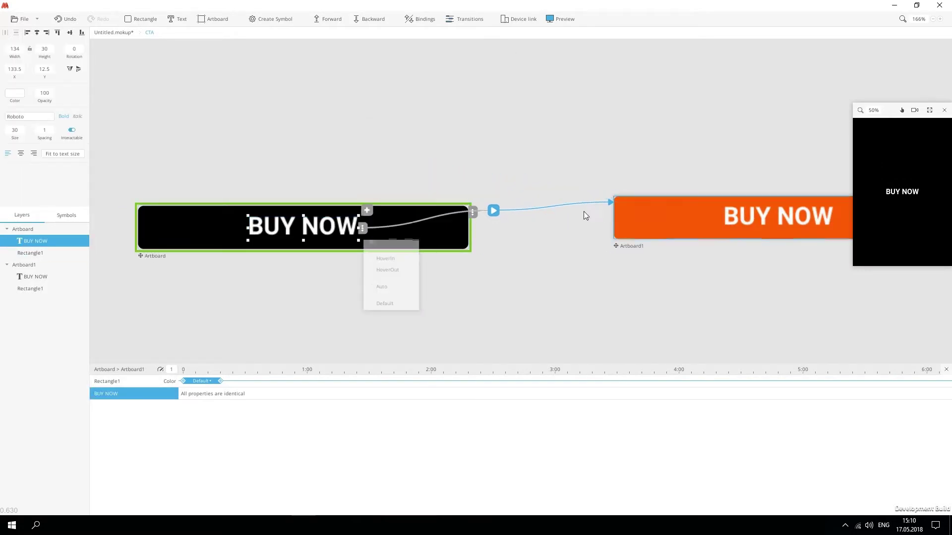
pyautogui.click(445, 244)
pyautogui.click(476, 199)
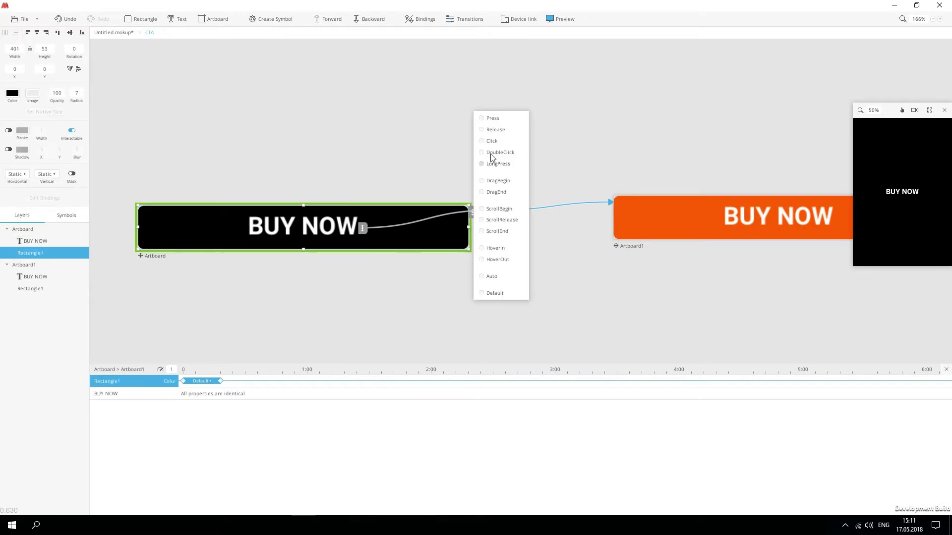
pyautogui.moveTo(544, 173); pyautogui.dragTo(651, 229)
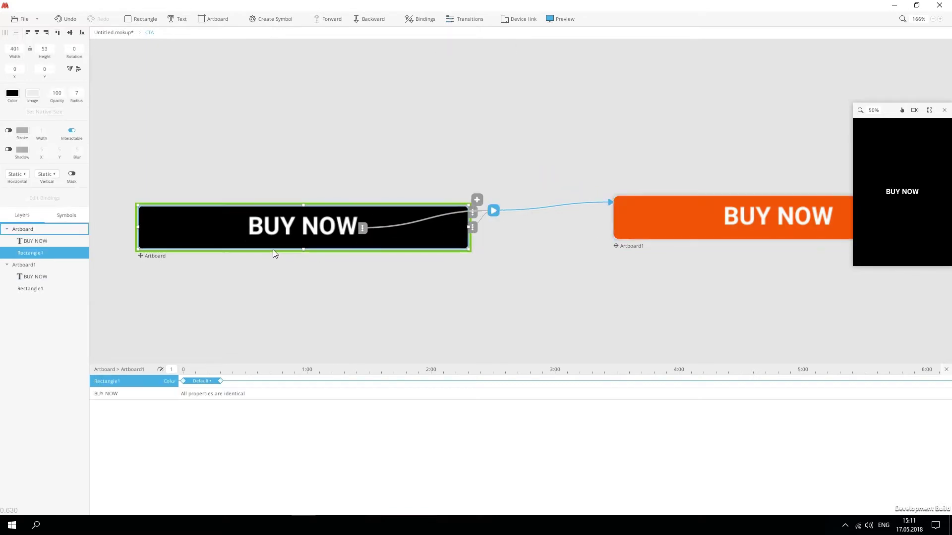
# Step: Move the black artboard above the orange one, then undo the move and all the transitions
pyautogui.moveTo(159, 254); pyautogui.dragTo(136, 148)
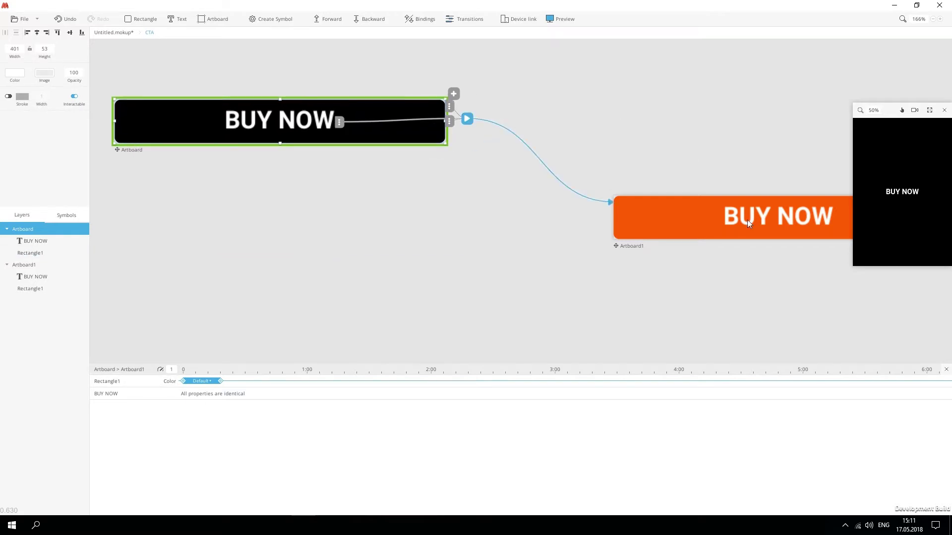
pyautogui.scroll(-4, 558, 213)
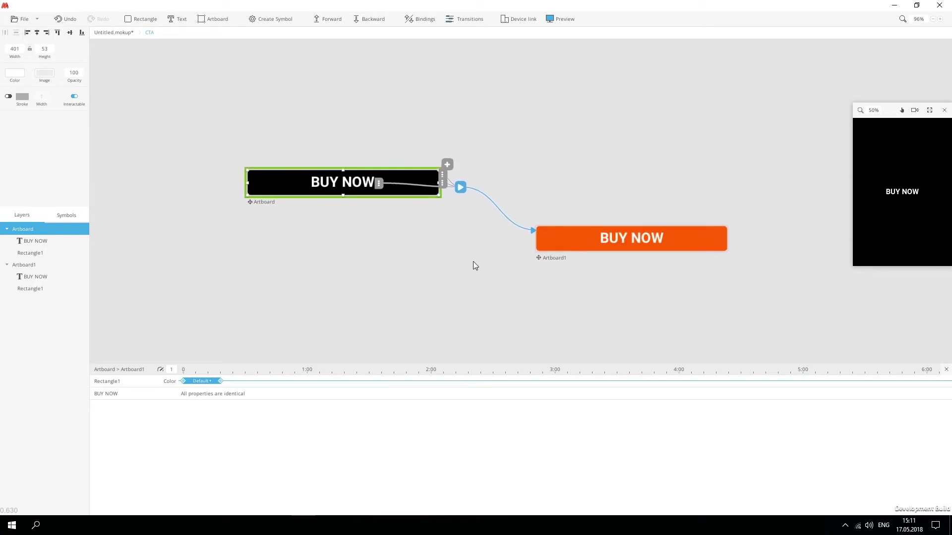
pyautogui.hotkey('ctrl', 'z')
pyautogui.hotkey('ctrl', 'z')
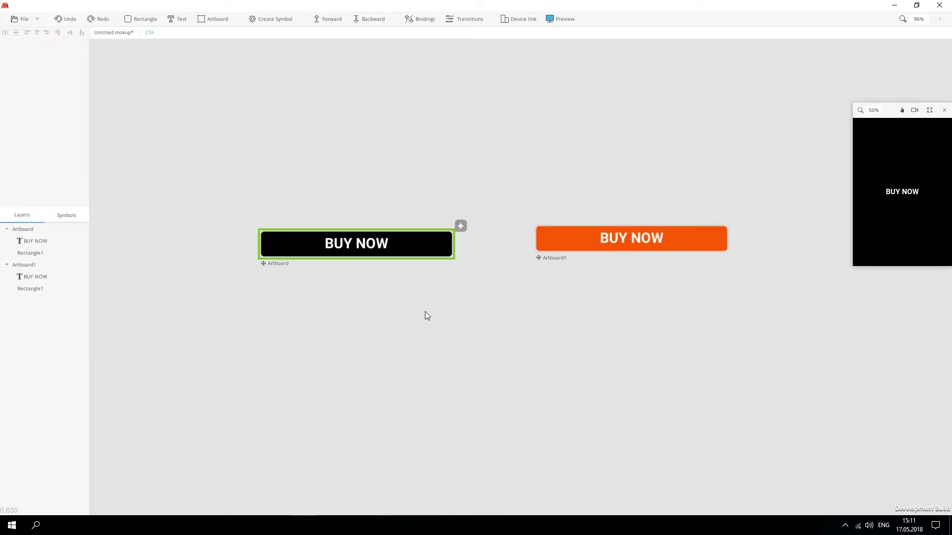
# Step: Add a single Click transition from the black button artboard to the orange button artboard
pyautogui.click(239, 235)
pyautogui.click(434, 194)
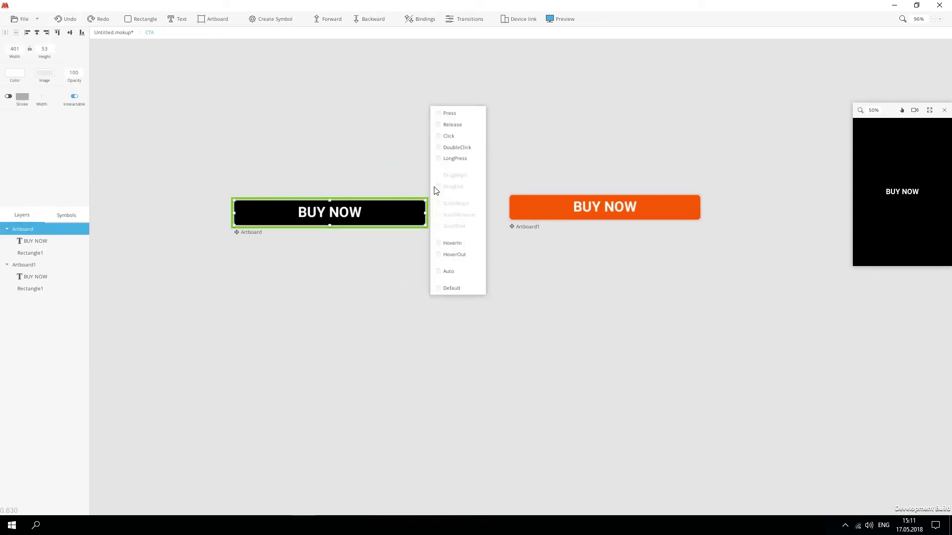
pyautogui.moveTo(450, 137); pyautogui.dragTo(521, 204)
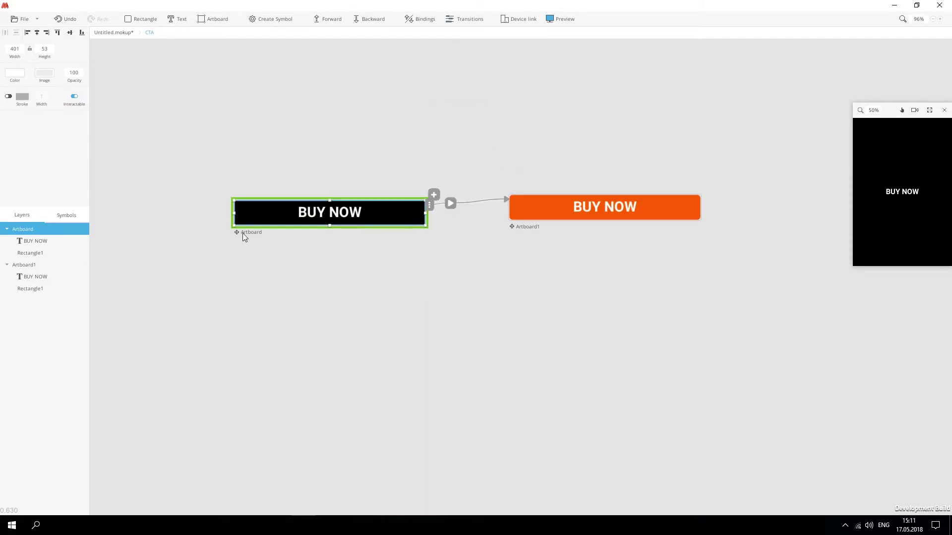
# Step: Rename the black button's artboard as Buy Now
pyautogui.doubleClick(243, 233)
pyautogui.write('Buy Now')
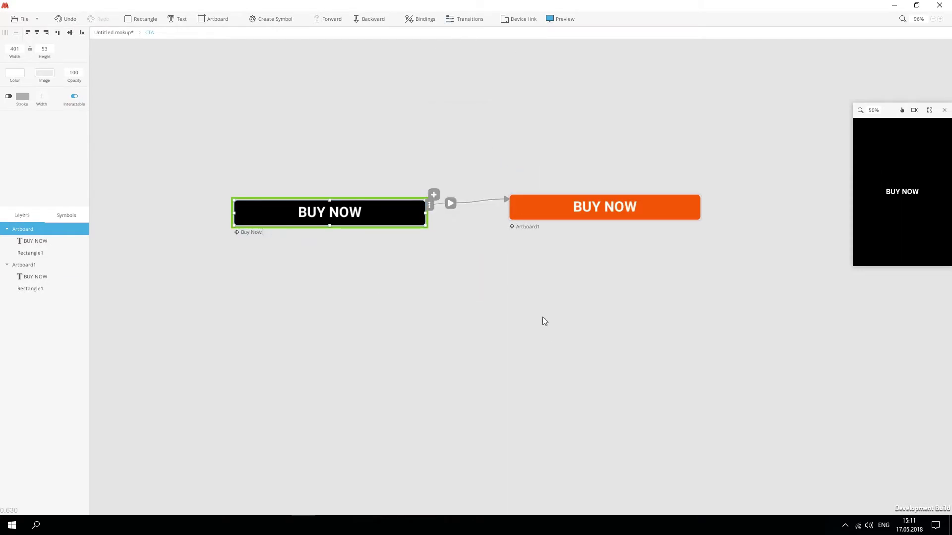
pyautogui.click(542, 317)
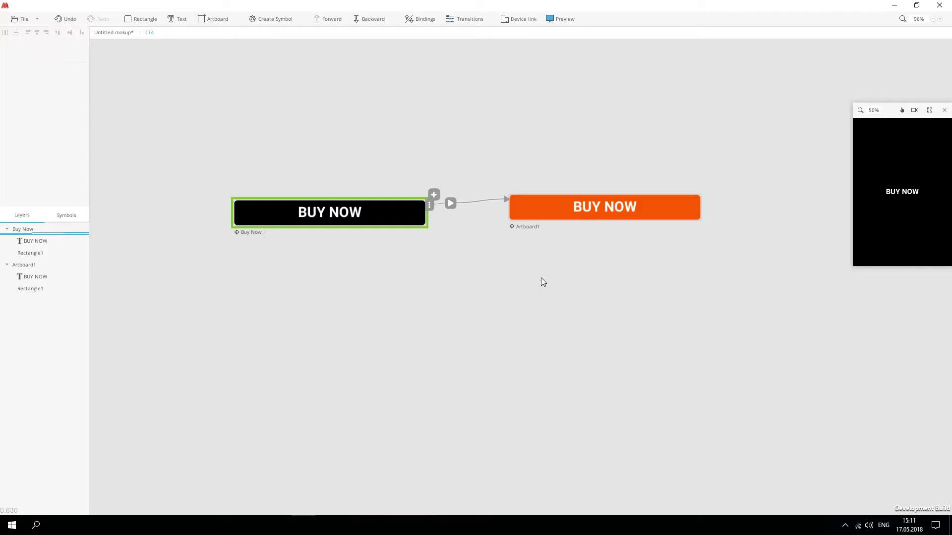
# Step: Add an Auto transition from the orange artboard back to the Buy Now artboard
pyautogui.click(526, 231)
pyautogui.click(709, 189)
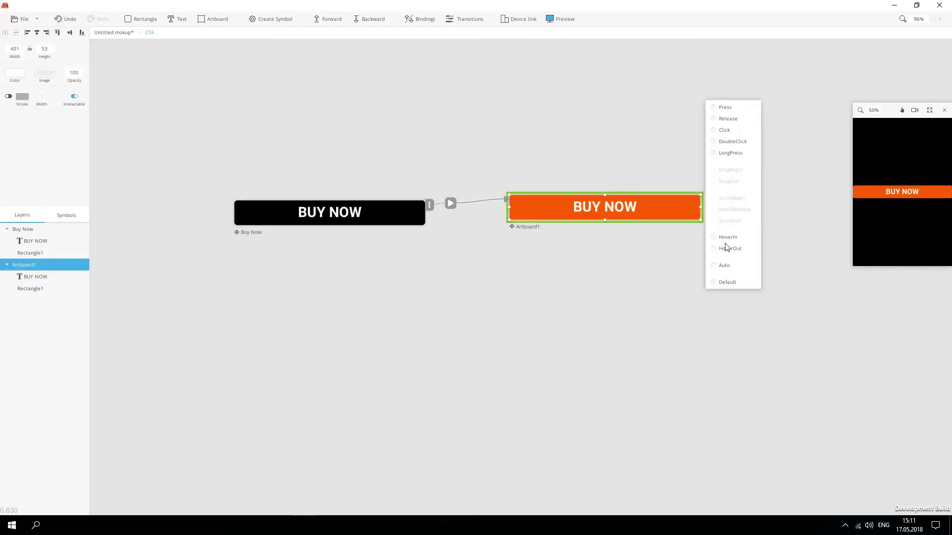
pyautogui.moveTo(723, 266); pyautogui.dragTo(382, 215)
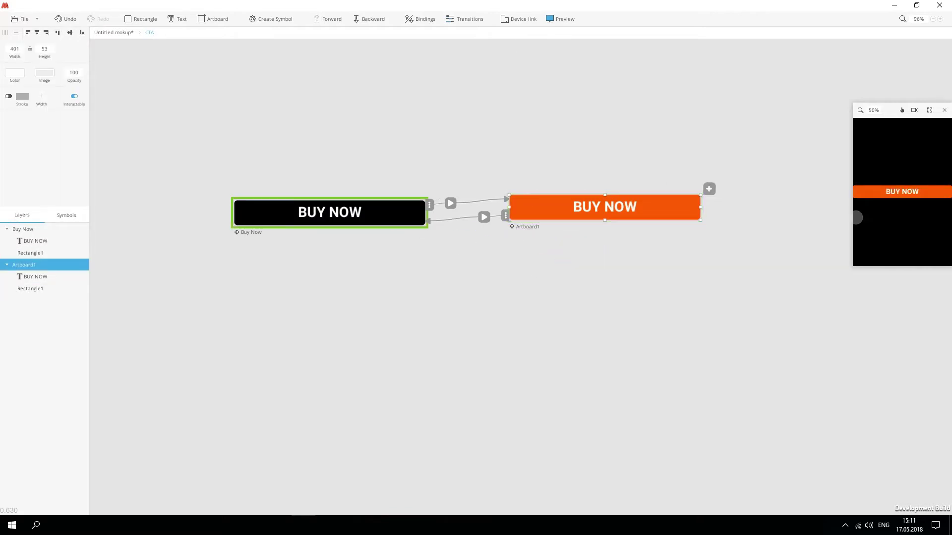
# Step: Test the BUY NOW button in the preview and enlarge the preview window to 67%
pyautogui.click(879, 189)
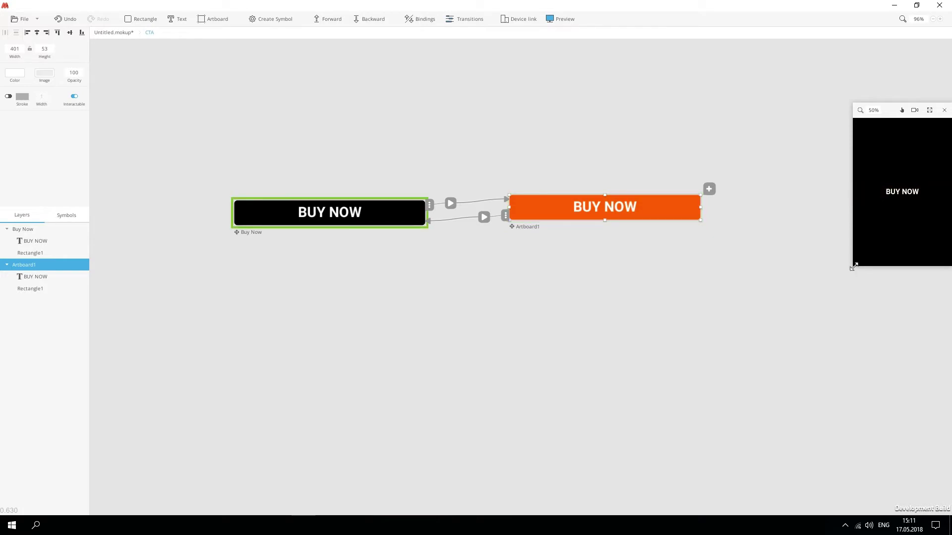
pyautogui.moveTo(853, 266); pyautogui.dragTo(805, 258)
pyautogui.click(819, 270)
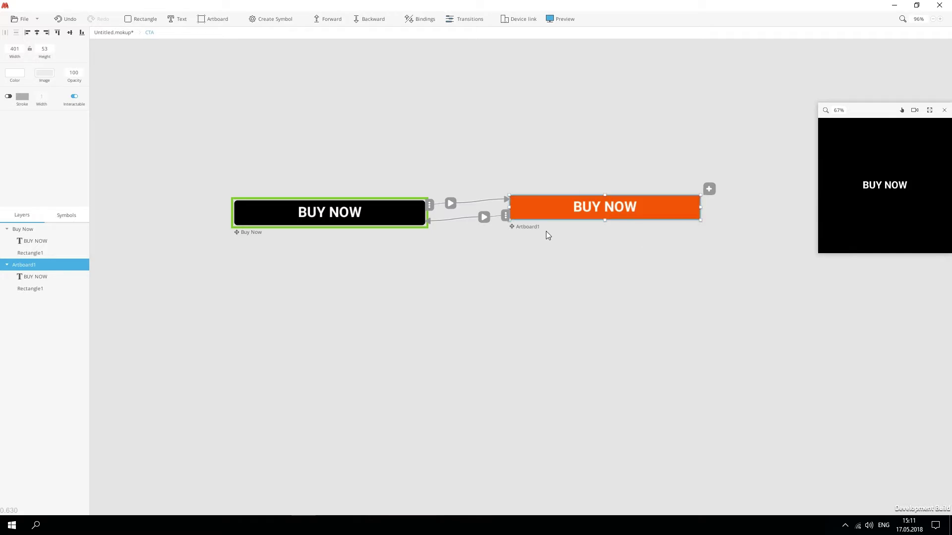
# Step: Rename the orange artboard with a name beginning "Buy Now Cl" and return to the product screen
pyautogui.doubleClick(528, 225)
pyautogui.write('Buy Now Cl')
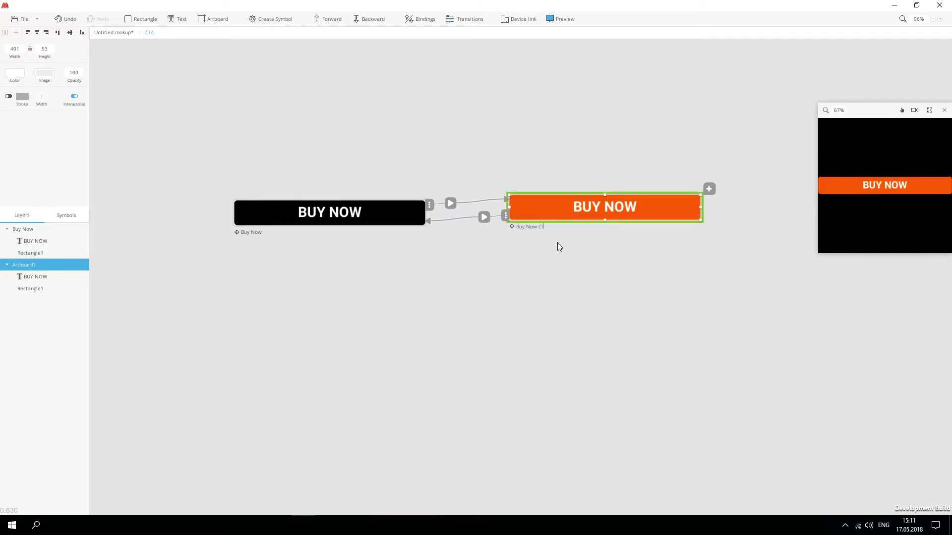
pyautogui.press('Return')
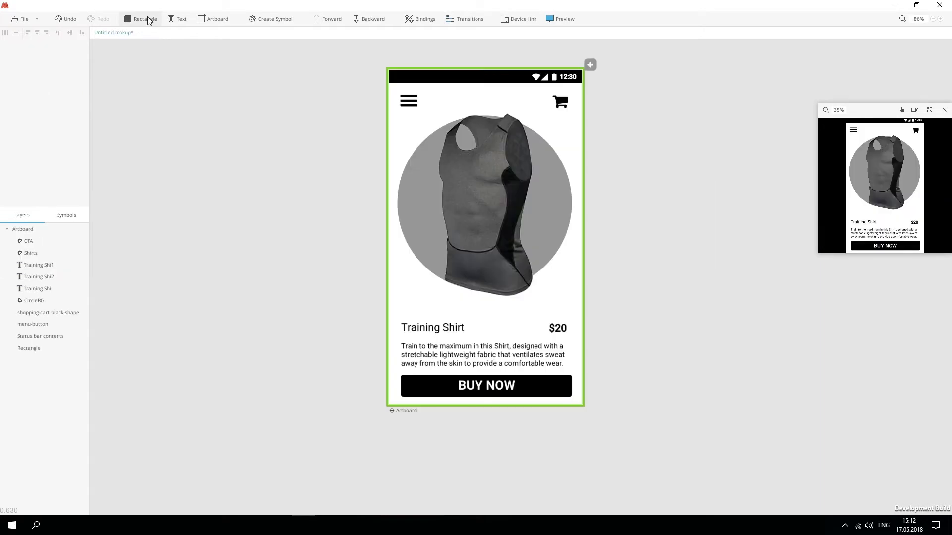
# Step: Draw a 215 by 55 rectangle with corner radius 47 and centre it over the shirt's lower edge
pyautogui.click(446, 304)
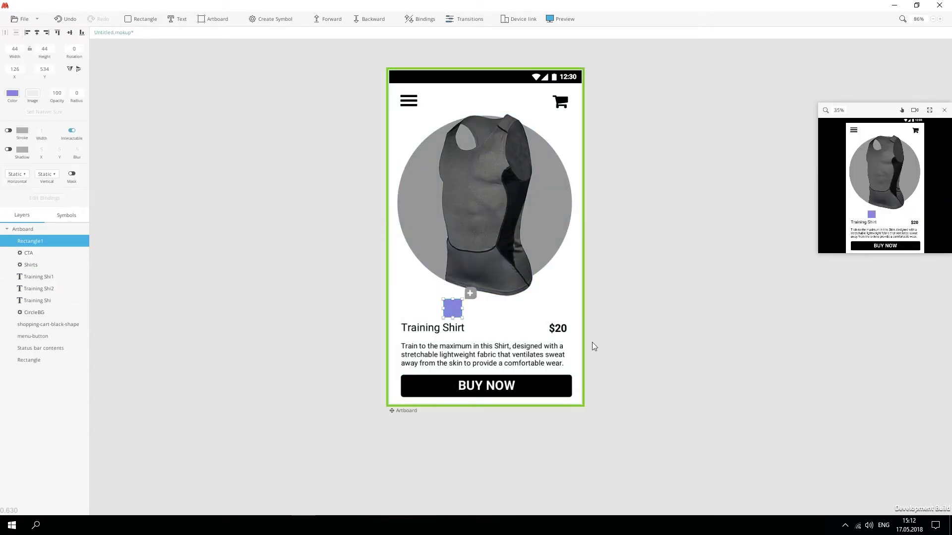
pyautogui.click(15, 48)
pyautogui.write('210')
pyautogui.press('Tab')
pyautogui.write('55')
pyautogui.press('Return')
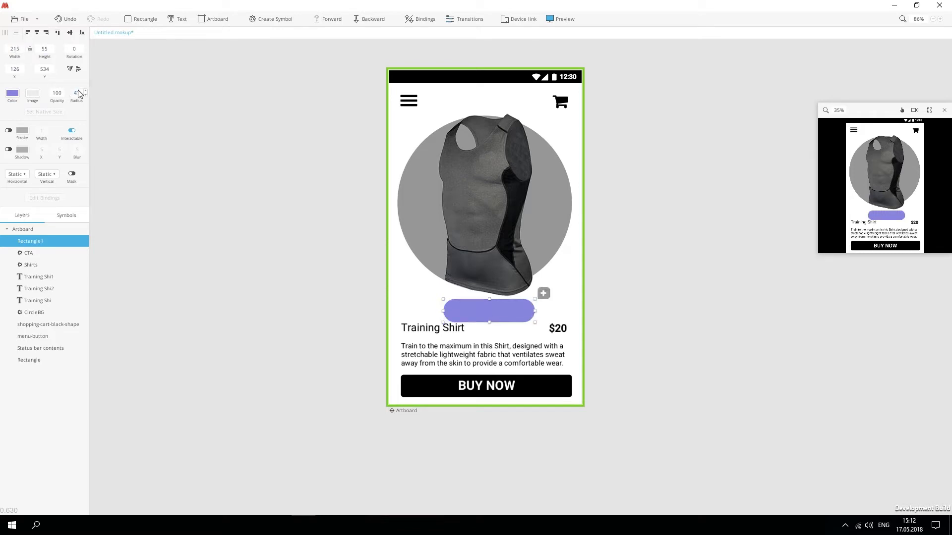
pyautogui.moveTo(475, 315); pyautogui.dragTo(470, 296)
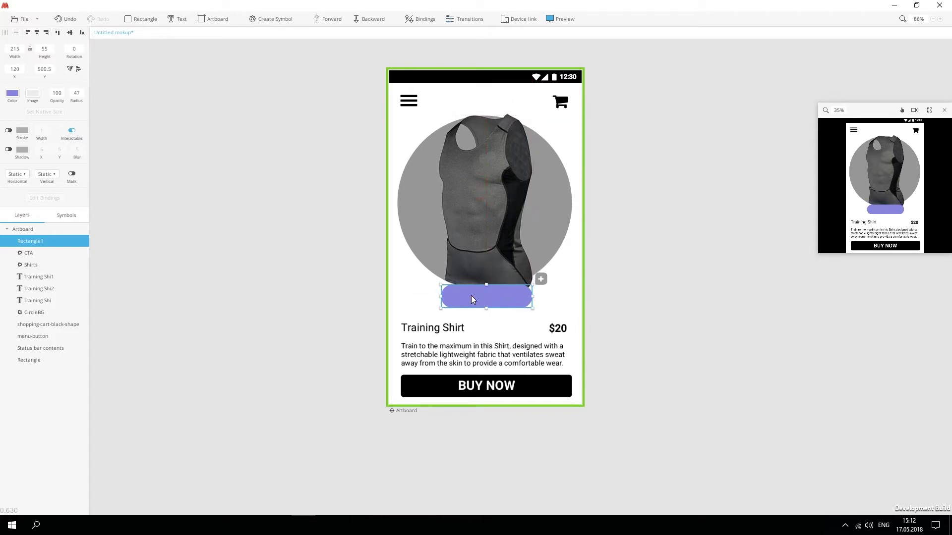
# Step: Fill the pill-shaped rectangle with light grey and lower its opacity so it is semi-transparent
pyautogui.click(12, 94)
pyautogui.moveTo(63, 176); pyautogui.dragTo(68, 184)
pyautogui.click(218, 128)
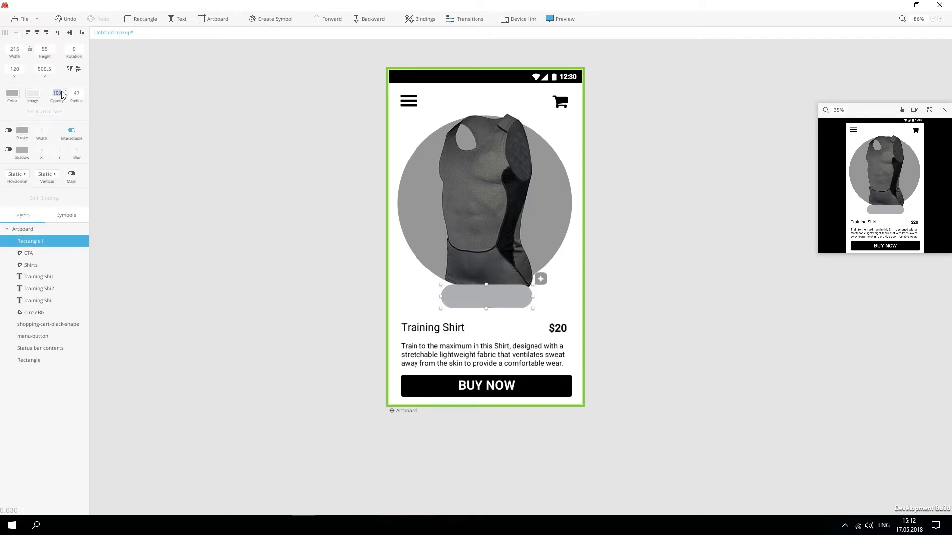
pyautogui.press('Return')
pyautogui.click(301, 250)
pyautogui.scroll(6, 515, 309)
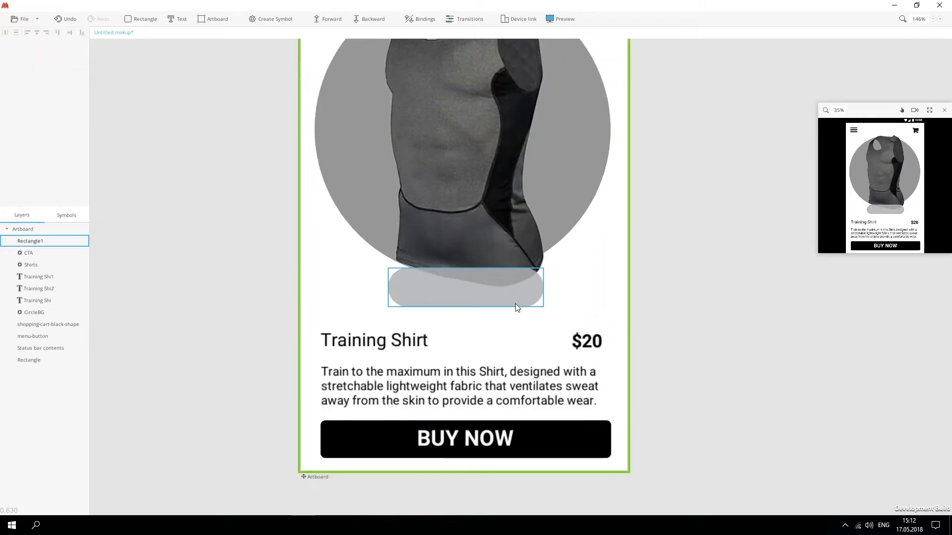
# Step: Nudge the pill-shaped bar up to Y 493.5 and draw a 40 by 40 light green circle with radius 77 inside its left end
pyautogui.moveTo(414, 294); pyautogui.dragTo(415, 293)
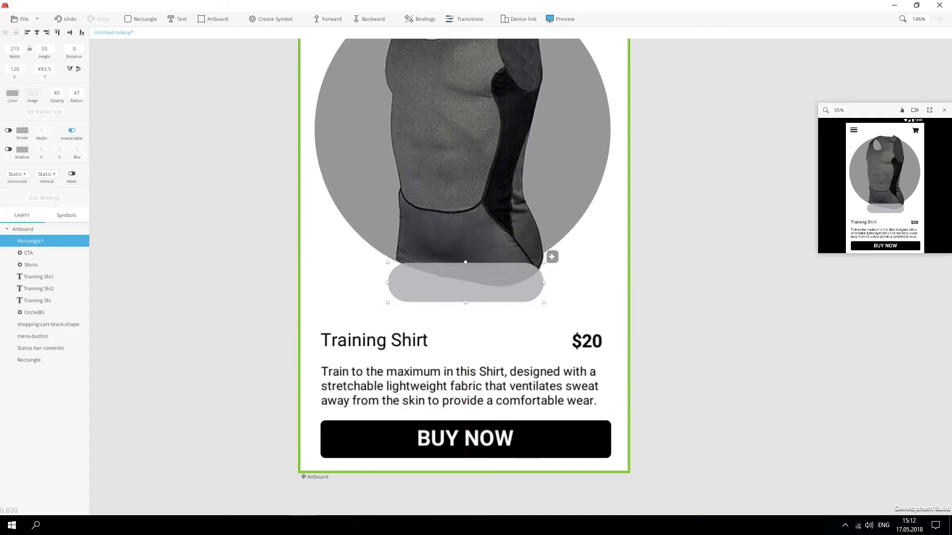
pyautogui.press('r')
pyautogui.scroll(5, 421, 283)
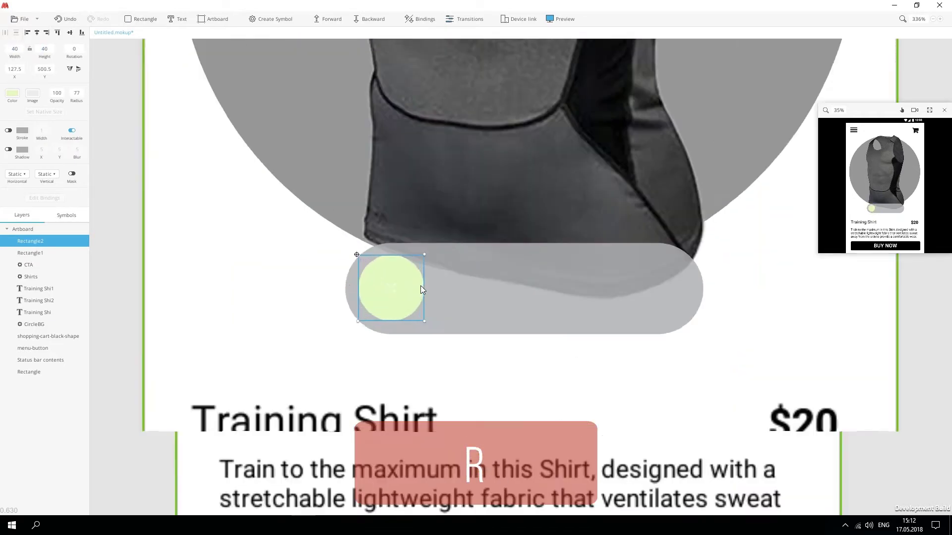
pyautogui.click(413, 339)
pyautogui.click(408, 293)
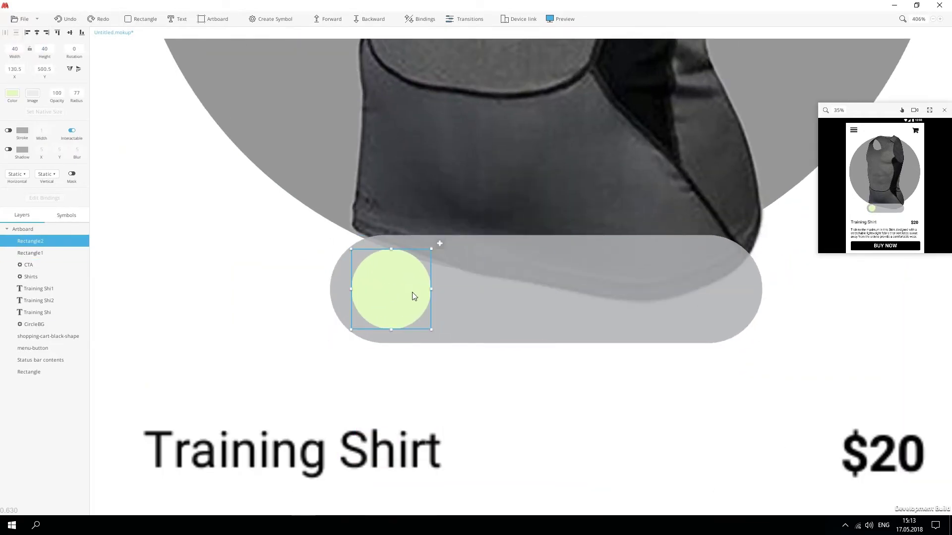
# Step: Duplicate the green circle three times along the pill-shaped bar and move the two outer circles towards the bar's ends
pyautogui.hotkey('ctrl', 'd')
pyautogui.hotkey('ctrl', 'd')
pyautogui.hotkey('ctrl', 'd')
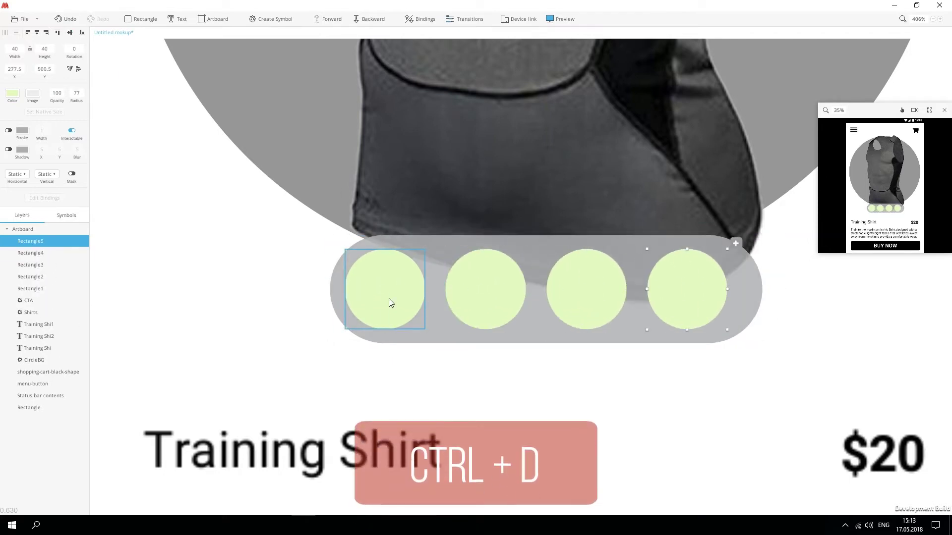
pyautogui.keyDown('shift'); pyautogui.click(388, 298); pyautogui.keyUp('shift')
pyautogui.moveTo(650, 289); pyautogui.dragTo(668, 287)
pyautogui.moveTo(404, 288); pyautogui.dragTo(385, 289)
# Step: Adjust the two middle circles and distribute all four circles at equal horizontal spacing across the bar
pyautogui.click(511, 281)
pyautogui.moveTo(512, 282); pyautogui.dragTo(492, 281)
pyautogui.moveTo(608, 282); pyautogui.dragTo(593, 282)
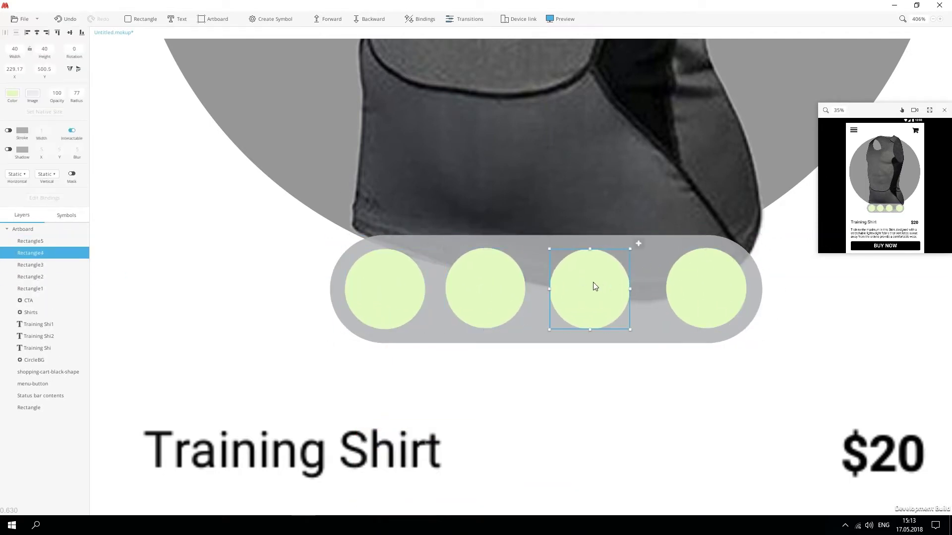
pyautogui.keyDown('shift'); pyautogui.click(692, 293); pyautogui.keyUp('shift')
pyautogui.keyDown('shift'); pyautogui.click(491, 289); pyautogui.keyUp('shift')
pyautogui.keyDown('shift'); pyautogui.click(384, 289); pyautogui.keyUp('shift')
pyautogui.click(5, 32)
# Step: Fill the four circles from left to right with grey, red, white and black
pyautogui.click(385, 292)
pyautogui.click(12, 93)
pyautogui.click(56, 181)
pyautogui.click(492, 289)
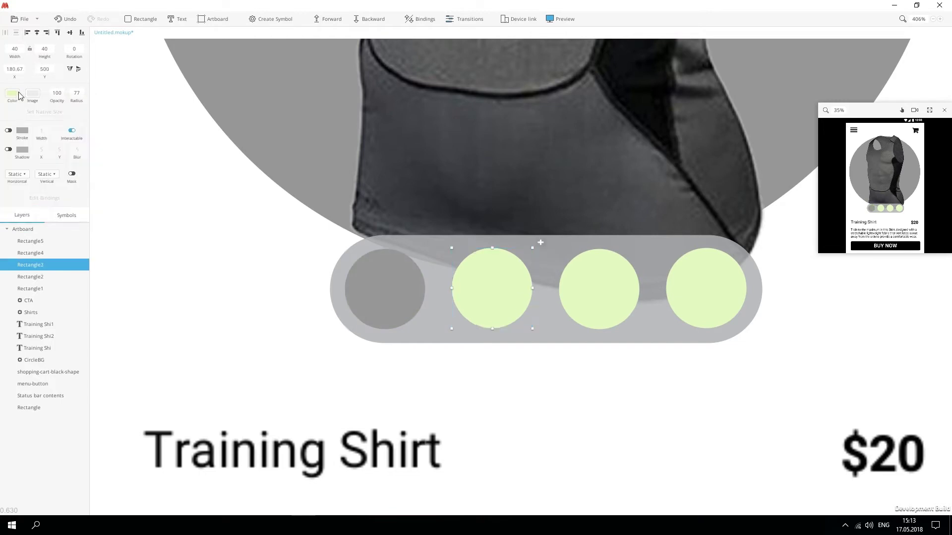
pyautogui.click(12, 92)
pyautogui.click(16, 188)
pyautogui.click(79, 100)
pyautogui.click(599, 289)
pyautogui.click(12, 93)
pyautogui.click(93, 181)
# Step: Create a symbol named ColorPicker from the pill-shaped bar and its four circles
pyautogui.keyDown('shift'); pyautogui.click(676, 292); pyautogui.keyUp('shift')
pyautogui.keyDown('shift'); pyautogui.click(650, 296); pyautogui.keyUp('shift')
pyautogui.hotkey('ctrl', 'g')
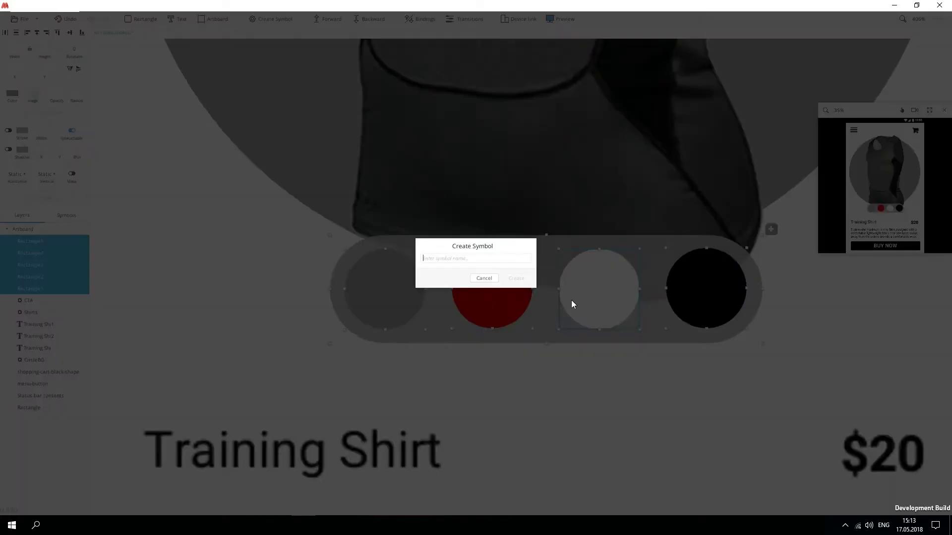
pyautogui.write('ColorPicker')
pyautogui.press('Return')
# Step: Inside the ColorPicker symbol, link the grey circle's Click event to a new external action named Grey
pyautogui.doubleClick(468, 284)
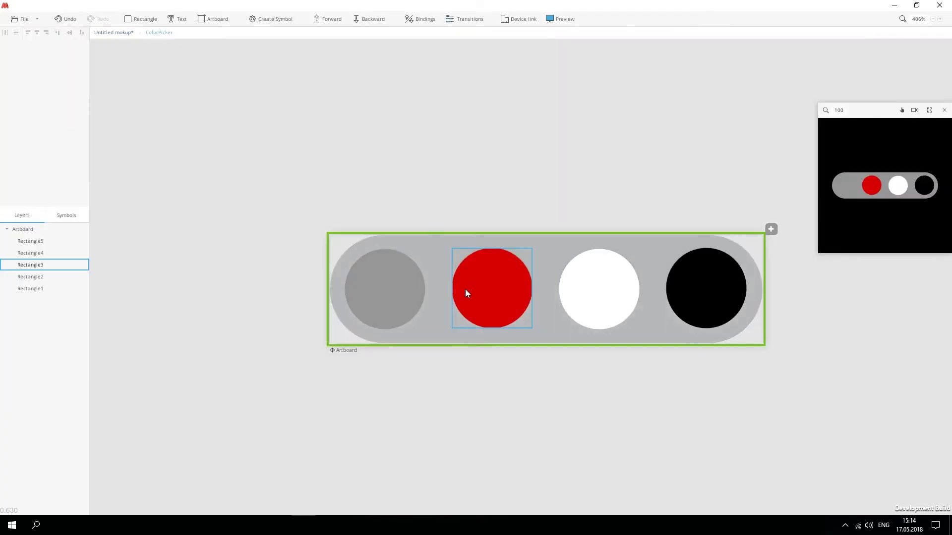
pyautogui.click(408, 280)
pyautogui.click(434, 243)
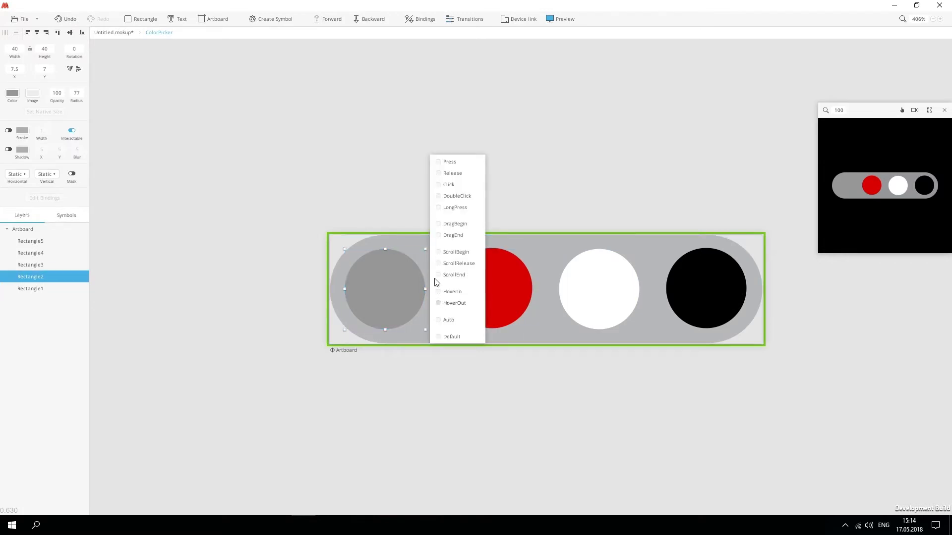
pyautogui.click(438, 185)
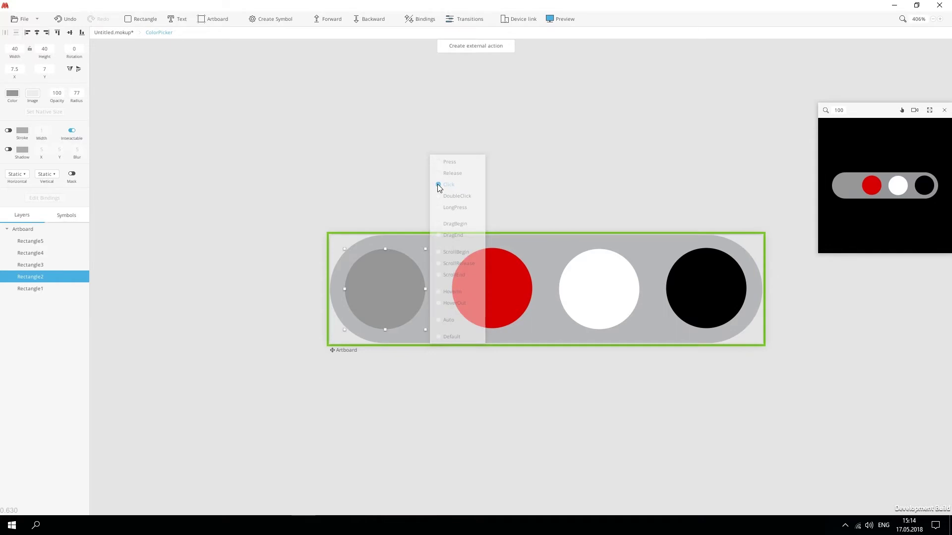
pyautogui.click(466, 49)
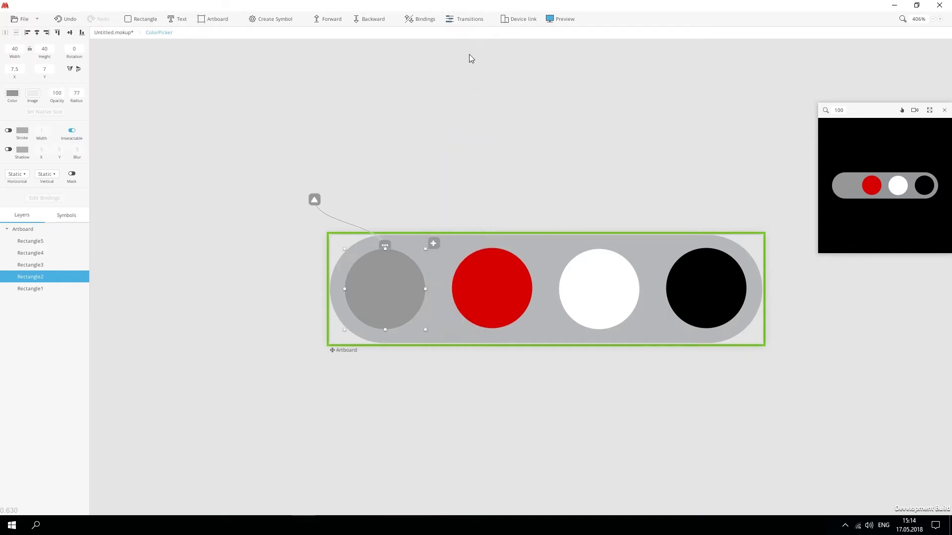
pyautogui.click(317, 199)
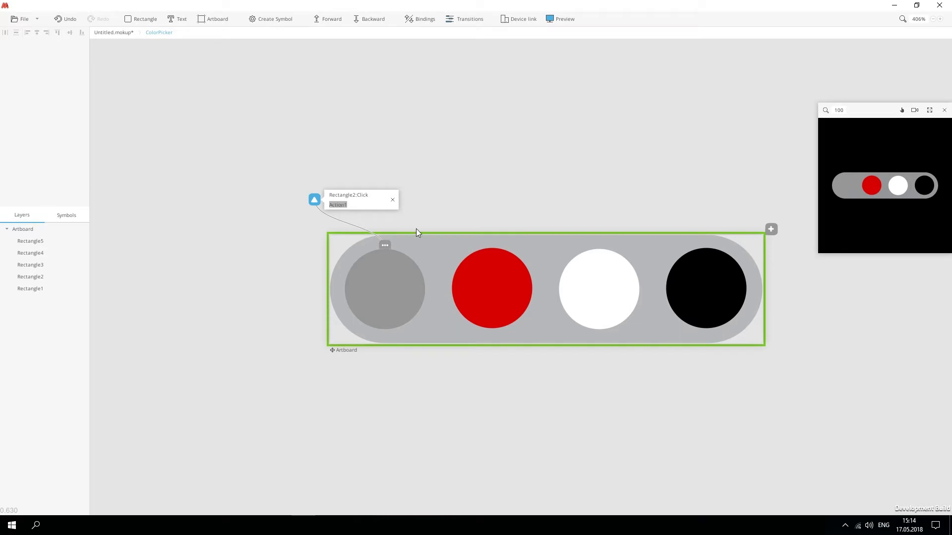
pyautogui.write('Grey')
pyautogui.press('Return')
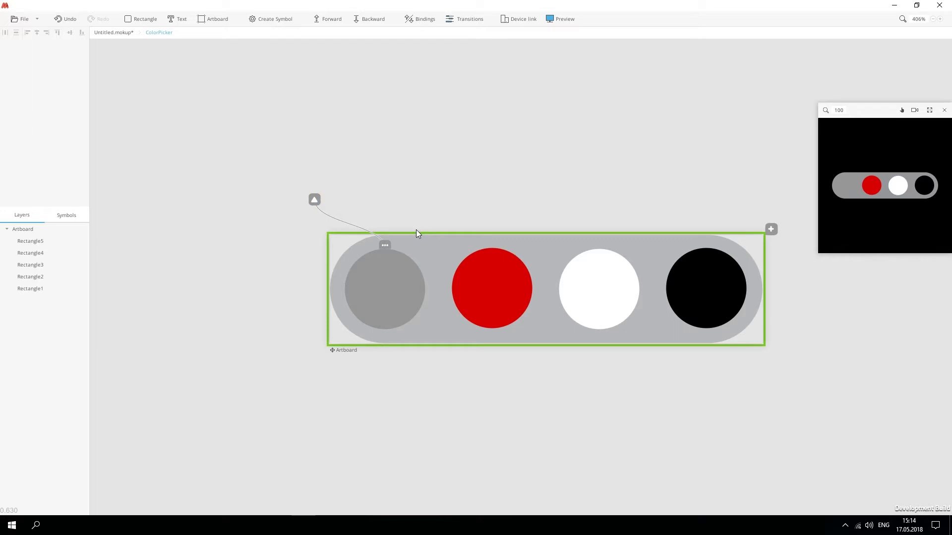
# Step: Link the red circle's Click event to an external action named Red
pyautogui.click(492, 298)
pyautogui.click(542, 242)
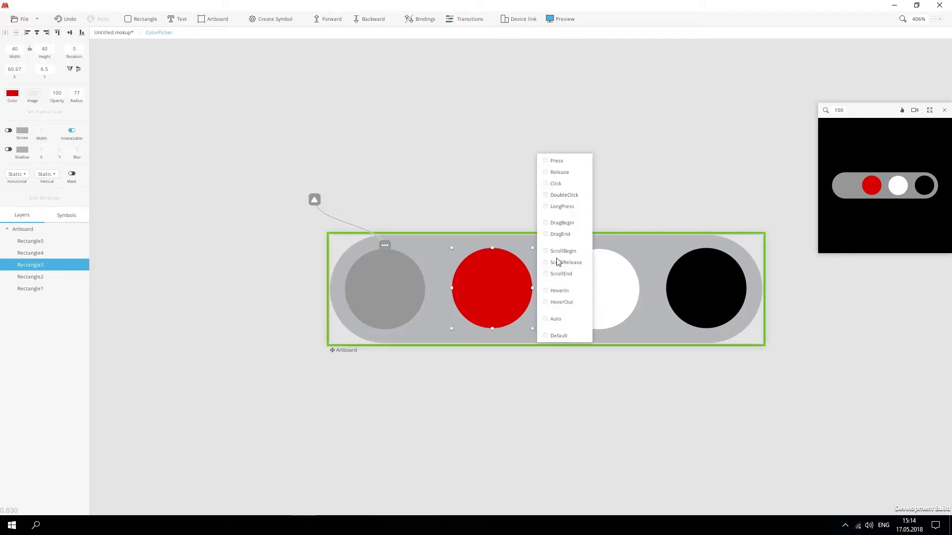
pyautogui.moveTo(550, 185); pyautogui.dragTo(466, 47)
pyautogui.click(448, 288)
# Step: Link the white circle's Click event to an external action named white
pyautogui.click(599, 289)
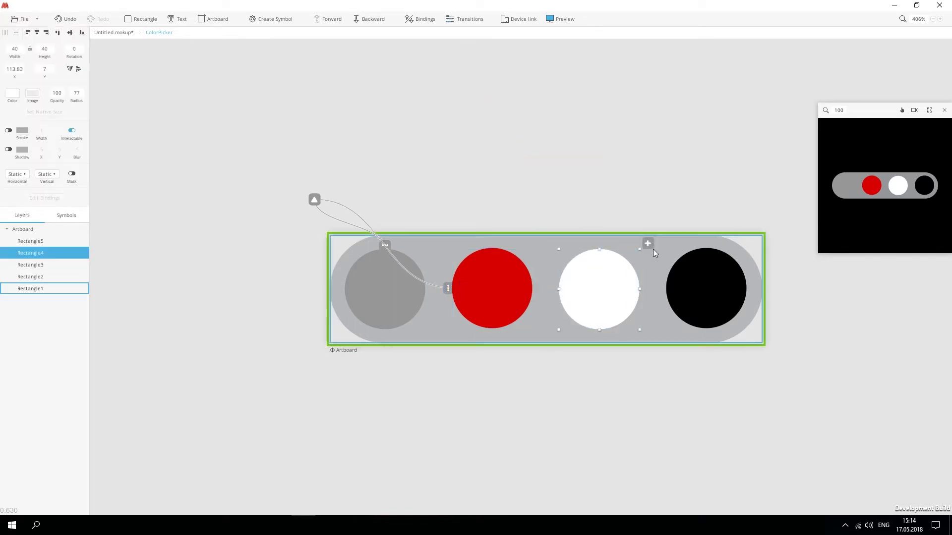
pyautogui.click(648, 243)
pyautogui.moveTo(657, 185); pyautogui.dragTo(474, 45)
pyautogui.click(555, 288)
pyautogui.click(580, 294)
pyautogui.write('white')
# Step: Link the black circle's Click event to an external action named black
pyautogui.click(706, 289)
pyautogui.click(755, 243)
pyautogui.moveTo(764, 186); pyautogui.dragTo(475, 46)
pyautogui.click(661, 289)
pyautogui.click(684, 295)
pyautogui.write('black')
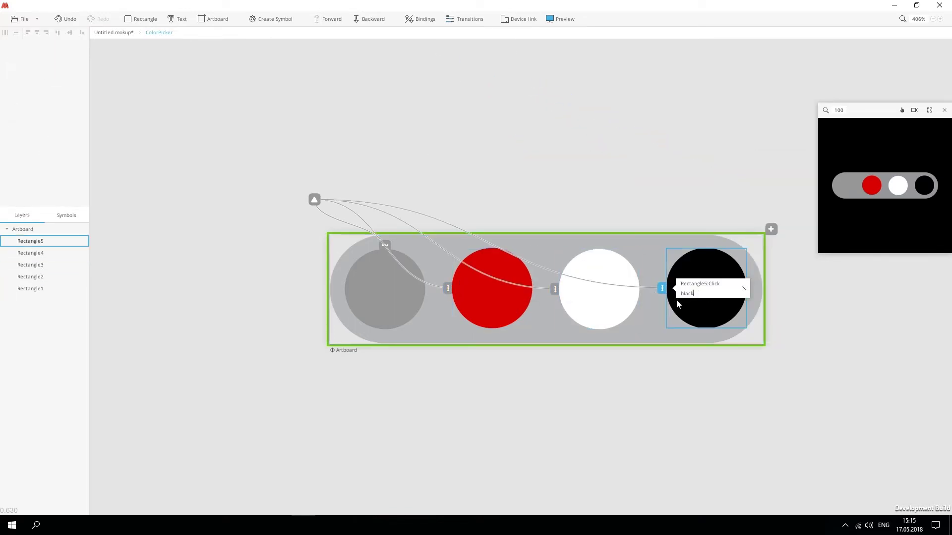
# Step: Return to the product screen and link the ColorPicker's Grey action to the grey artboard of the Shirts symbol
pyautogui.click(114, 32)
pyautogui.moveTo(512, 254); pyautogui.dragTo(503, 281)
pyautogui.click(576, 424)
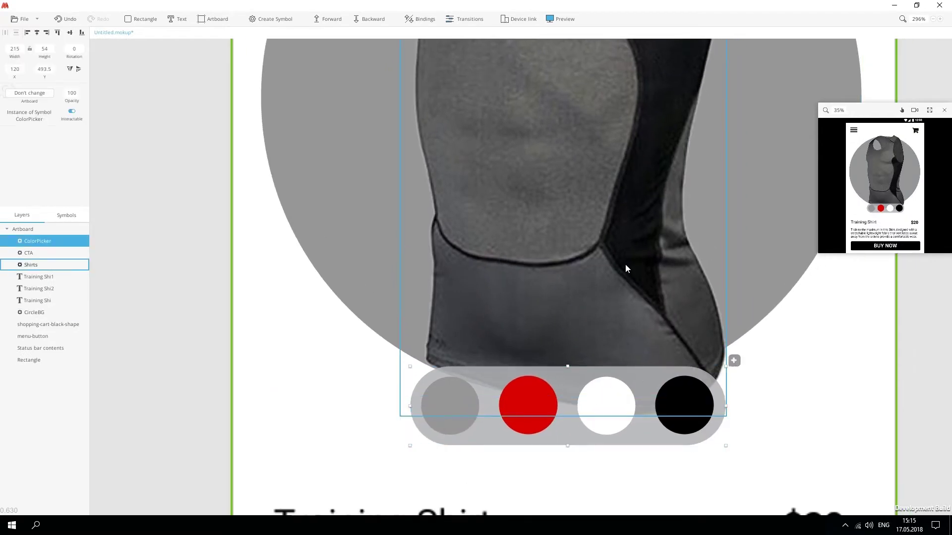
pyautogui.moveTo(626, 264); pyautogui.dragTo(593, 313)
pyautogui.click(706, 414)
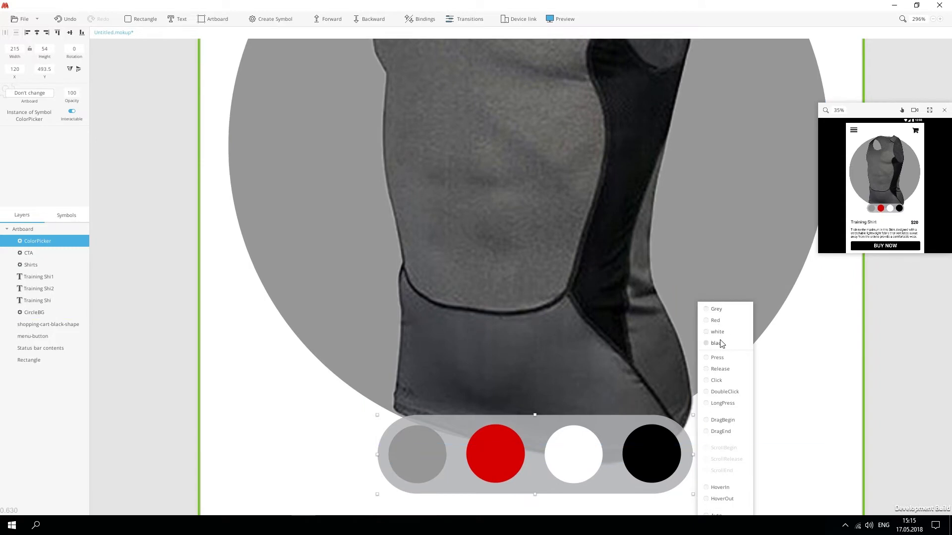
pyautogui.moveTo(710, 308); pyautogui.dragTo(409, 292)
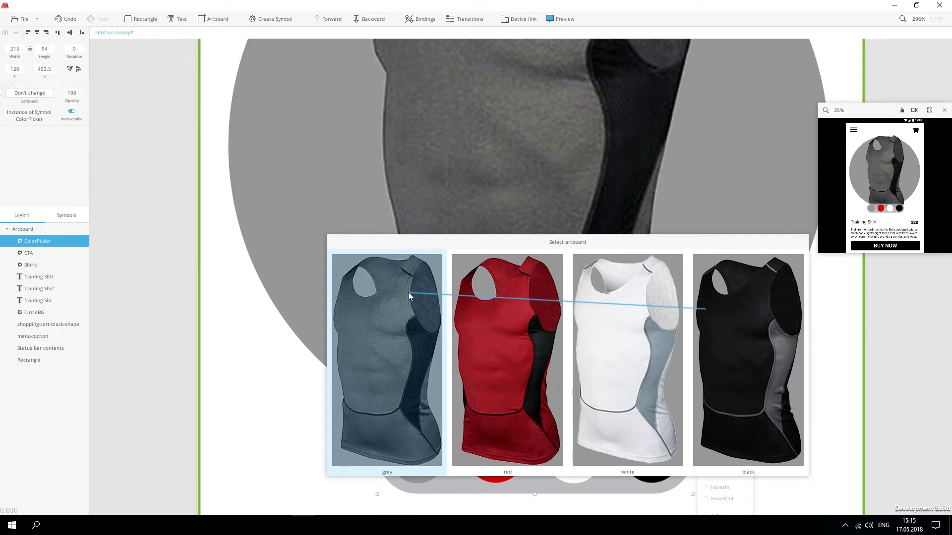
pyautogui.moveTo(408, 293); pyautogui.dragTo(403, 289)
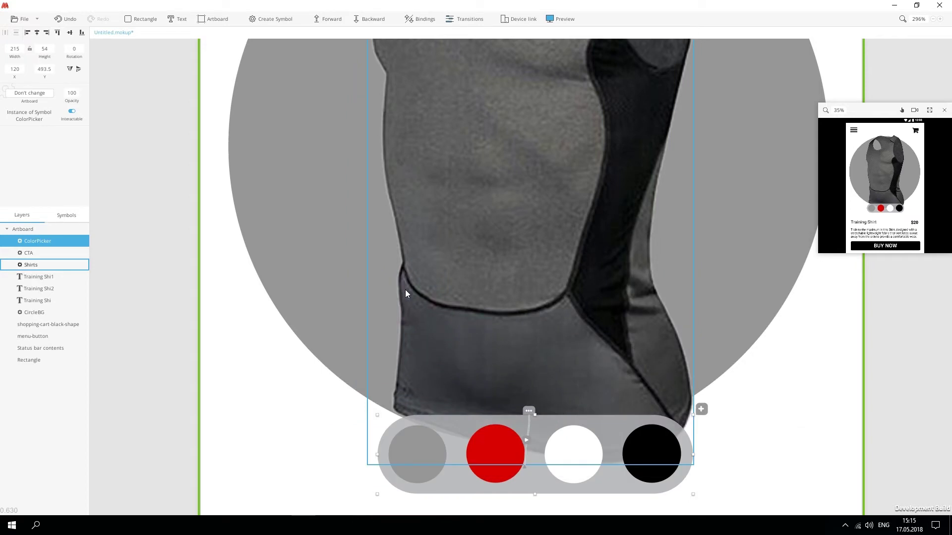
# Step: Move the ColorPicker aside to inspect its Grey transition to the shirt, and put it back over the shirt's lower edge
pyautogui.scroll(-4, 571, 468)
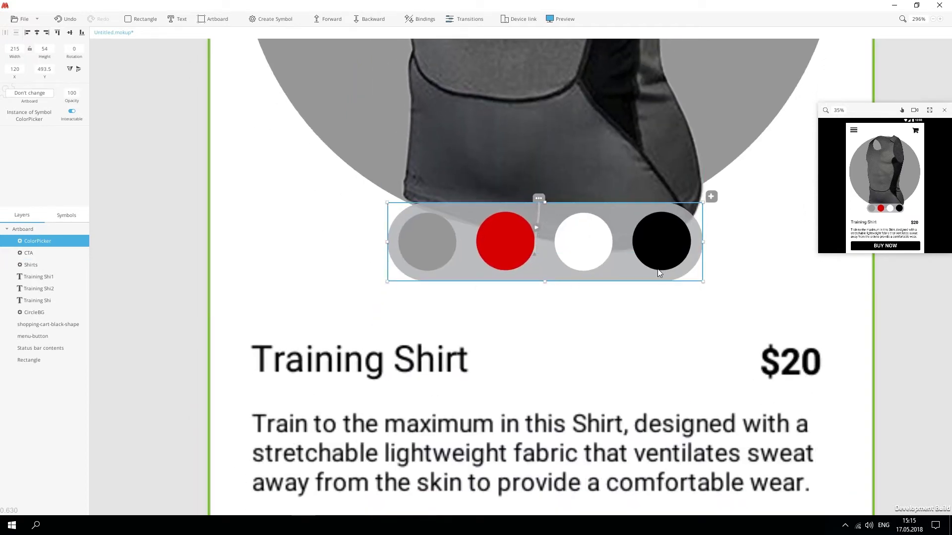
pyautogui.moveTo(549, 208); pyautogui.dragTo(669, 306)
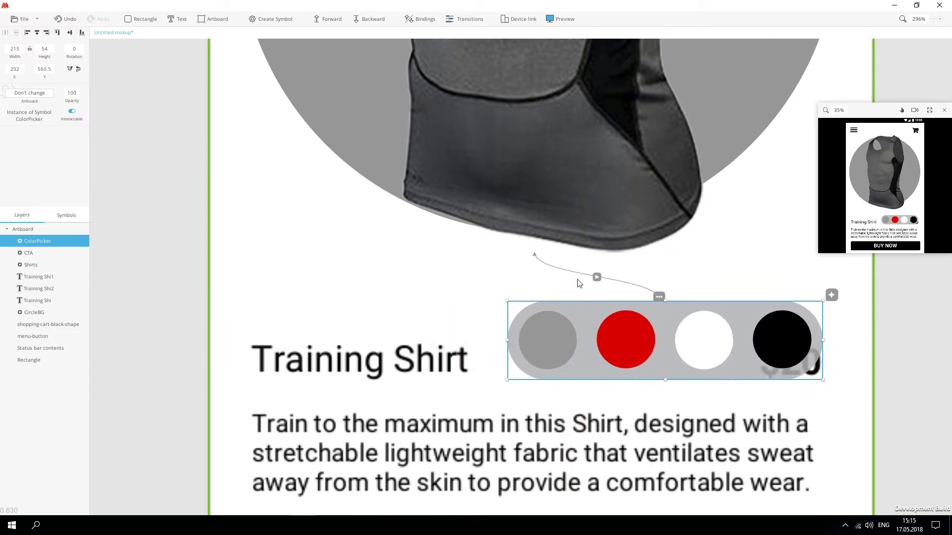
pyautogui.click(597, 278)
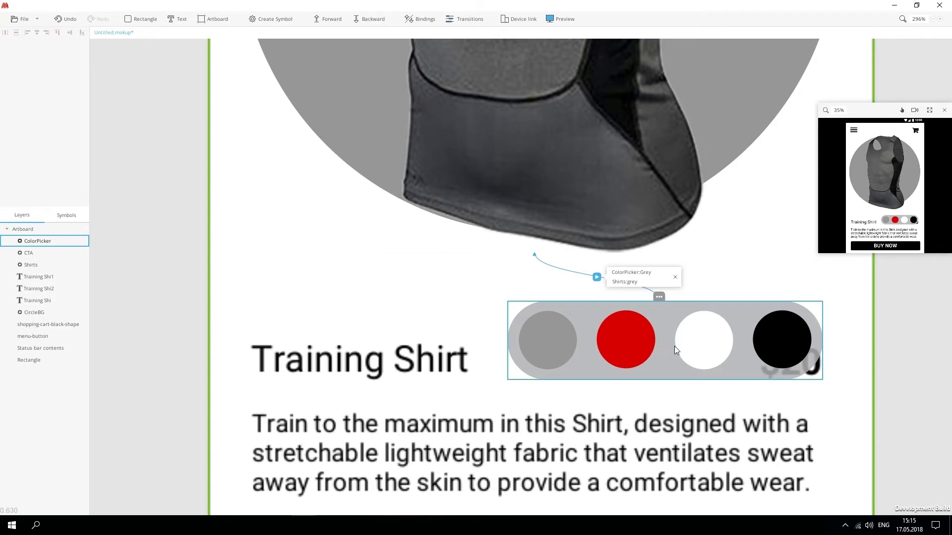
pyautogui.moveTo(674, 346); pyautogui.dragTo(555, 412)
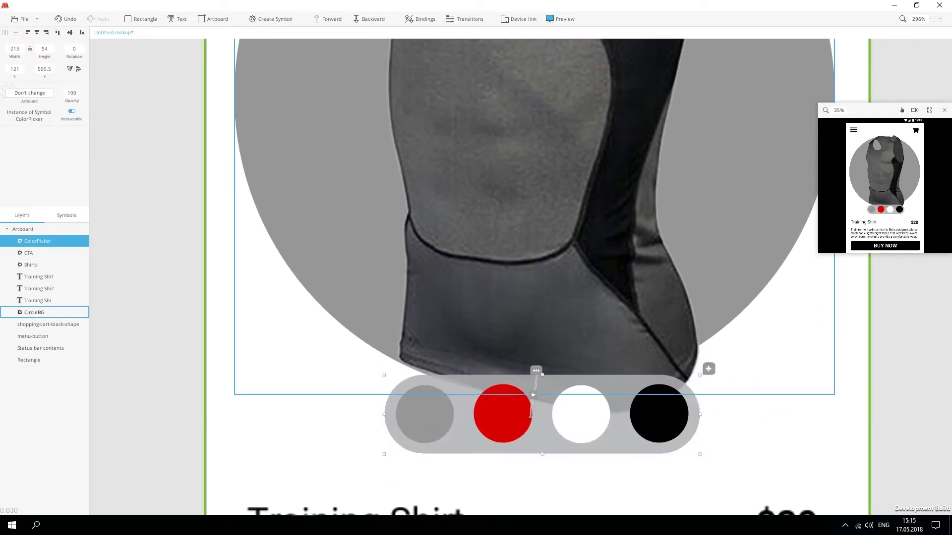
# Step: Link the ColorPicker's Grey action to the circle background symbol as well
pyautogui.click(708, 370)
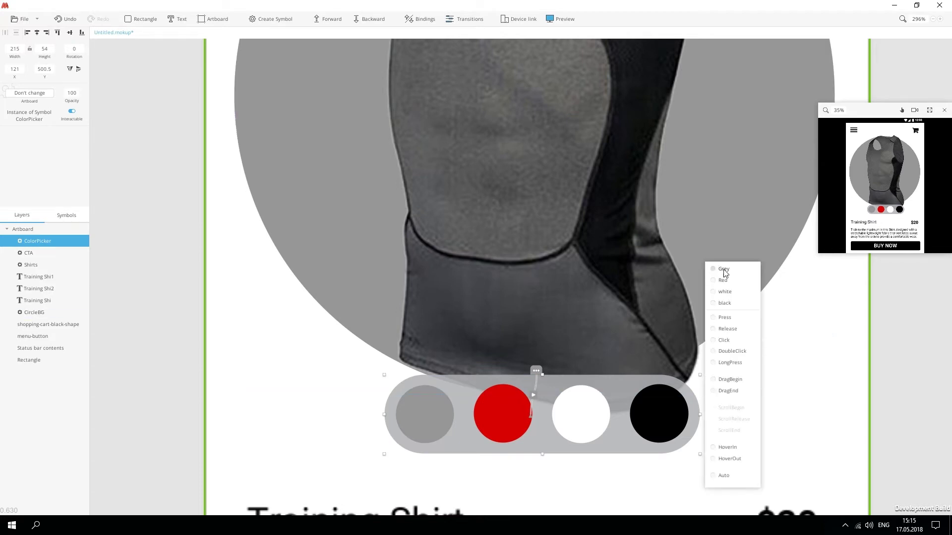
pyautogui.moveTo(730, 274); pyautogui.dragTo(94, 283)
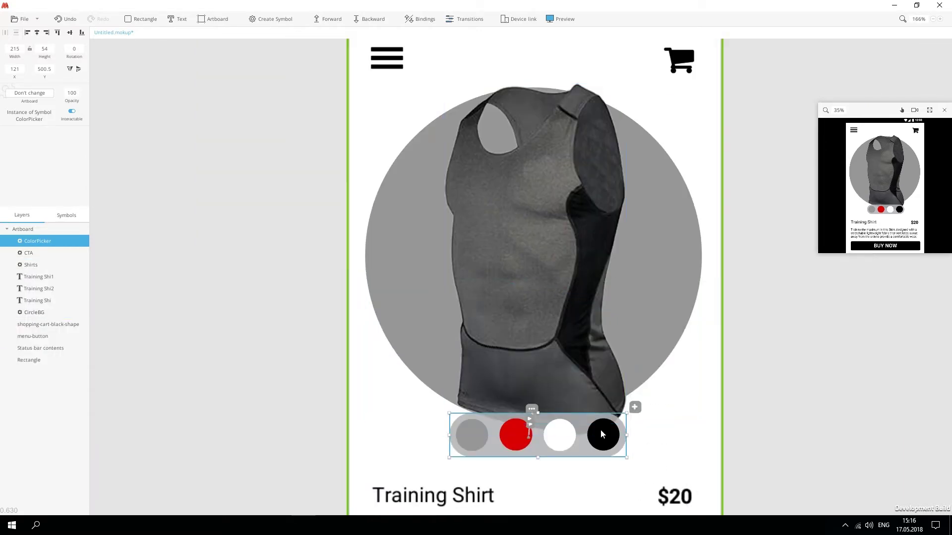
pyautogui.click(634, 407)
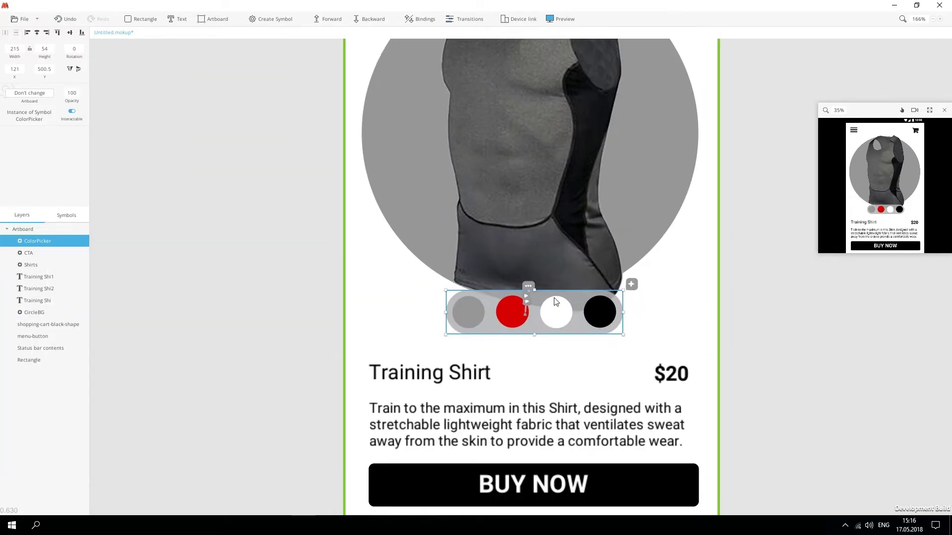
# Step: Centre the ColorPicker horizontally on the product screen
pyautogui.click(519, 325)
pyautogui.moveTo(554, 301); pyautogui.dragTo(520, 317)
pyautogui.click(37, 33)
# Step: Create a symbol named ShirtContent from the three text layers, CircleBG, Shirts and ColorPicker, leaving out the CTA
pyautogui.scroll(-3, 272, 316)
pyautogui.click(363, 347)
pyautogui.keyDown('shift'); pyautogui.click(420, 376); pyautogui.keyUp('shift')
pyautogui.keyDown('shift'); pyautogui.click(505, 351); pyautogui.keyUp('shift')
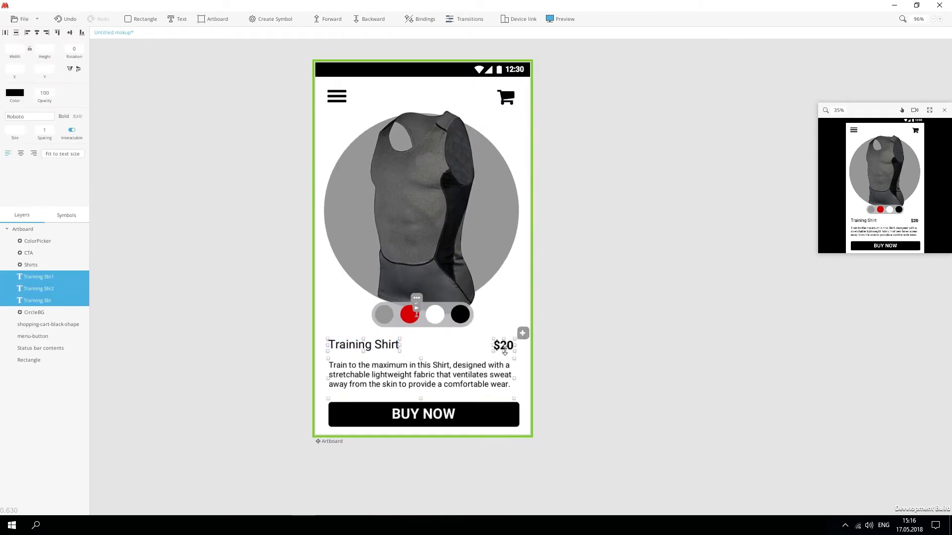
pyautogui.click(459, 136)
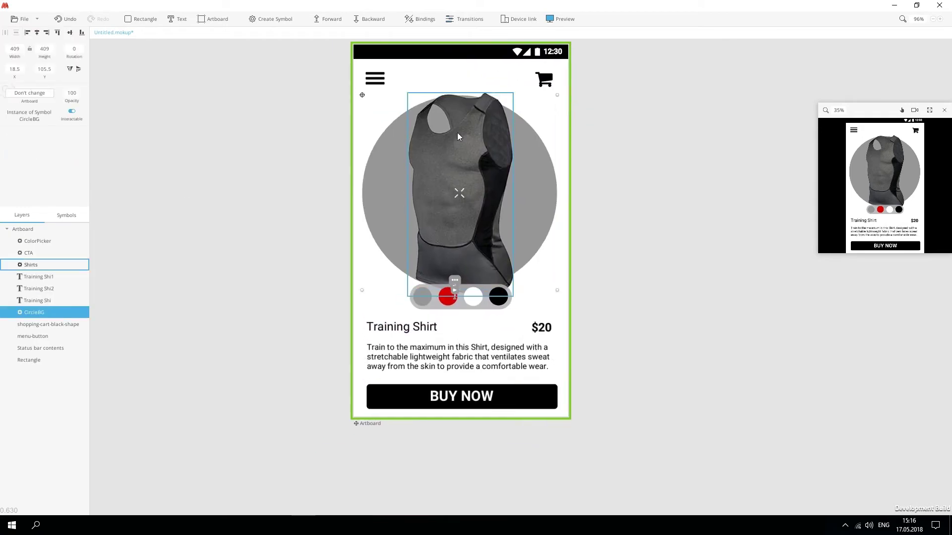
pyautogui.click(38, 311)
pyautogui.keyDown('shift'); pyautogui.click(38, 264); pyautogui.keyUp('shift')
pyautogui.keyDown('shift'); pyautogui.click(38, 242); pyautogui.keyUp('shift')
pyautogui.keyDown('ctrl'); pyautogui.click(37, 253); pyautogui.keyUp('ctrl')
pyautogui.write('sSh')
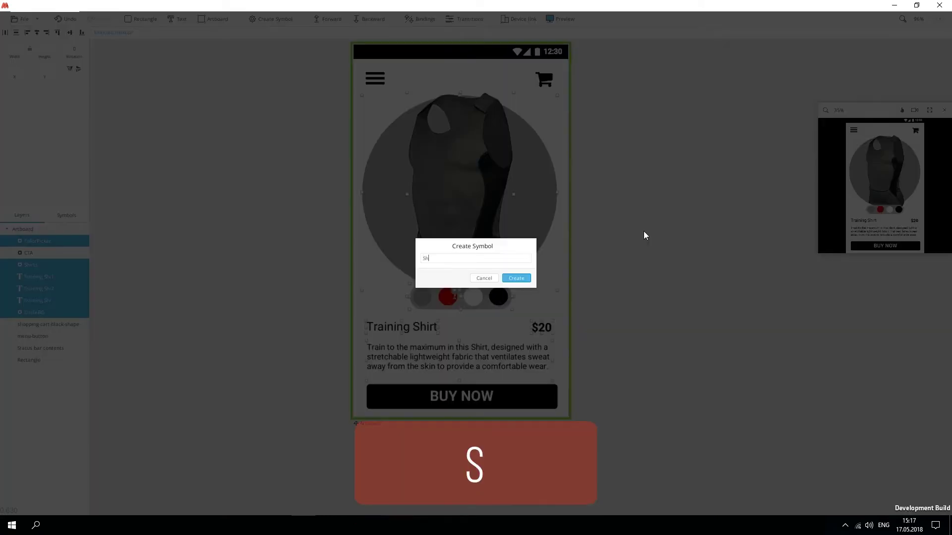
pyautogui.write('irtContent')
pyautogui.press('Return')
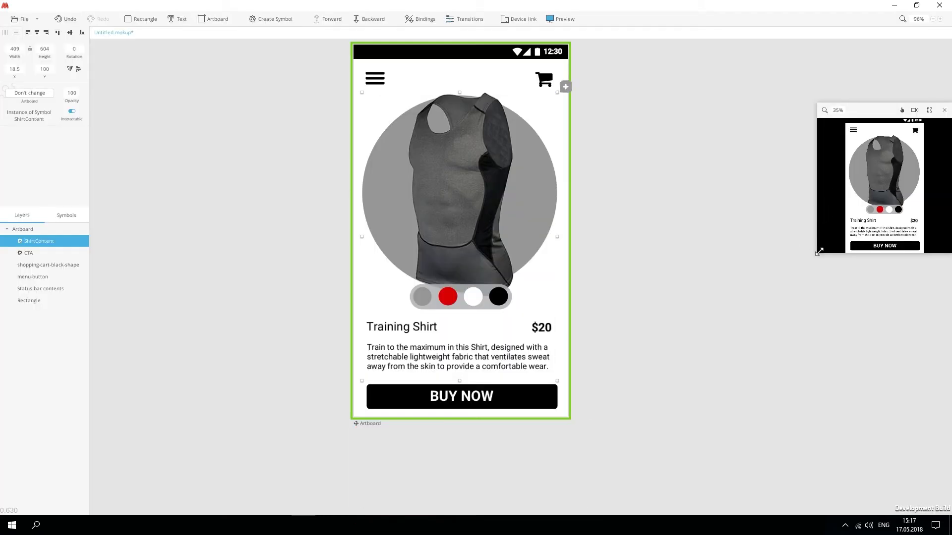
# Step: Enlarge the preview window to 82% and set the ShirtContent instance's artboard option to Artboard
pyautogui.moveTo(819, 252); pyautogui.dragTo(659, 432)
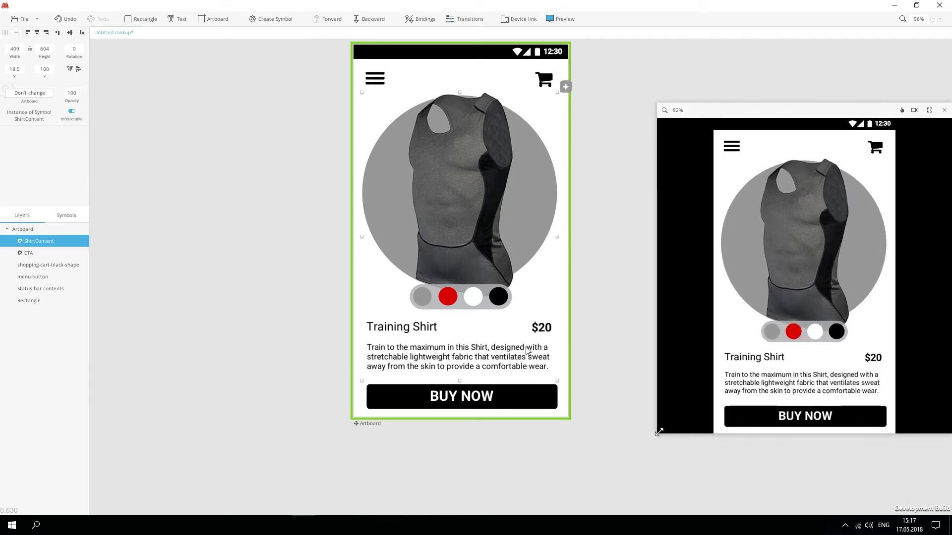
pyautogui.click(29, 93)
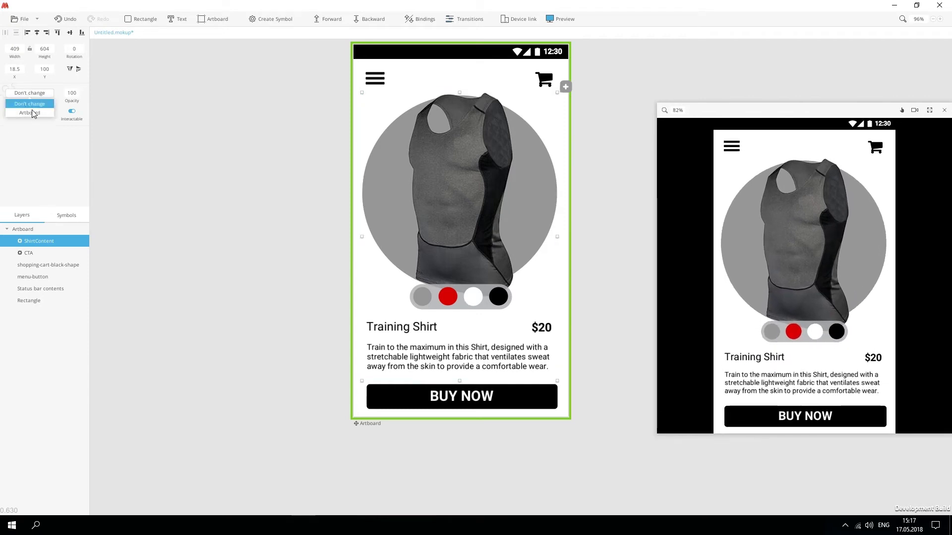
pyautogui.click(31, 113)
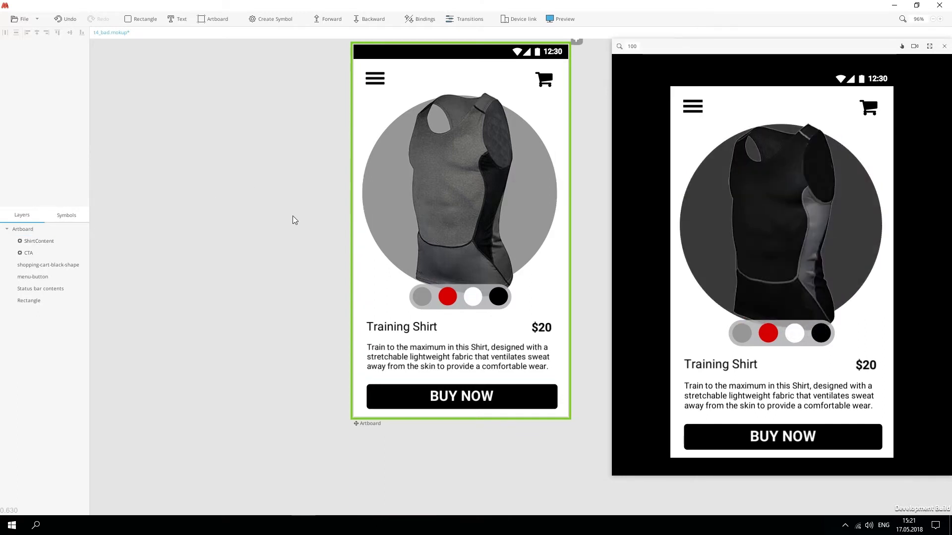
# Step: Close the preview and create a symbol named shoppingcart from the shopping cart icon
pyautogui.moveTo(317, 210); pyautogui.dragTo(257, 239)
pyautogui.click(484, 108)
pyautogui.click(559, 19)
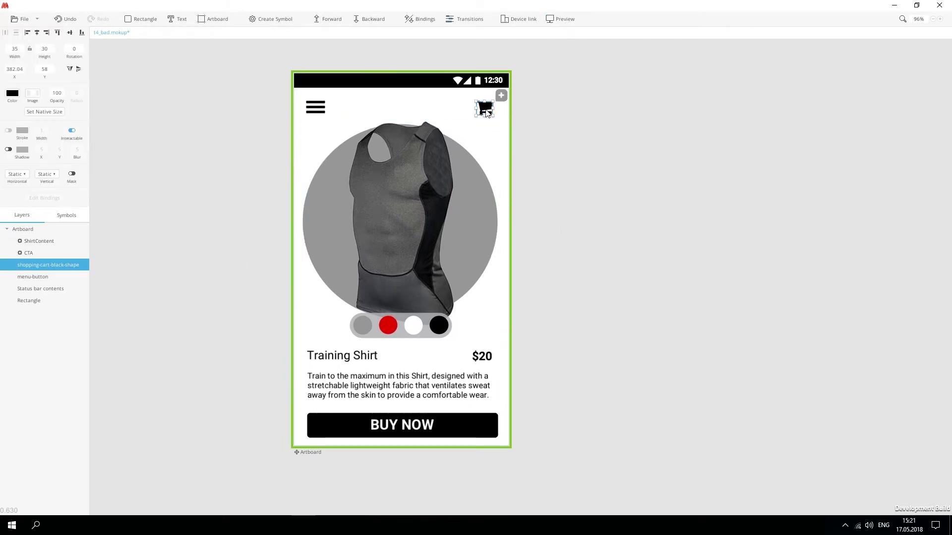
pyautogui.hotkey('ctrl', 'k')
pyautogui.write('shoppingcart')
pyautogui.press('Return')
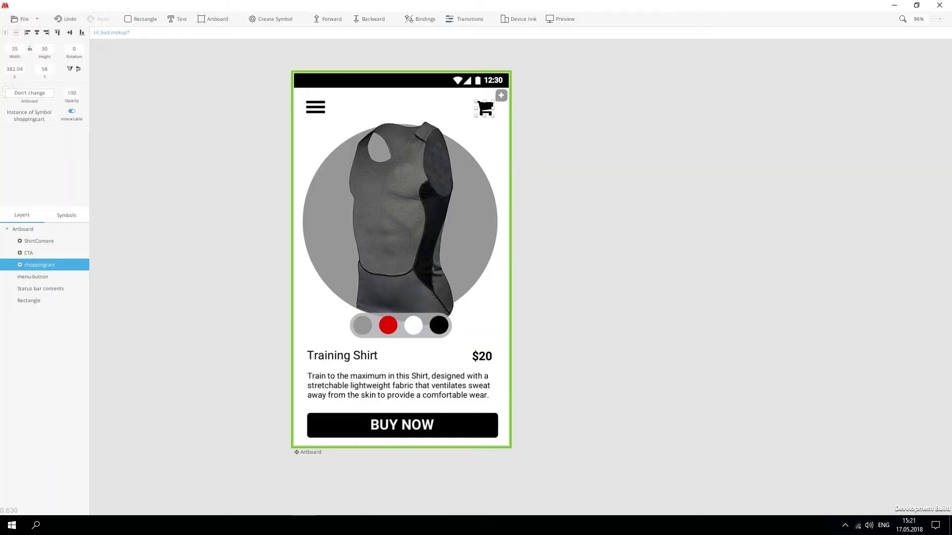
# Step: Open the shoppingcart symbol, enlarge its artboard around the icon to about 55 × 47, and duplicate the artboard beside the original
pyautogui.doubleClick(485, 110)
pyautogui.scroll(4, 485, 110)
pyautogui.click(464, 145)
pyautogui.moveTo(504, 139); pyautogui.dragTo(653, 154)
pyautogui.moveTo(654, 154); pyautogui.dragTo(535, 152)
# Step: Add a 12 × 12 badge with radius 64 near the cart's rear wheel on Artboard1
pyautogui.click(145, 19)
pyautogui.scroll(3, 531, 160)
pyautogui.moveTo(522, 172); pyautogui.dragTo(528, 153)
pyautogui.click(73, 96)
pyautogui.write('64')
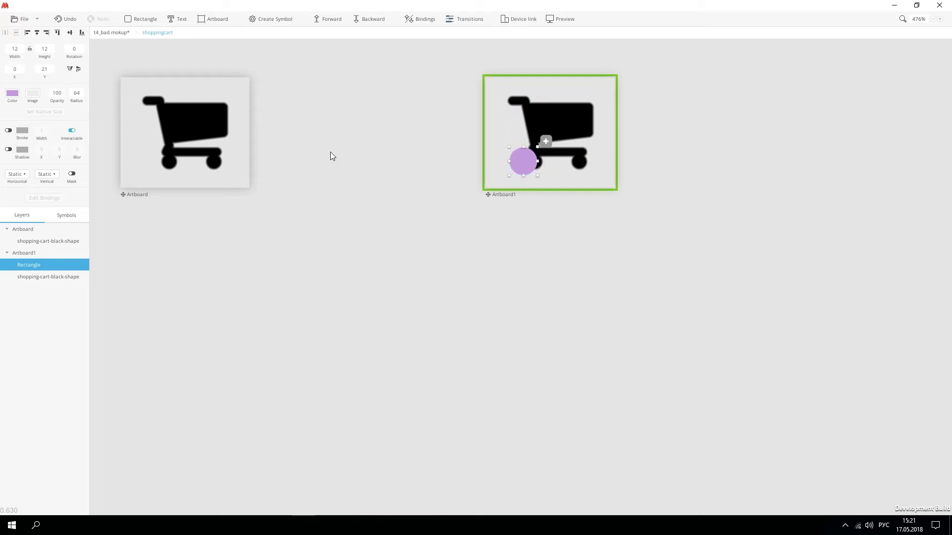
# Step: Fill the cart badge with orange and shift it slightly towards the cart's rear wheel
pyautogui.click(12, 93)
pyautogui.moveTo(22, 188); pyautogui.dragTo(19, 188)
pyautogui.click(91, 103)
pyautogui.click(347, 144)
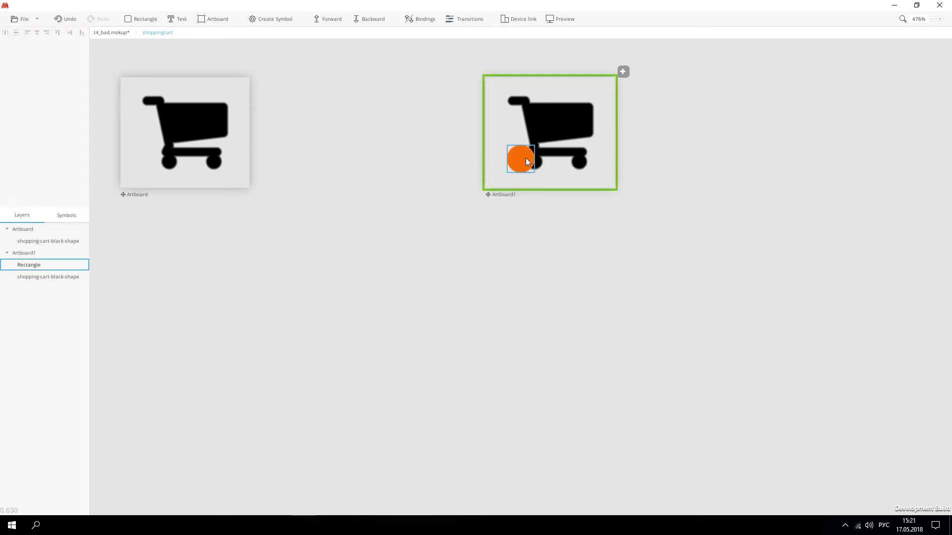
pyautogui.moveTo(525, 158); pyautogui.dragTo(530, 157)
pyautogui.click(371, 144)
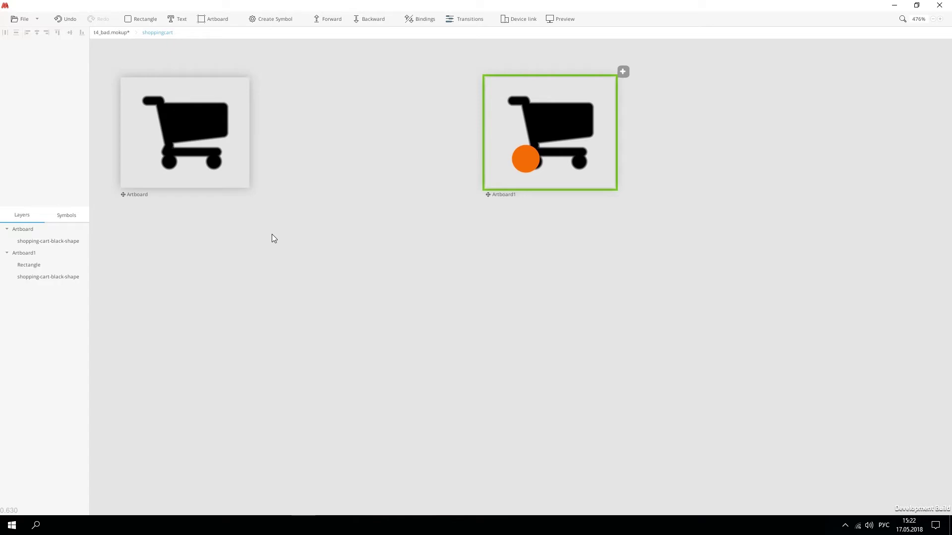
# Step: Return to the product screen and draw a grey 391 × 391 circle with radius 233 over the shirt's background circle
pyautogui.click(112, 33)
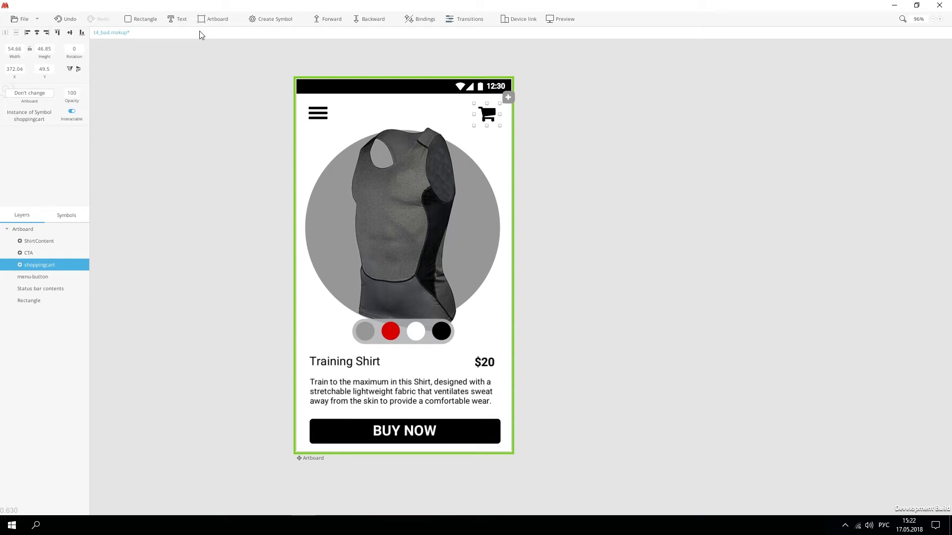
pyautogui.moveTo(146, 22); pyautogui.dragTo(442, 250)
pyautogui.moveTo(326, 145); pyautogui.dragTo(373, 186)
pyautogui.moveTo(476, 302); pyautogui.dragTo(499, 325)
pyautogui.moveTo(71, 101); pyautogui.dragTo(180, 96)
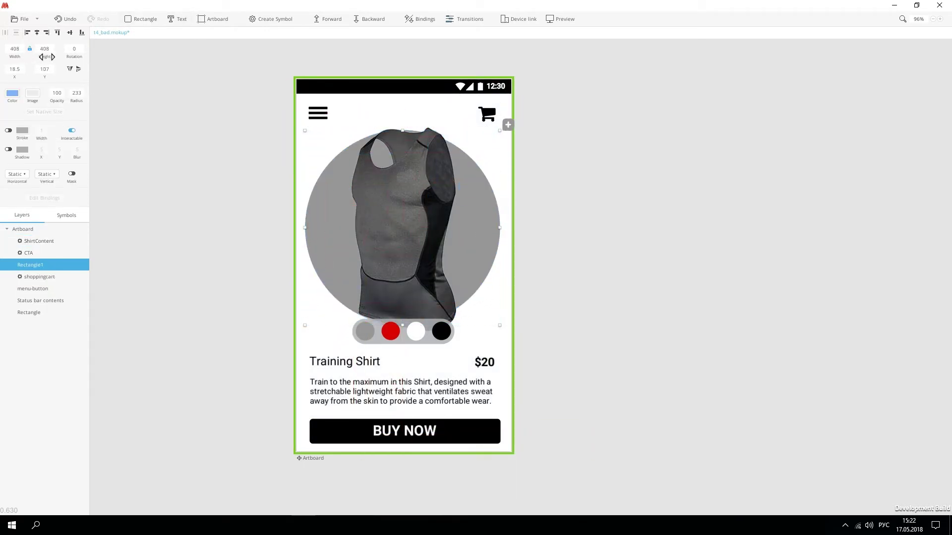
pyautogui.moveTo(47, 56); pyautogui.dragTo(2, 84)
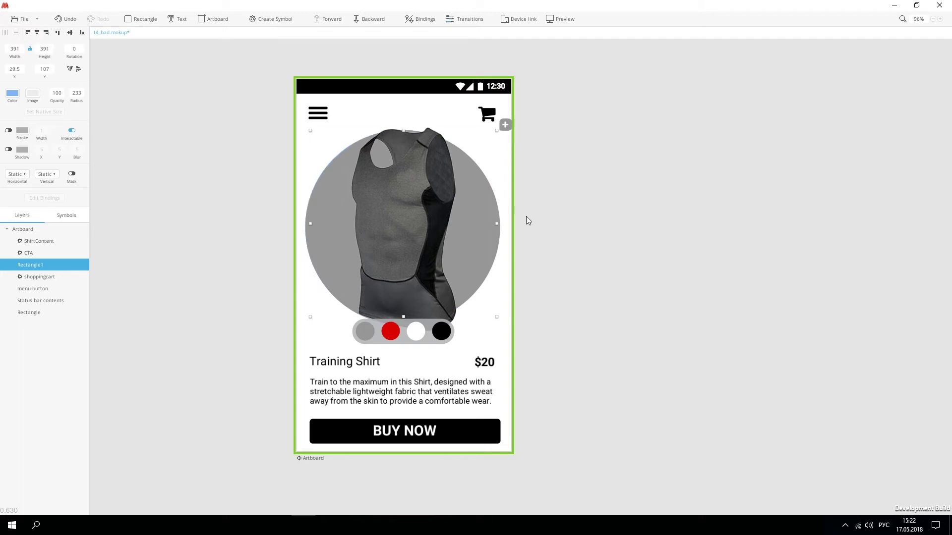
pyautogui.click(13, 94)
pyautogui.click(40, 267)
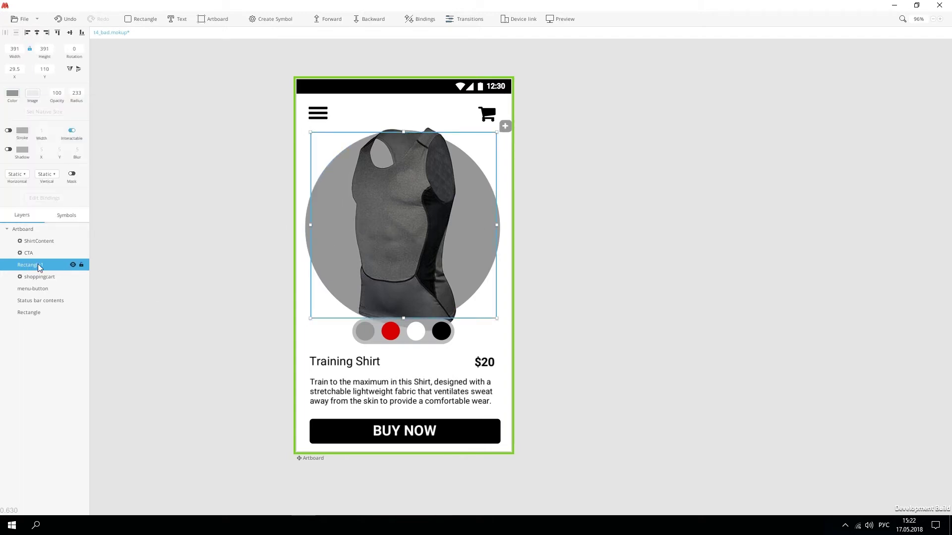
# Step: Bring the new circle above ShirtContent and place a duplicate shrunk to 35 × 35 over the shopping cart
pyautogui.moveTo(39, 265); pyautogui.dragTo(36, 240)
pyautogui.hotkey('ctrl', 'd')
pyautogui.moveTo(497, 131)
pyautogui.mouseDown()
pyautogui.moveTo(423, 222)
pyautogui.moveTo(493, 121)
pyautogui.mouseUp()
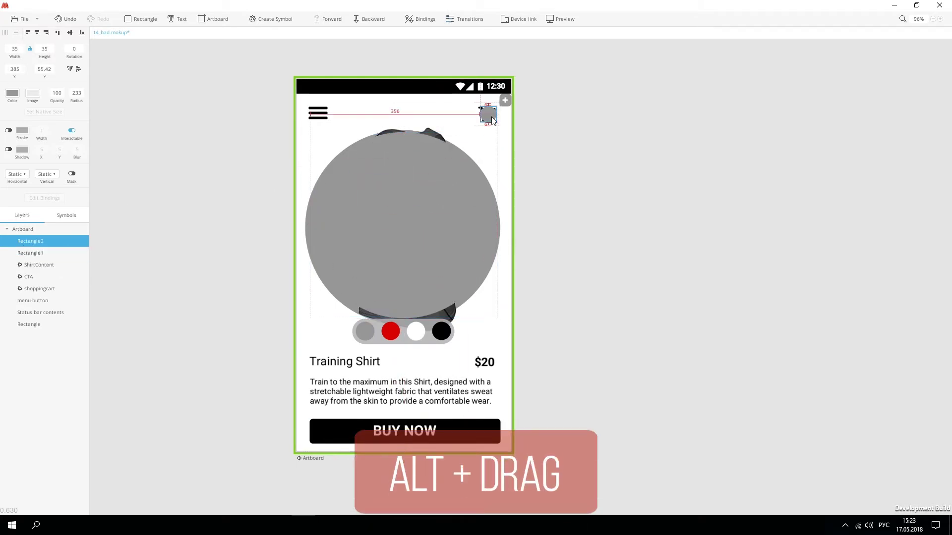
# Step: Create a symbol named Animation from the large and small grey circles
pyautogui.keyDown('shift'); pyautogui.click(466, 179); pyautogui.keyUp('shift')
pyautogui.press('s')
pyautogui.hotkey('alt', 'shift')
pyautogui.write('Animatio')
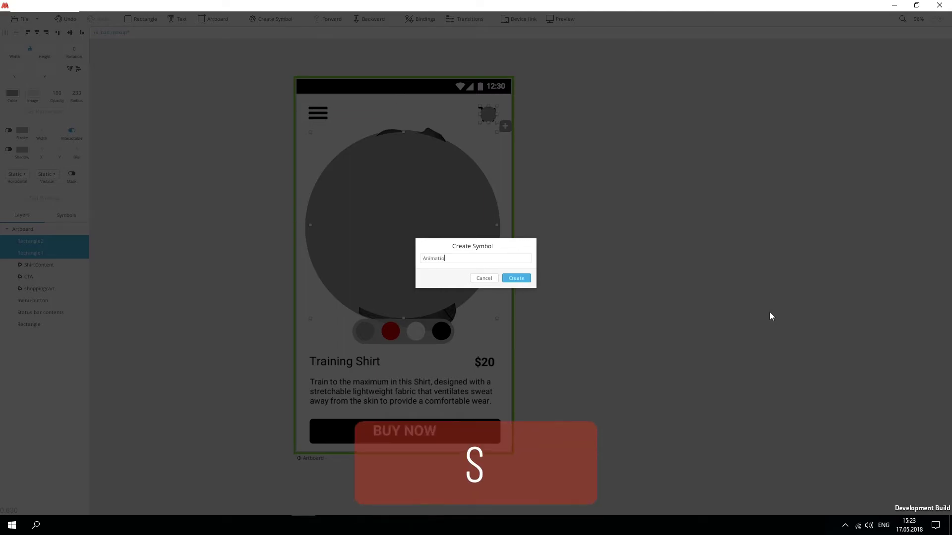
pyautogui.write('n')
pyautogui.press('Return')
# Step: Open the Animation symbol and rename the small circle as dummy
pyautogui.doubleClick(449, 210)
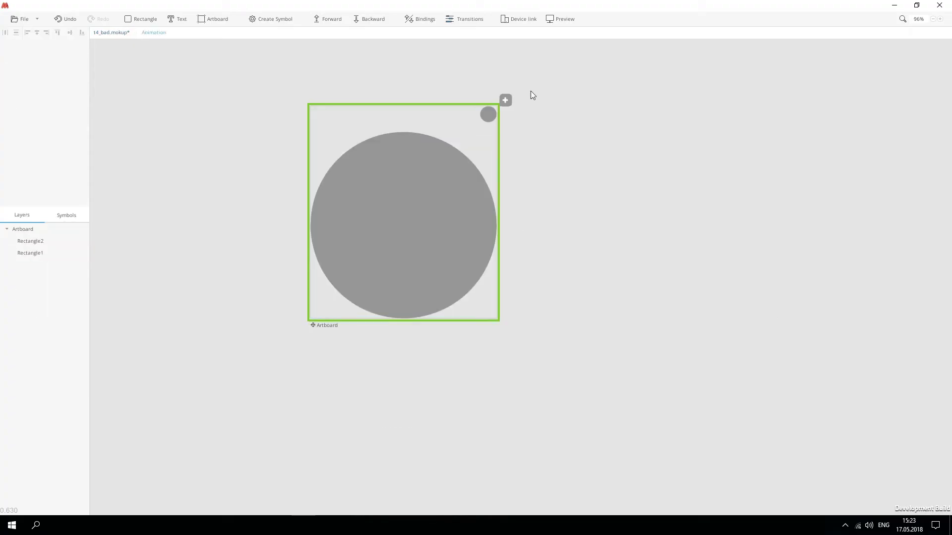
pyautogui.click(488, 114)
pyautogui.write('domm')
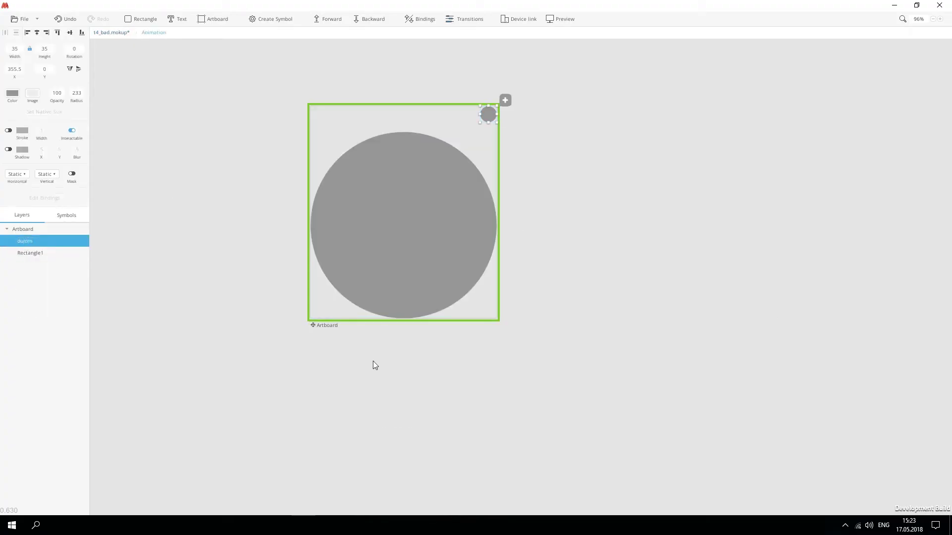
pyautogui.write('y')
pyautogui.press('Return')
# Step: Duplicate the Animation symbol's artboard beside the original
pyautogui.click(319, 326)
pyautogui.hotkey('ctrl', 'd')
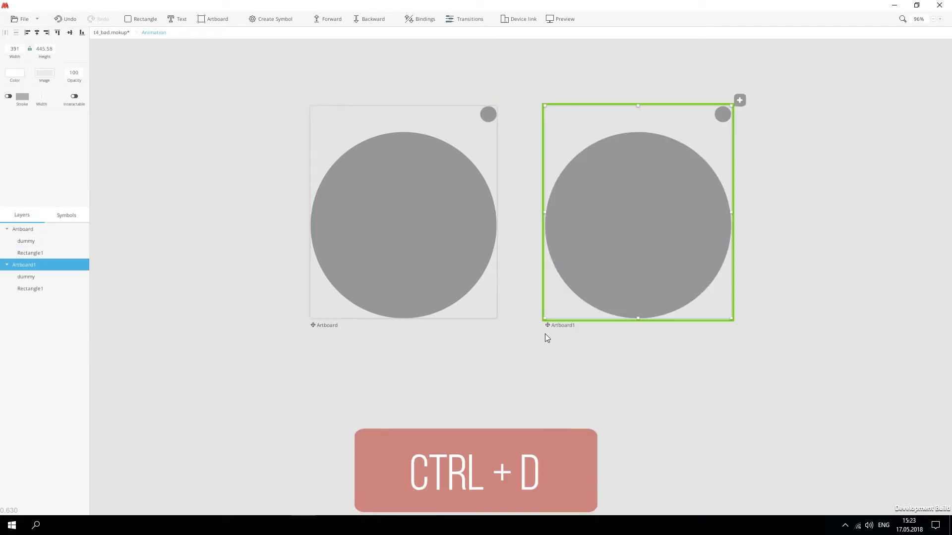
pyautogui.moveTo(604, 387); pyautogui.dragTo(477, 438)
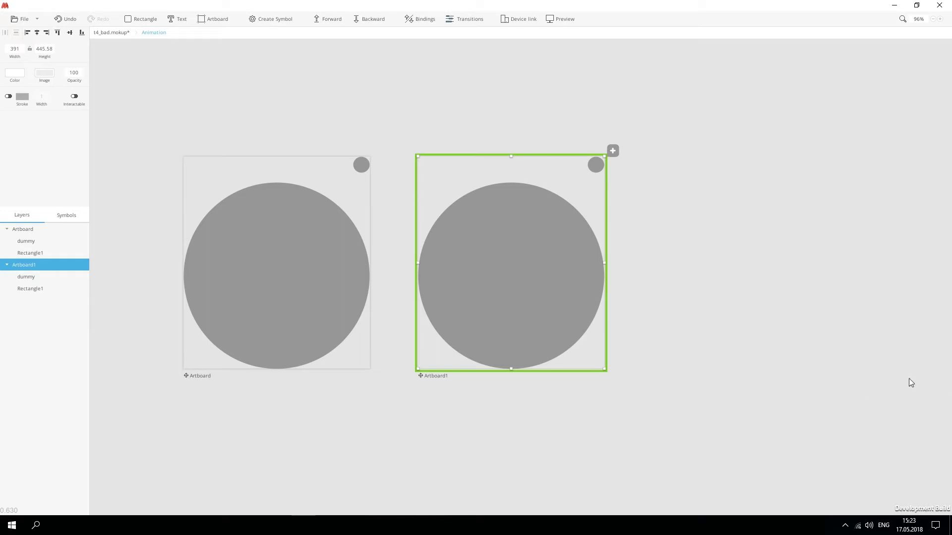
# Step: Shrink the large circle on Artboard1 to 32 × 32 at the dummy's position and set its opacity to 0
pyautogui.click(601, 356)
pyautogui.moveTo(603, 368); pyautogui.dragTo(596, 169)
pyautogui.click(60, 94)
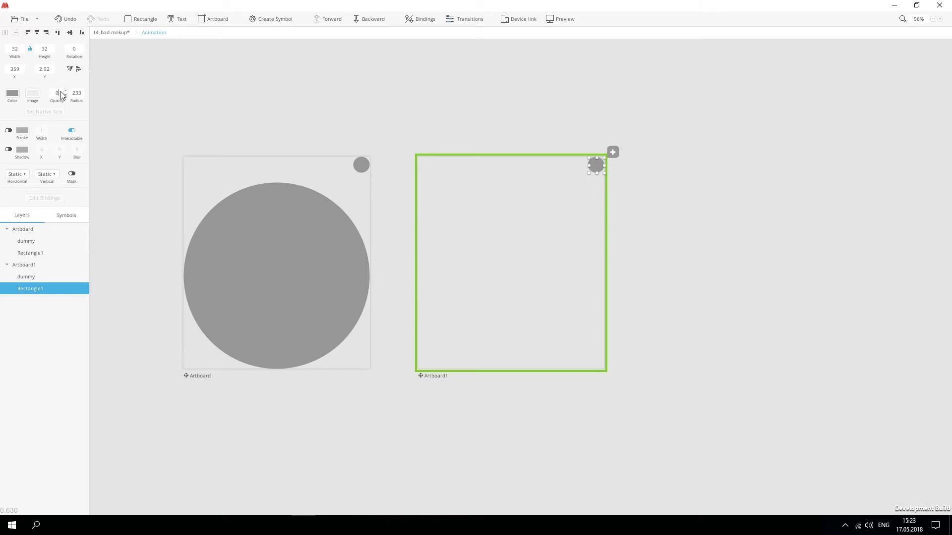
# Step: Delete the dummy circles from both artboards of the Animation symbol
pyautogui.click(31, 275)
pyautogui.keyDown('ctrl'); pyautogui.click(31, 242); pyautogui.keyUp('ctrl')
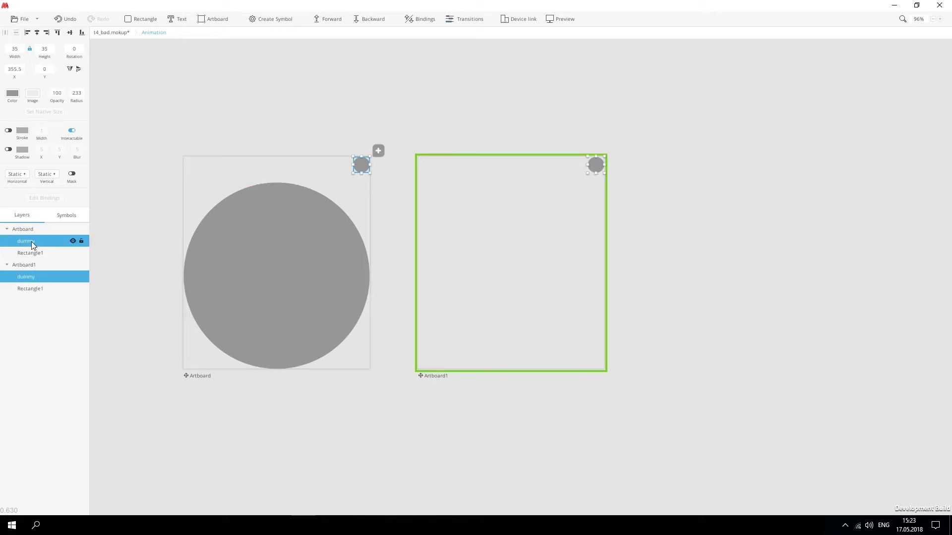
pyautogui.press('Delete')
pyautogui.moveTo(424, 298); pyautogui.dragTo(460, 302)
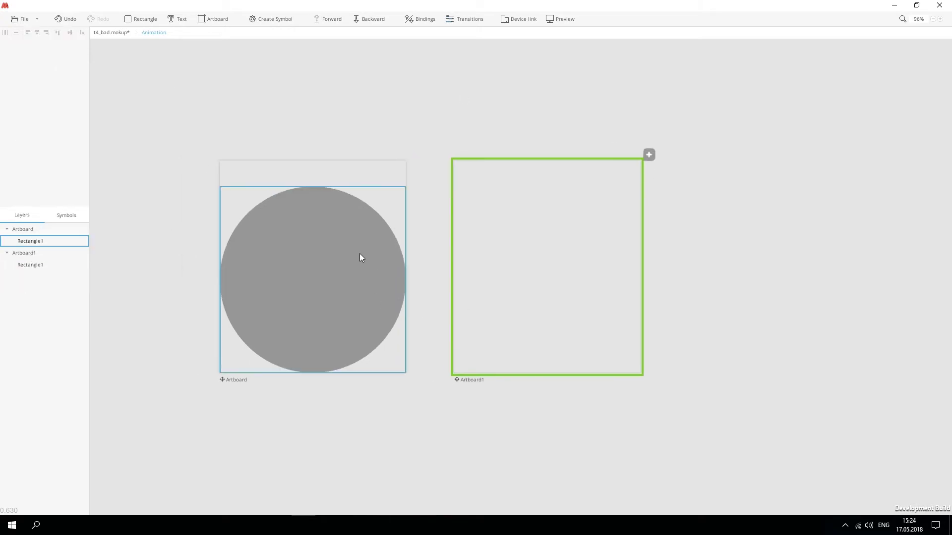
# Step: Link Artboard1 back to Artboard with a transition
pyautogui.click(23, 254)
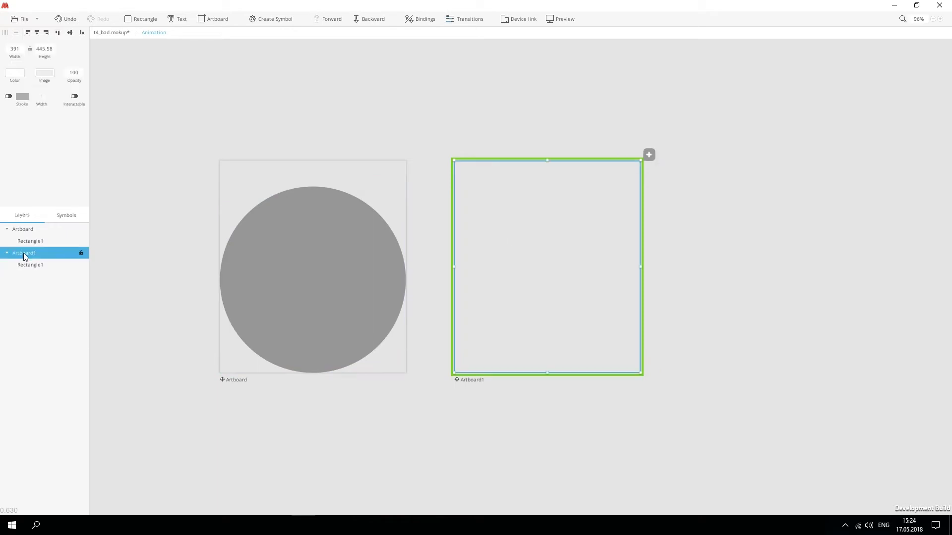
pyautogui.click(650, 155)
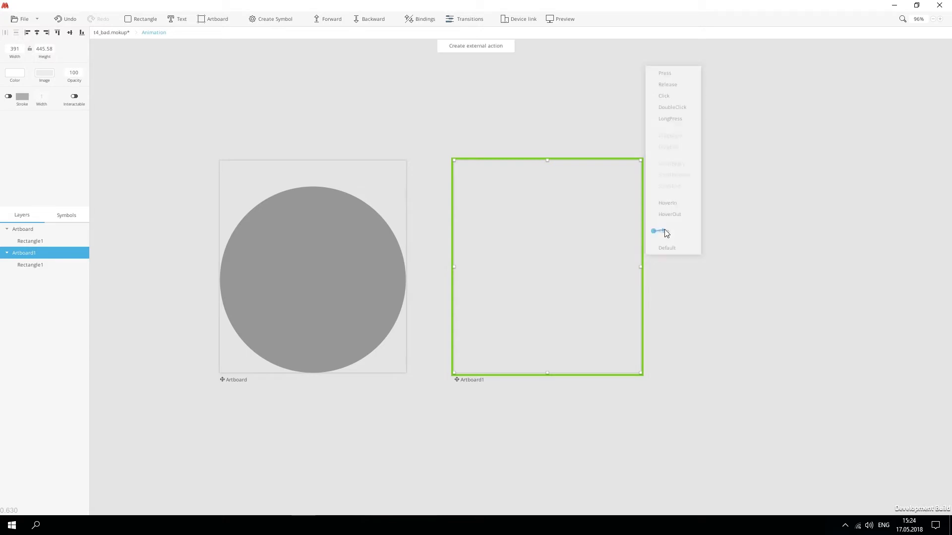
pyautogui.moveTo(663, 231); pyautogui.dragTo(382, 353)
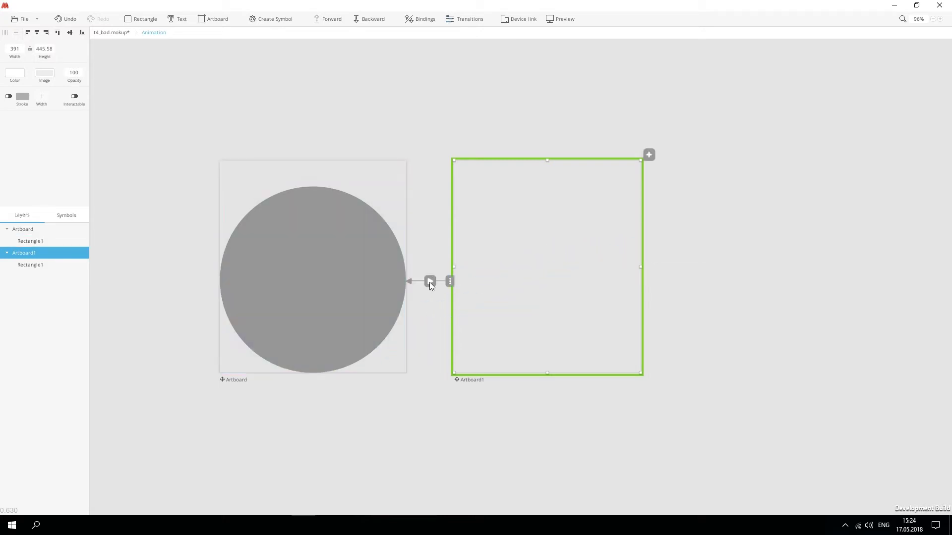
# Step: Reduce the Artboard1-to-Artboard transition to zero duration for Rectangle1's opacity, width, height, X and Y
pyautogui.click(430, 281)
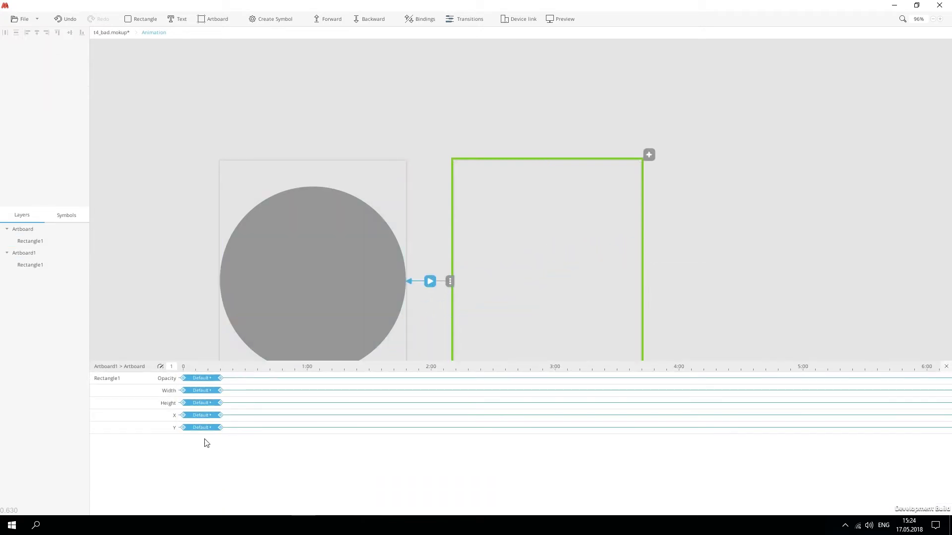
pyautogui.moveTo(177, 374); pyautogui.dragTo(167, 377)
pyautogui.moveTo(220, 391); pyautogui.dragTo(161, 394)
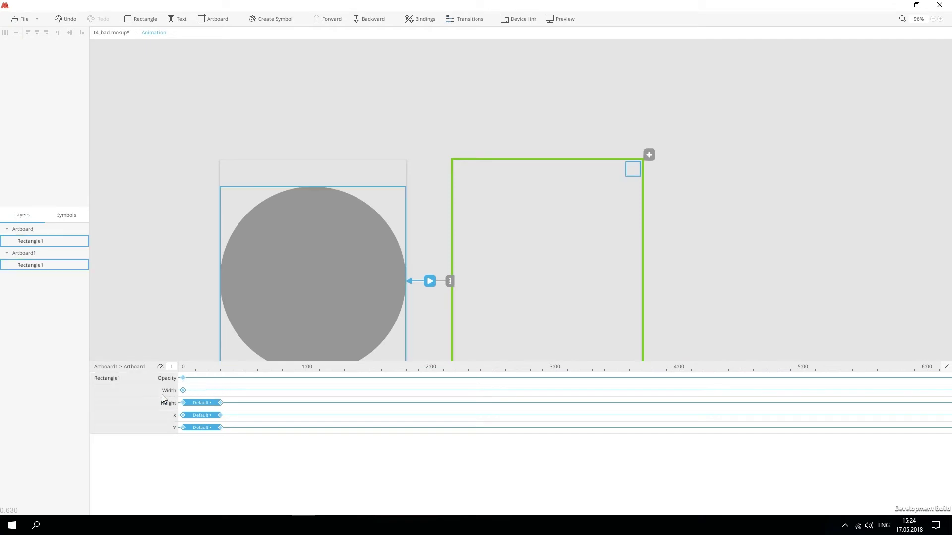
pyautogui.moveTo(221, 403); pyautogui.dragTo(164, 404)
pyautogui.click(190, 416)
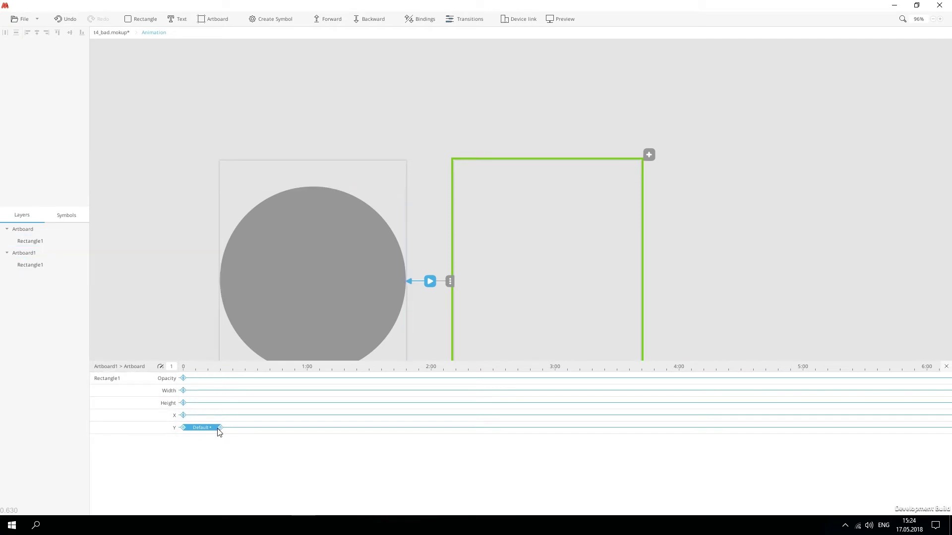
pyautogui.click(219, 428)
pyautogui.moveTo(335, 362); pyautogui.dragTo(327, 427)
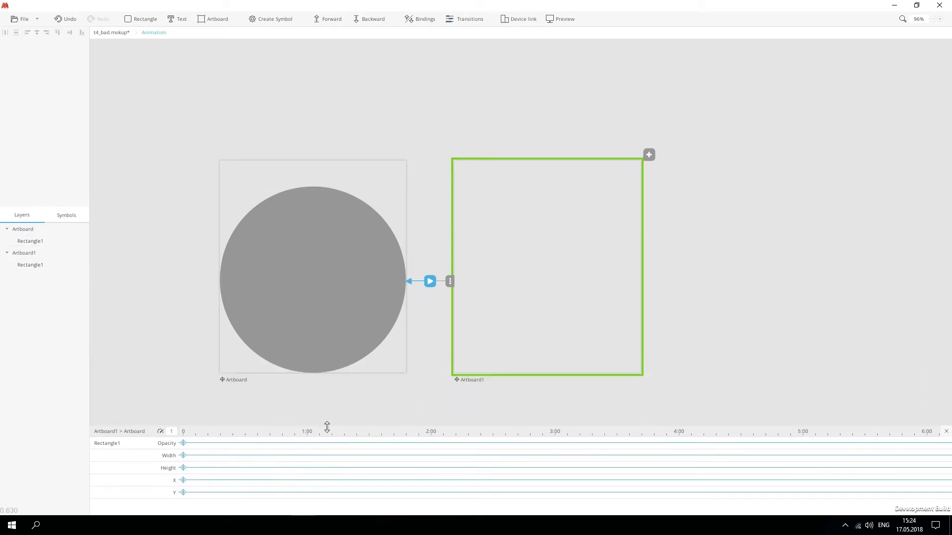
# Step: Return to the product screen and move the Animation layer below shoppingcart in the layer order
pyautogui.moveTo(169, 284); pyautogui.dragTo(183, 254)
pyautogui.doubleClick(182, 254)
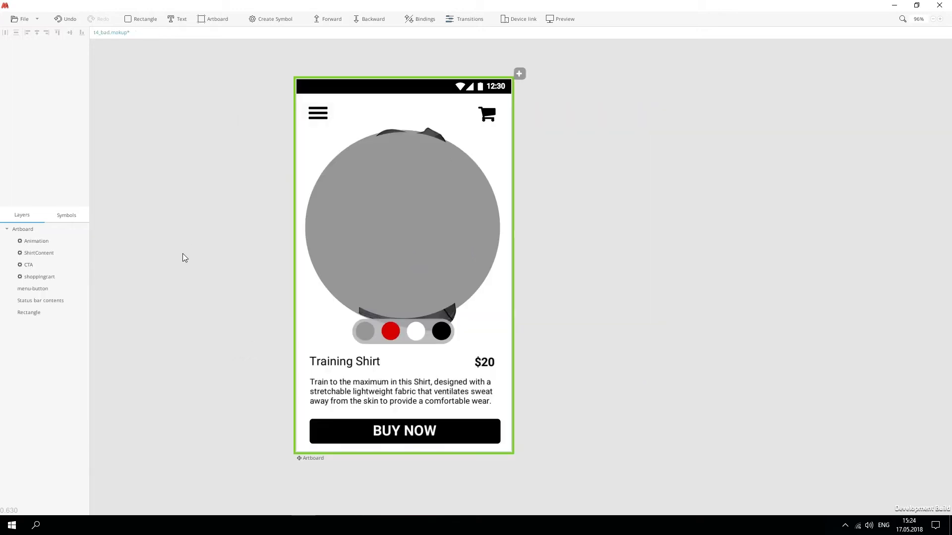
pyautogui.click(371, 224)
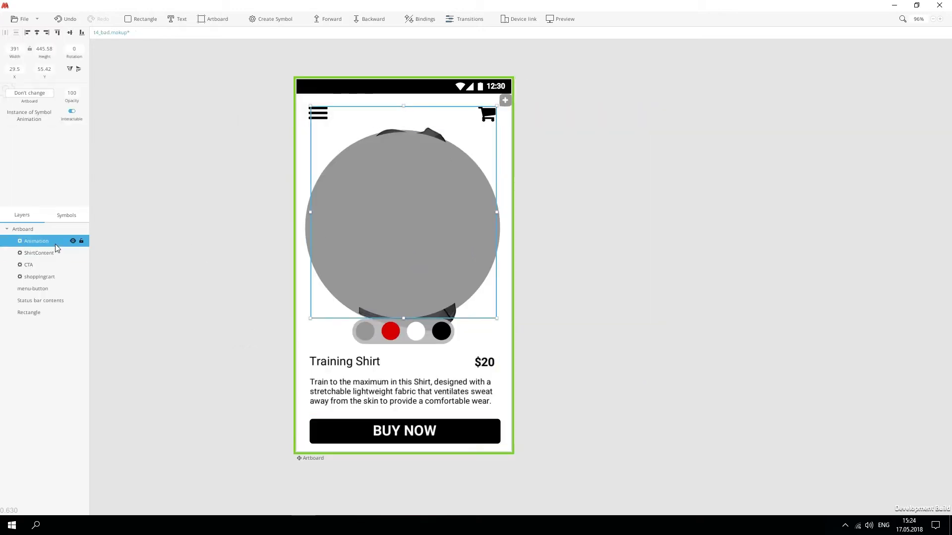
pyautogui.moveTo(55, 243); pyautogui.dragTo(51, 287)
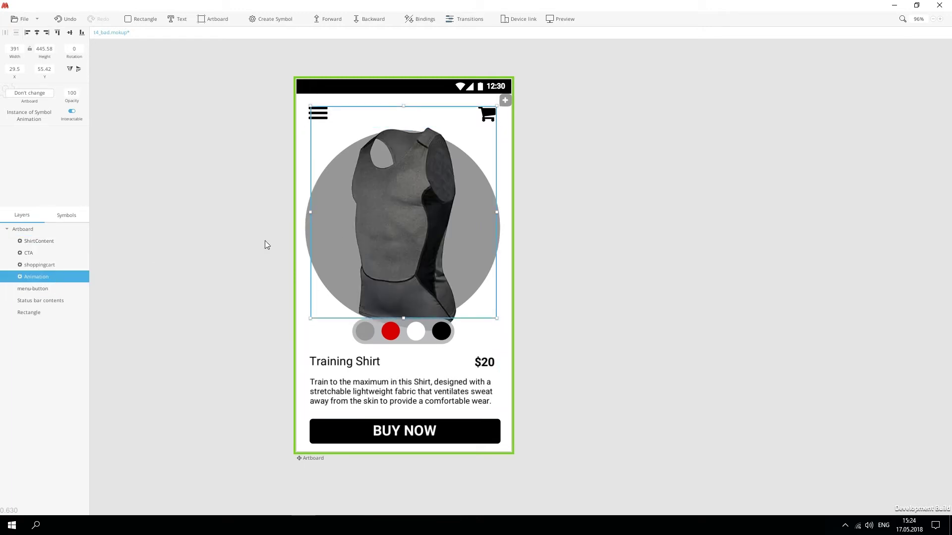
# Step: Open the CTA symbol and create an external action from the Buy Now Clicked artboard
pyautogui.click(40, 241)
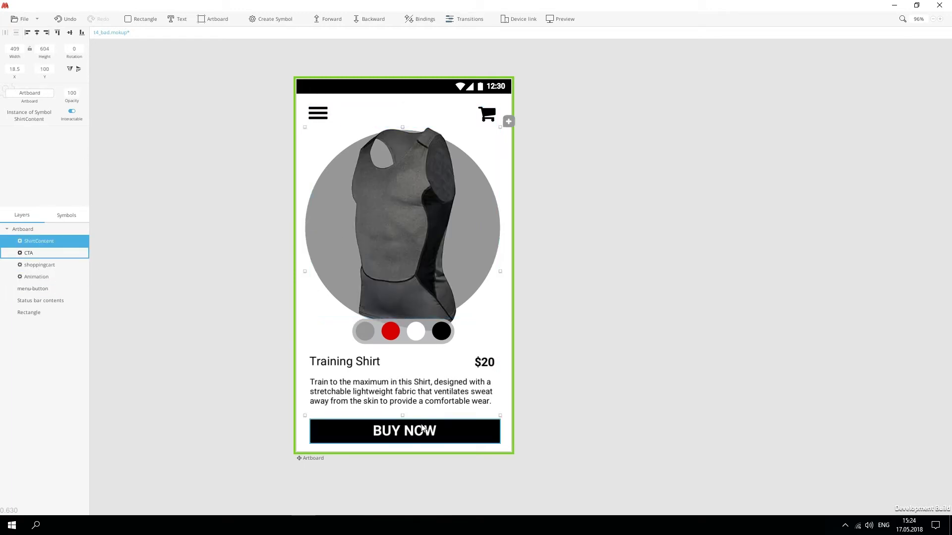
pyautogui.doubleClick(422, 428)
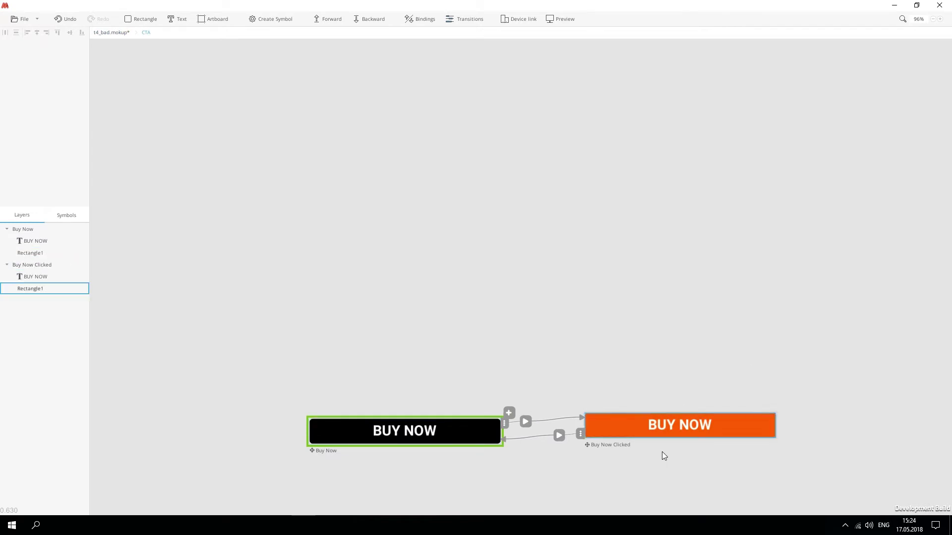
pyautogui.click(629, 444)
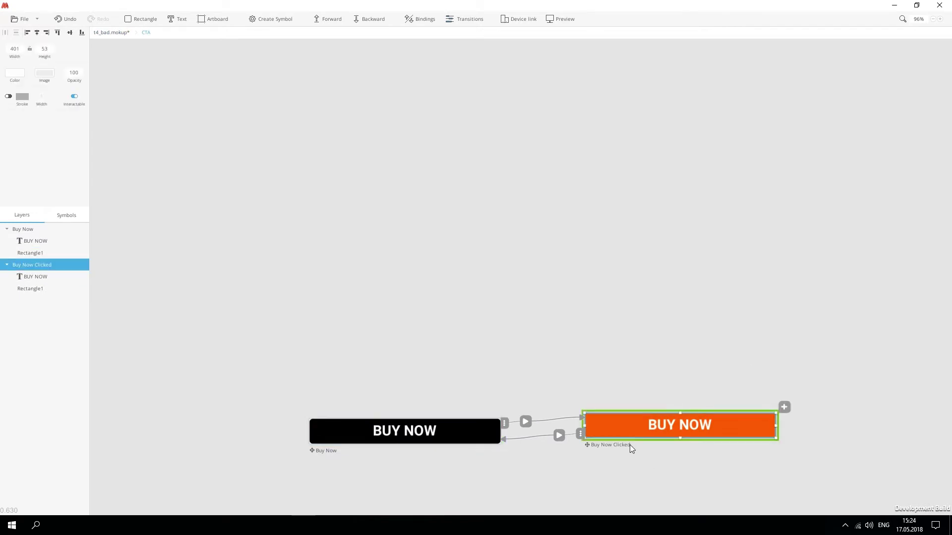
pyautogui.click(784, 407)
pyautogui.moveTo(799, 487); pyautogui.dragTo(453, 43)
pyautogui.moveTo(521, 48); pyautogui.dragTo(463, 49)
pyautogui.scroll(2, 825, 397)
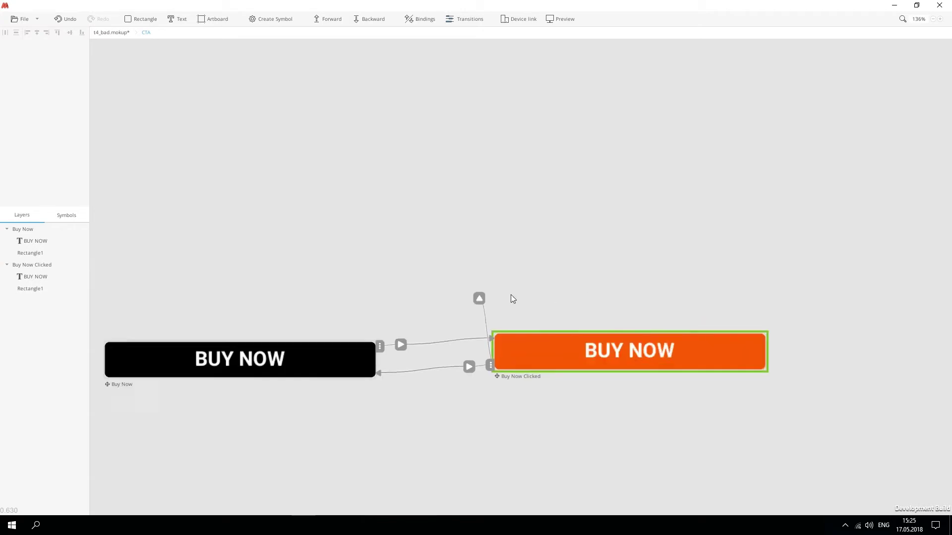
pyautogui.scroll(2, 510, 298)
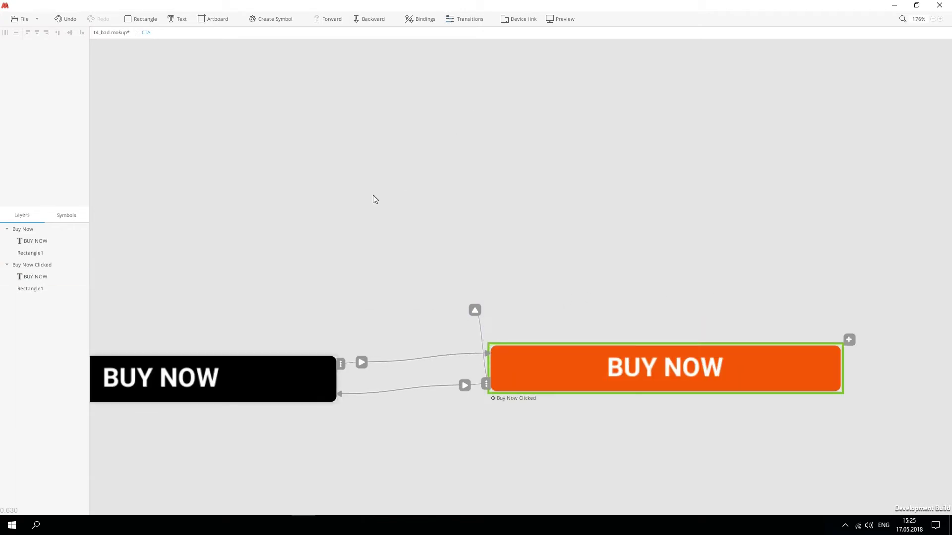
# Step: Return to the product screen and hide the ShirtContent layer to expose the Animation circle
pyautogui.click(114, 34)
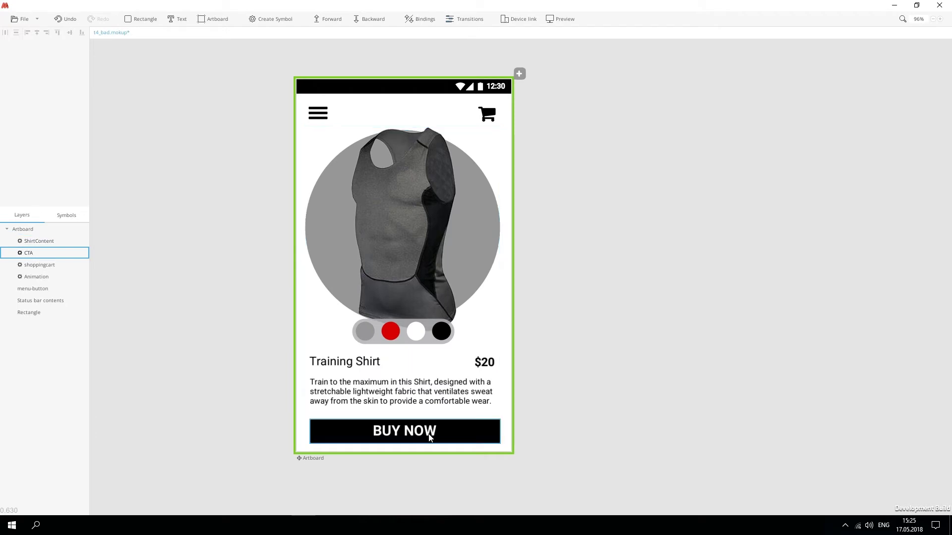
pyautogui.click(402, 216)
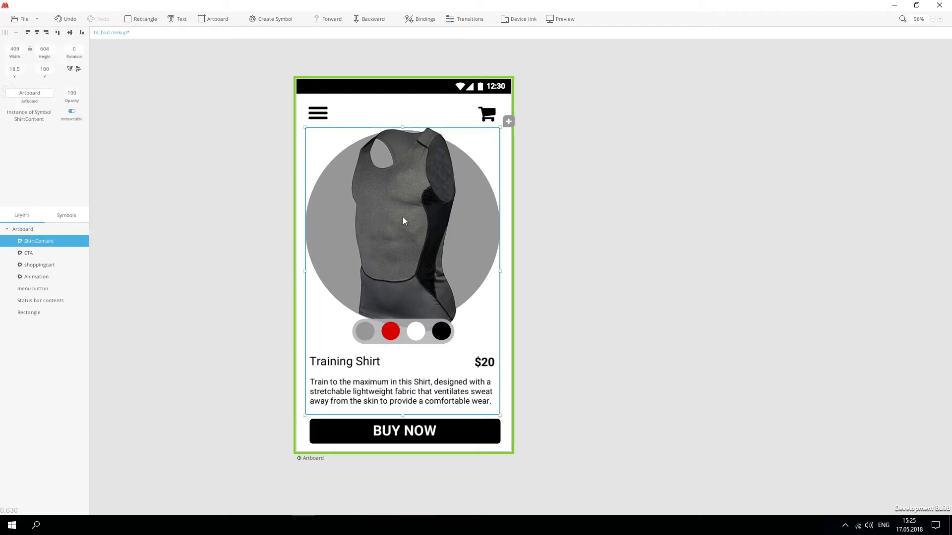
pyautogui.click(73, 241)
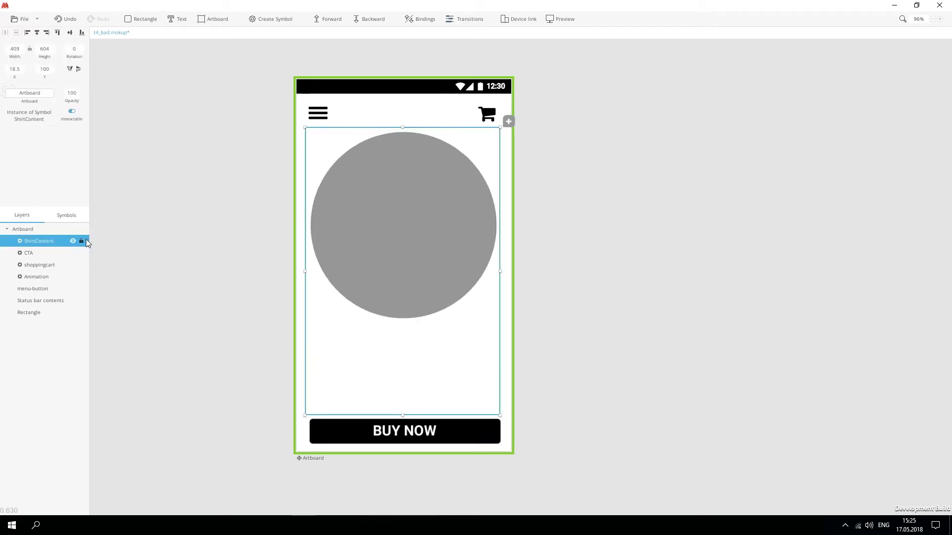
# Step: Link the CTA symbol's Clicked action to Artboard1 of the Animation symbol
pyautogui.click(430, 442)
pyautogui.click(509, 416)
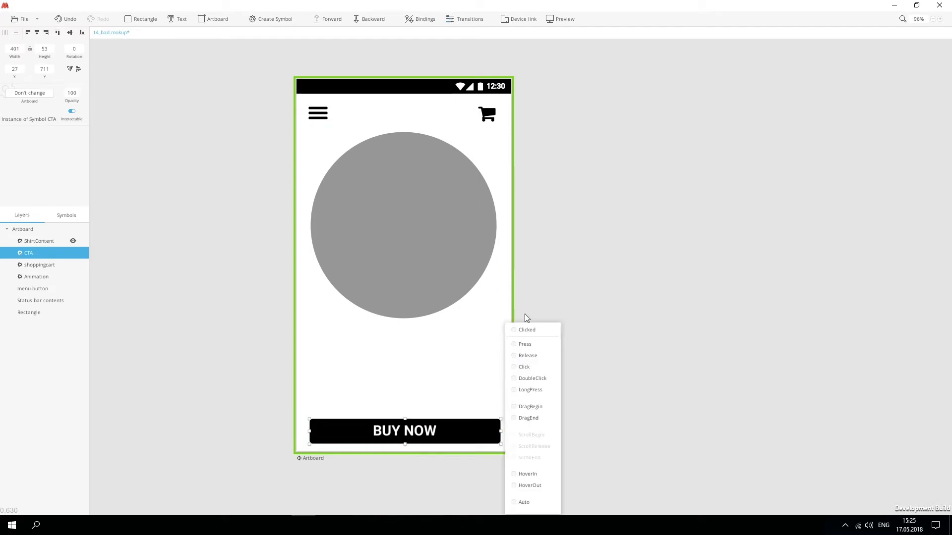
pyautogui.moveTo(533, 331); pyautogui.dragTo(397, 245)
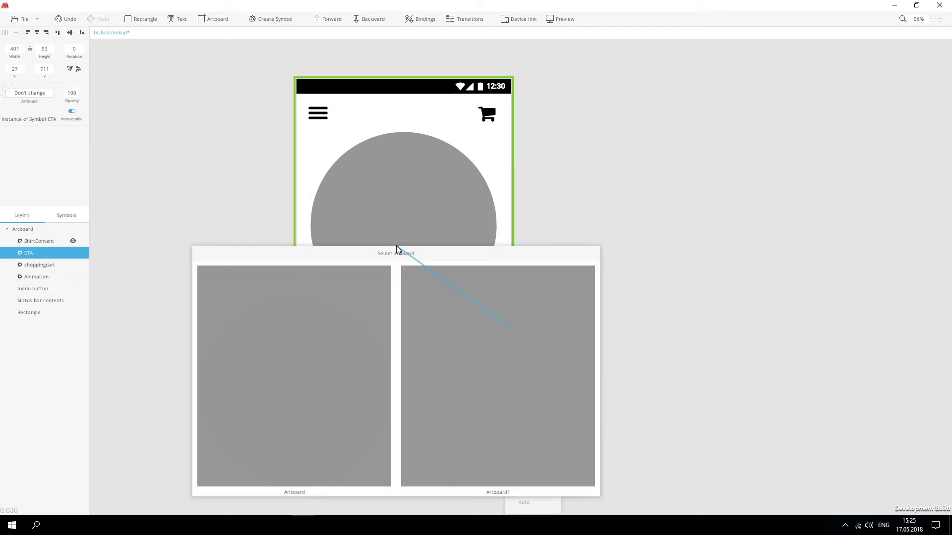
pyautogui.click(479, 334)
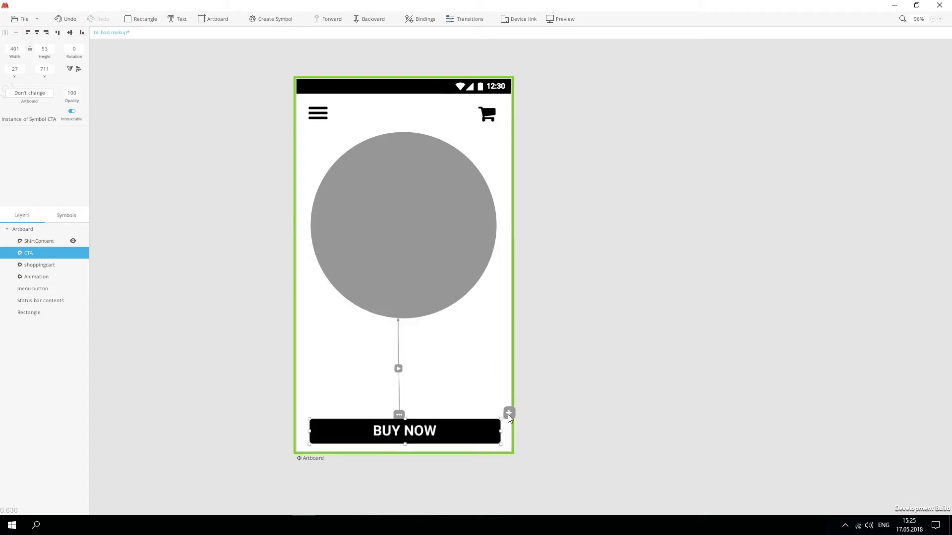
# Step: Link the CTA symbol's Clicked action to Artboard1 of the shoppingcart symbol and check the CTA-to-Animation link
pyautogui.click(510, 414)
pyautogui.moveTo(533, 332); pyautogui.dragTo(534, 335)
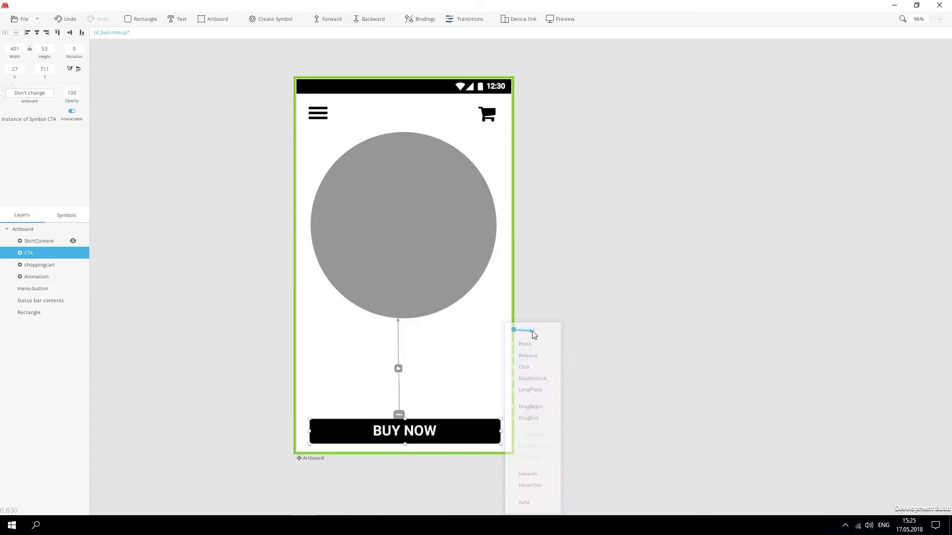
pyautogui.moveTo(479, 233); pyautogui.dragTo(485, 106)
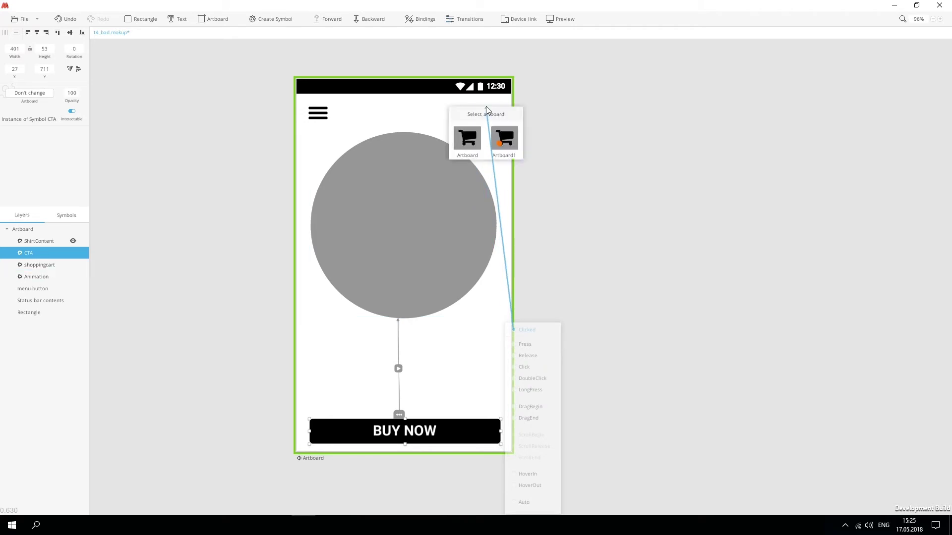
pyautogui.click(507, 140)
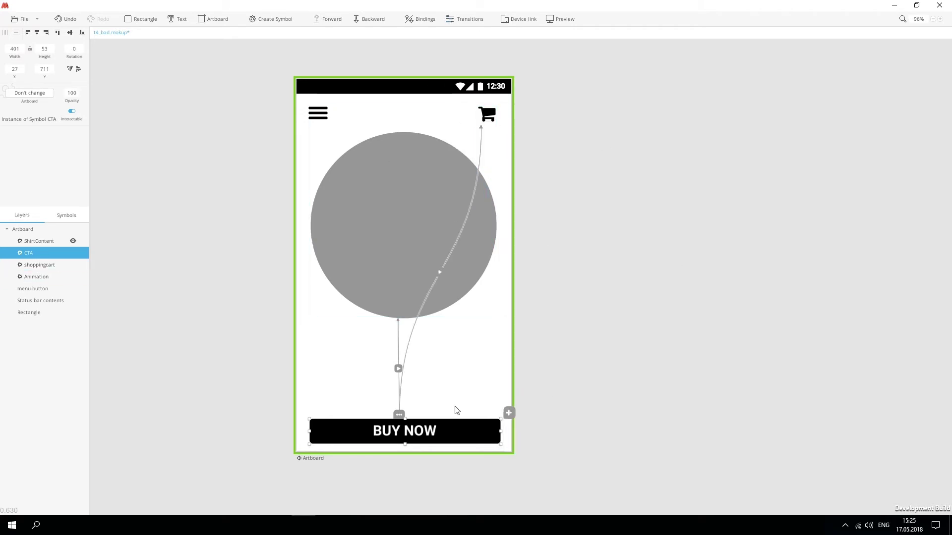
pyautogui.click(398, 369)
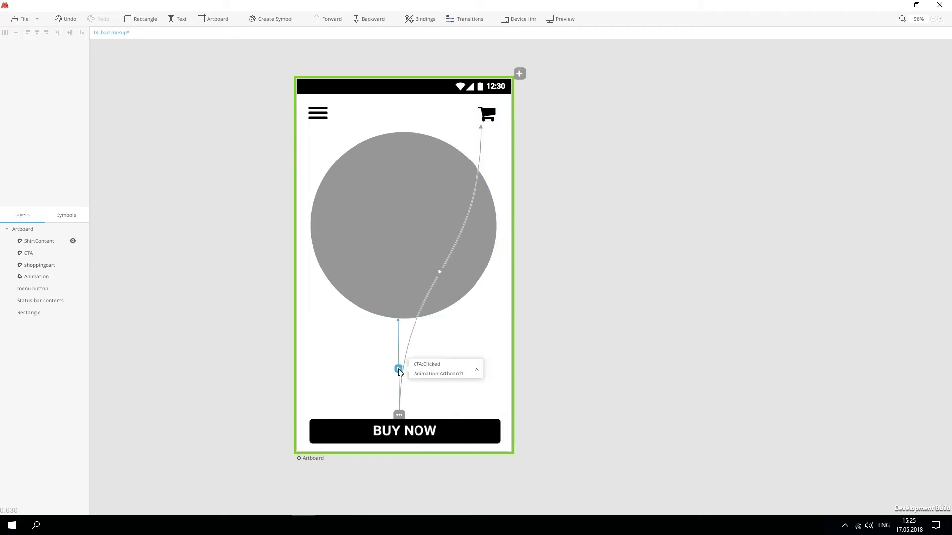
# Step: Make the ShirtContent layer visible again on the product screen
pyautogui.click(55, 241)
pyautogui.click(73, 241)
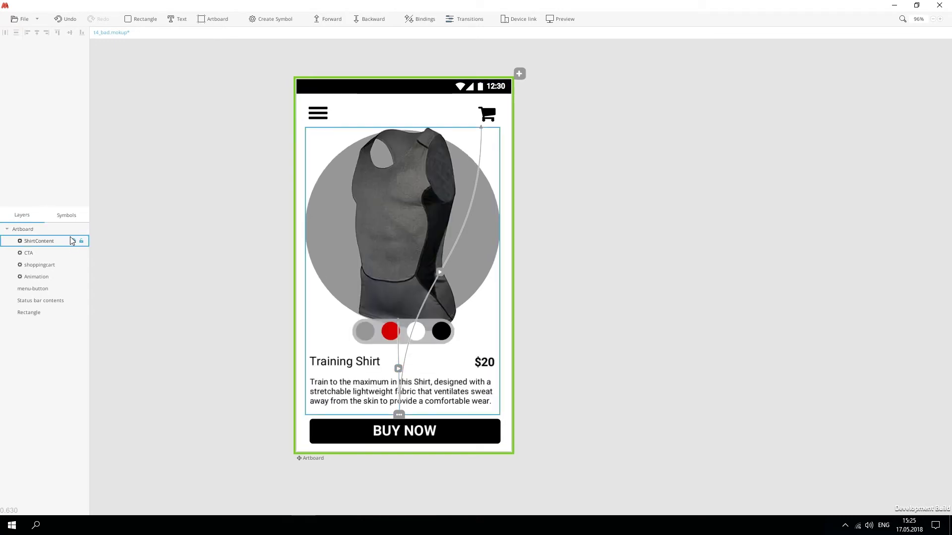
pyautogui.press('Escape')
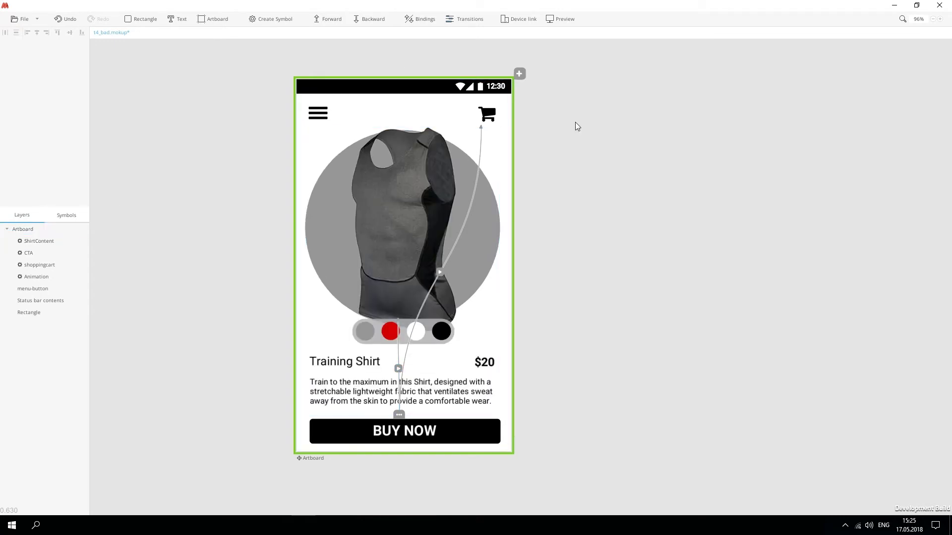
# Step: Preview the prototype and test the red, grey and white colour swatches and the BUY NOW button
pyautogui.click(565, 20)
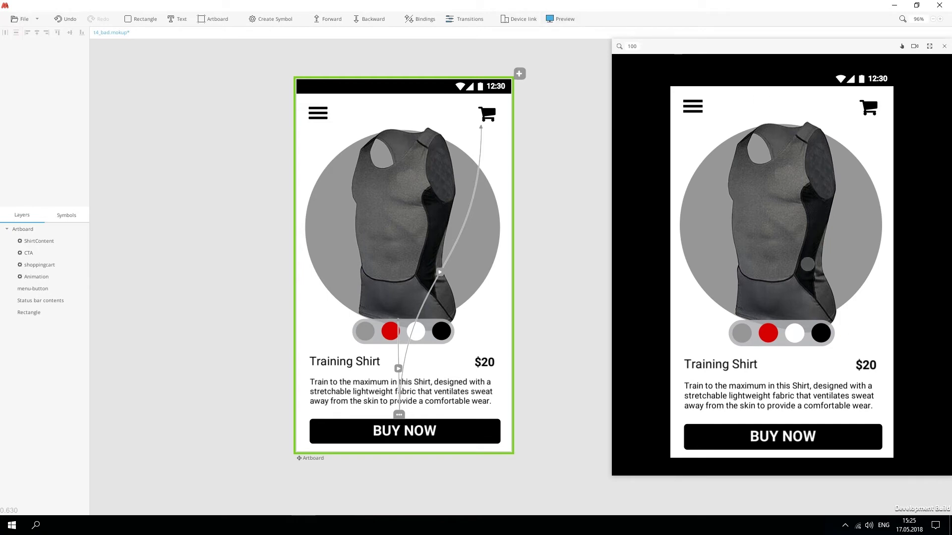
pyautogui.click(769, 332)
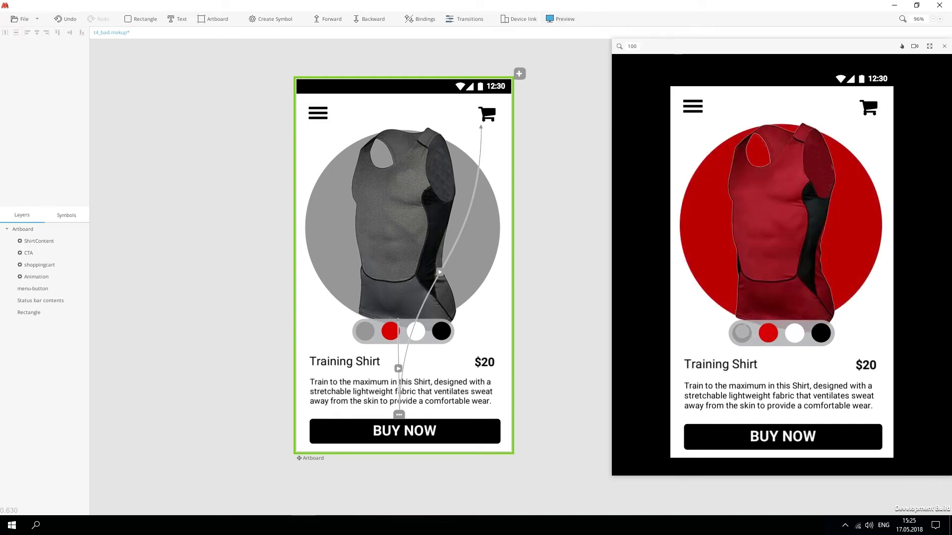
pyautogui.click(742, 333)
pyautogui.click(794, 333)
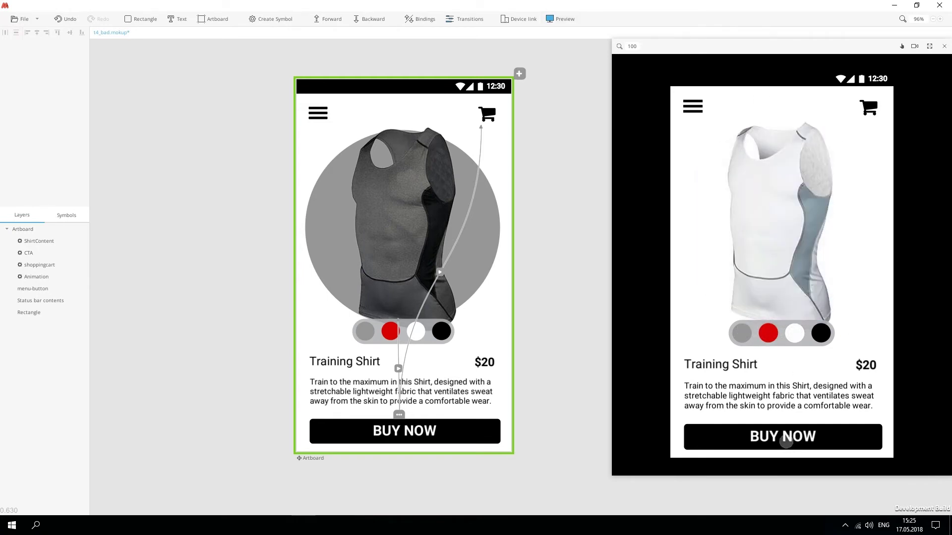
pyautogui.click(786, 439)
pyautogui.click(787, 437)
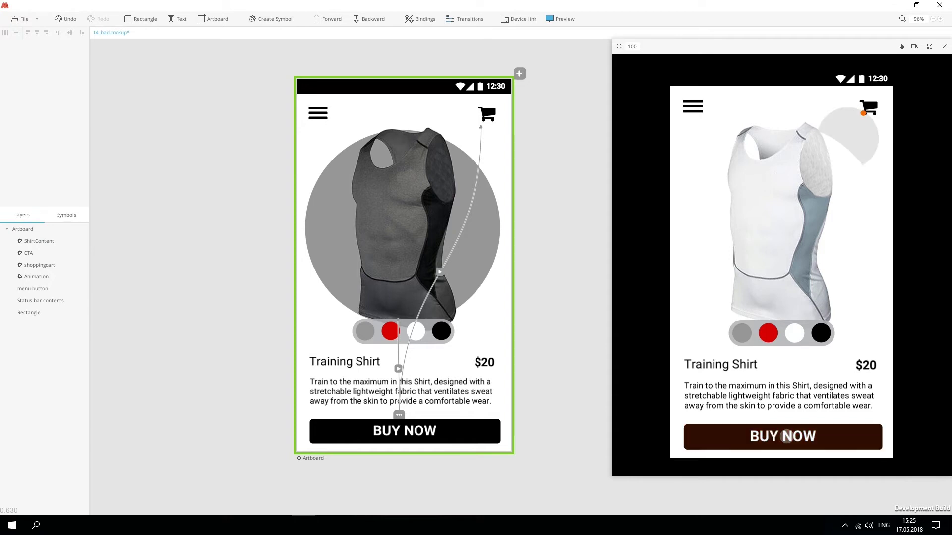
pyautogui.click(787, 437)
pyautogui.click(787, 436)
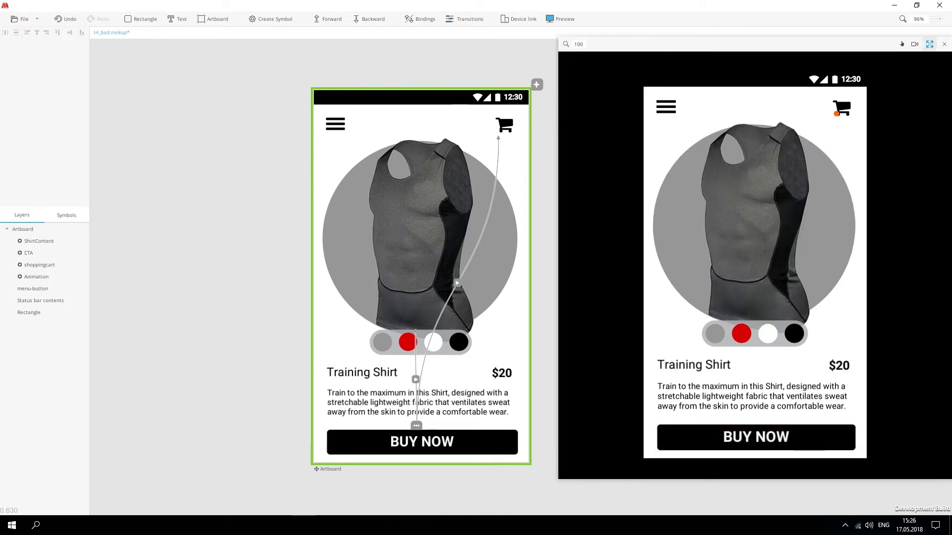
# Step: Test the colour swatches and the BUY NOW button in the full-screen preview
pyautogui.click(929, 45)
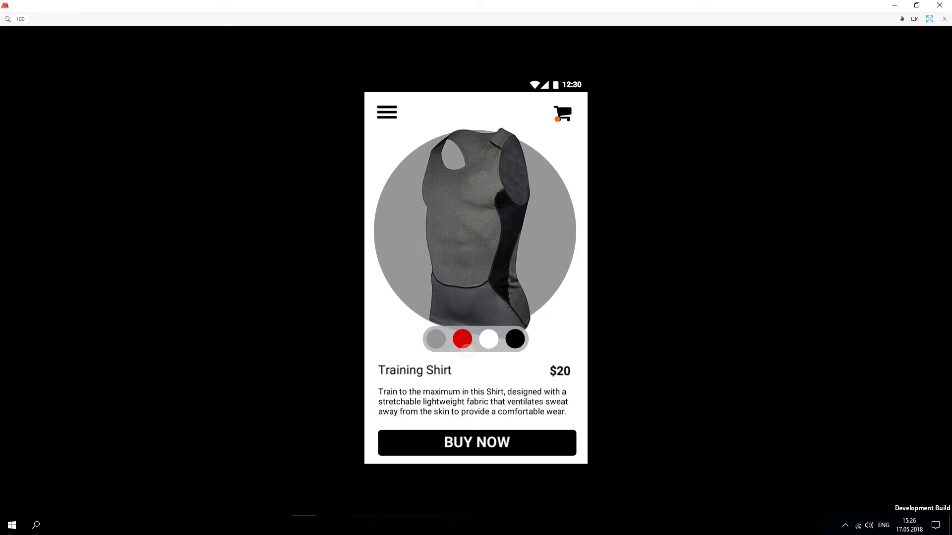
pyautogui.click(462, 339)
pyautogui.click(437, 339)
pyautogui.click(462, 339)
pyautogui.click(488, 339)
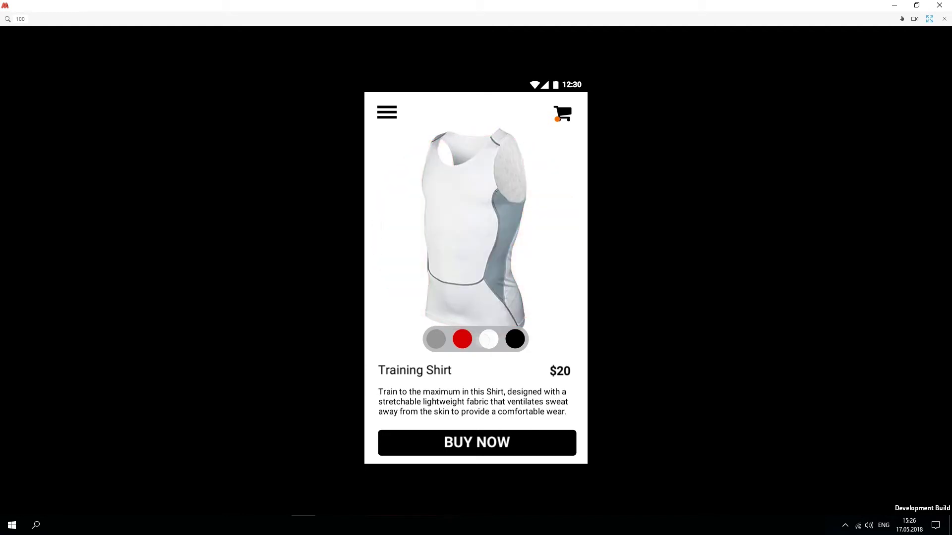
pyautogui.click(461, 339)
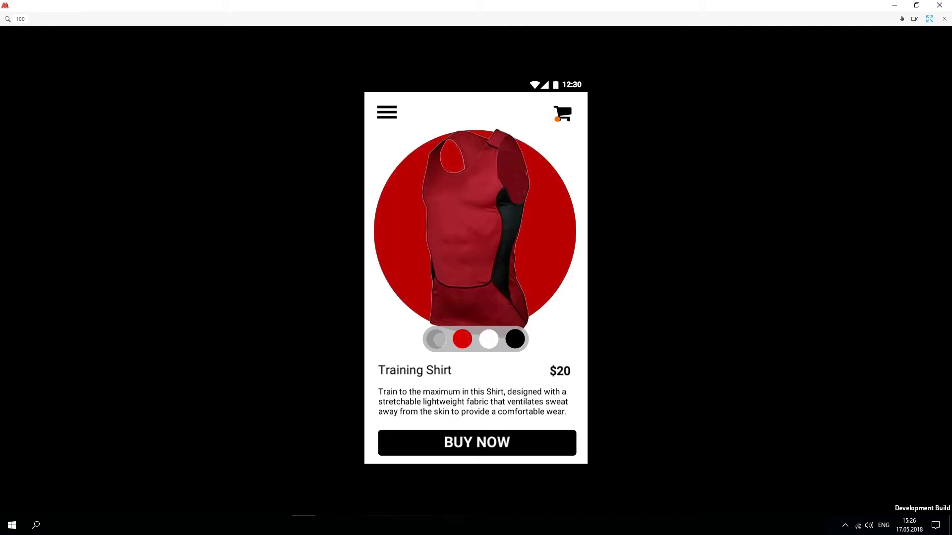
pyautogui.click(436, 339)
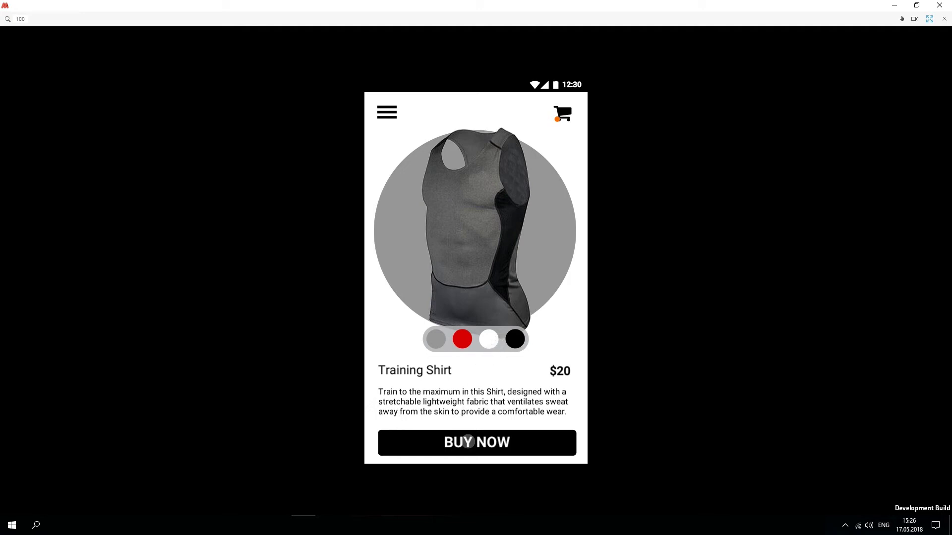
pyautogui.click(468, 441)
# Step: Leave the full-screen preview and narrow the preview pane beside the canvas
pyautogui.click(929, 19)
pyautogui.click(567, 98)
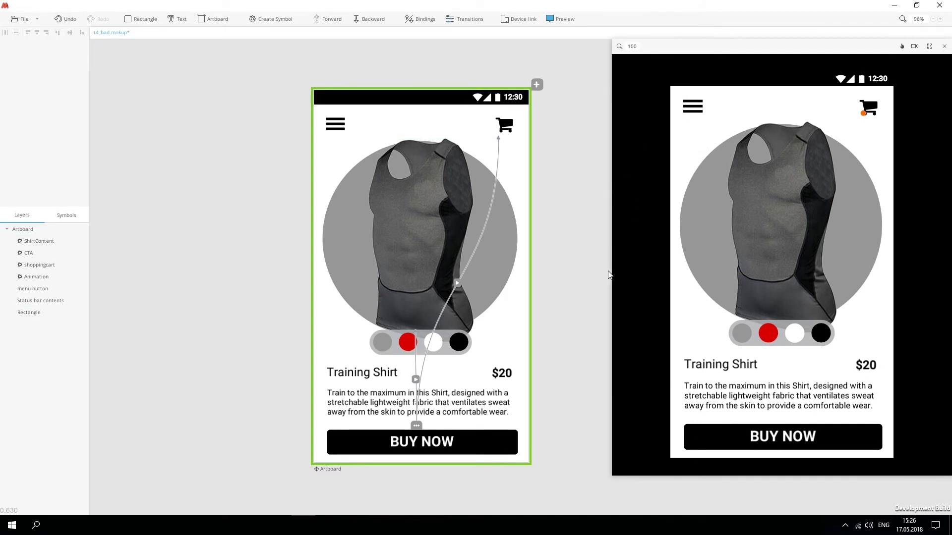
pyautogui.moveTo(612, 272); pyautogui.dragTo(705, 272)
pyautogui.click(492, 241)
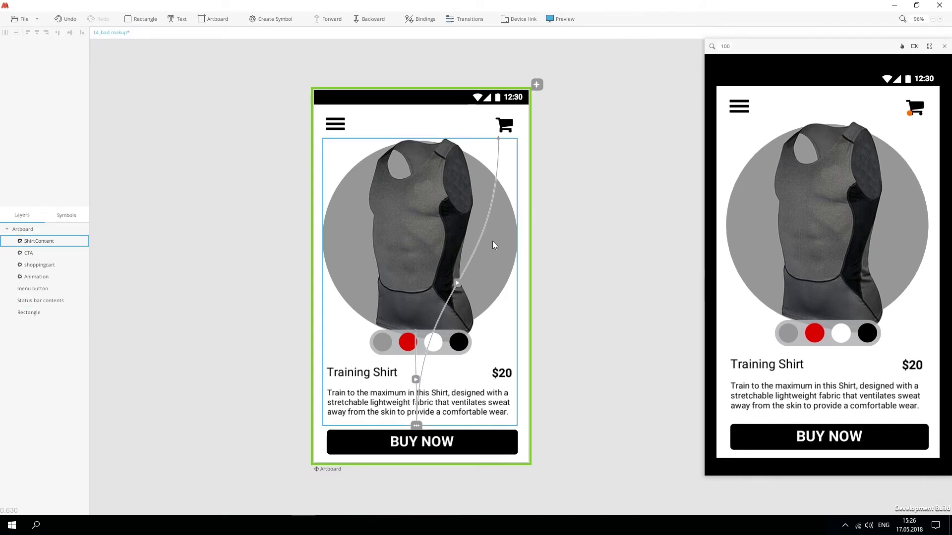
# Step: Open the Animation symbol and link Artboard to Artboard1 with a Default transition
pyautogui.doubleClick(37, 276)
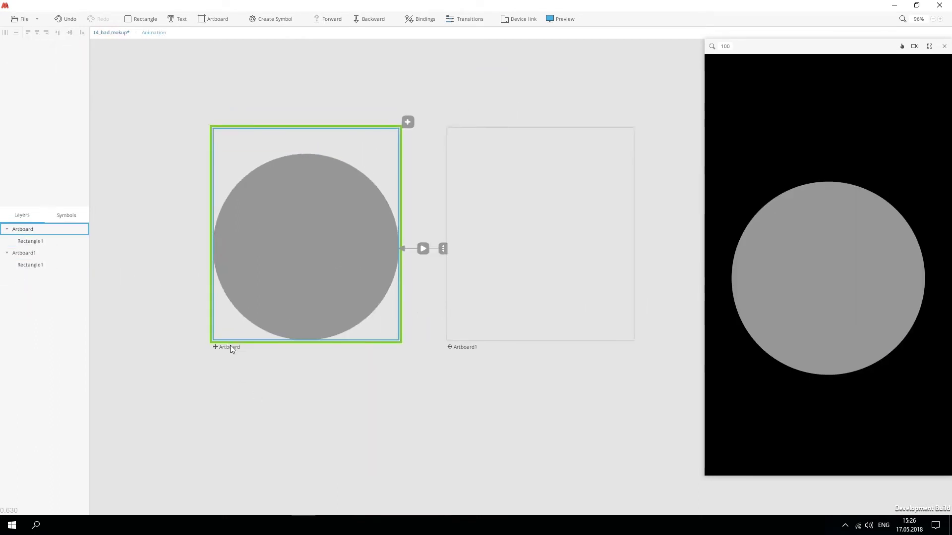
pyautogui.click(228, 346)
pyautogui.click(407, 122)
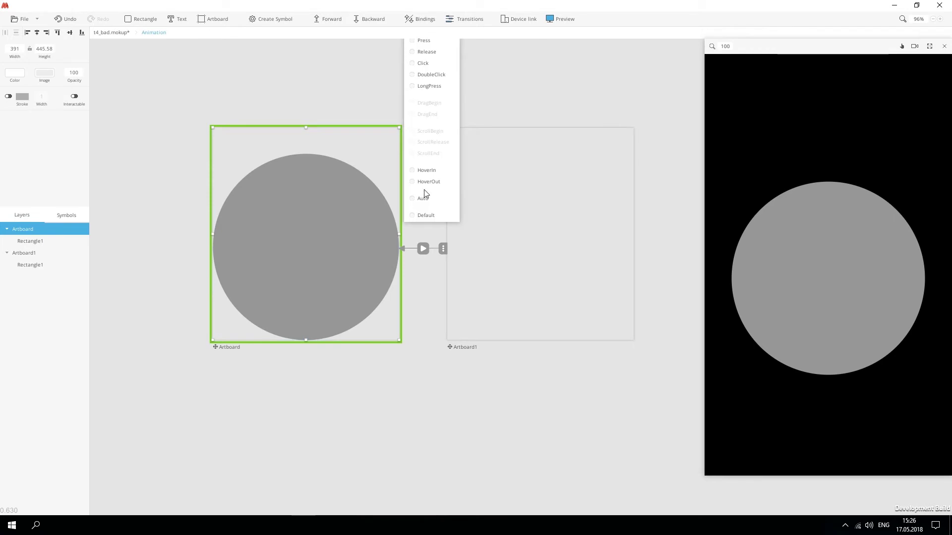
pyautogui.moveTo(420, 220); pyautogui.dragTo(479, 288)
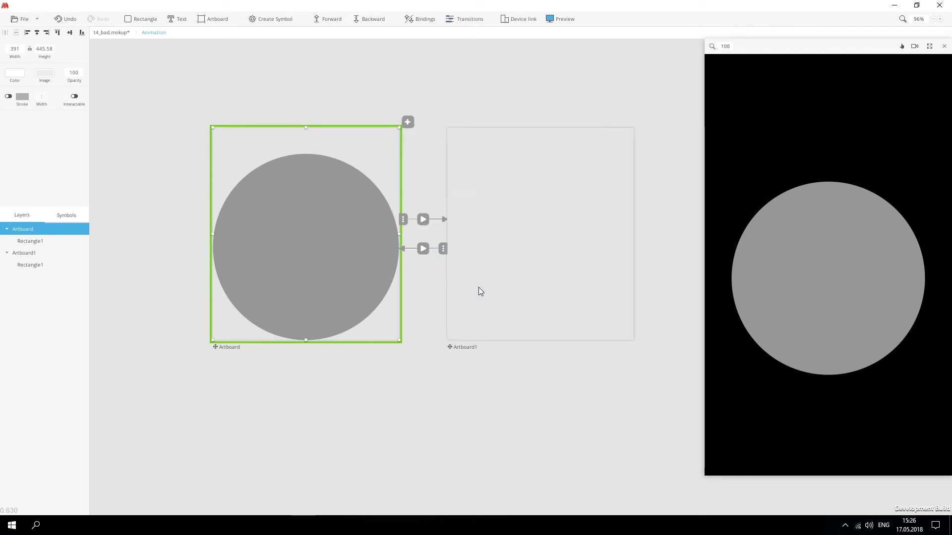
# Step: Extend the Artboard-to-Artboard1 transition to about 0.7 seconds for Rectangle1's width, height, X and Y
pyautogui.click(425, 219)
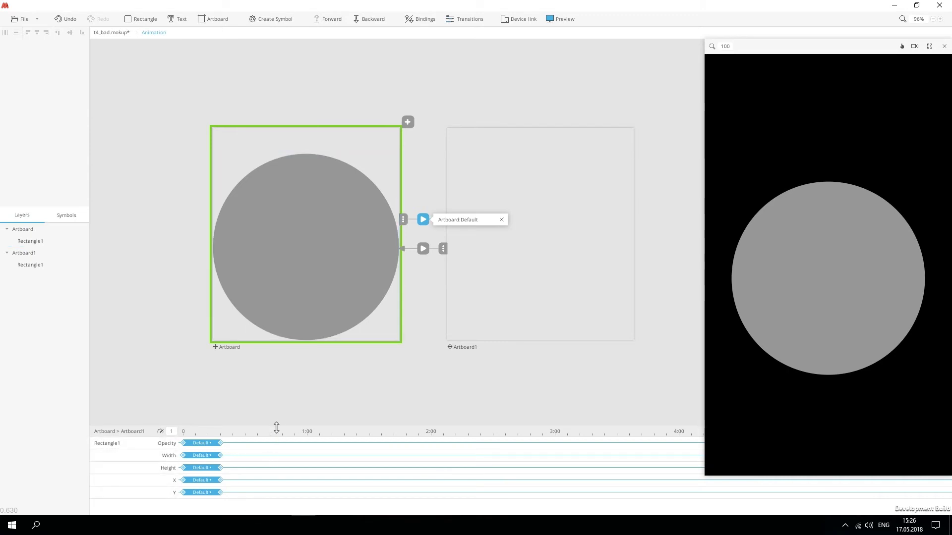
pyautogui.moveTo(277, 428); pyautogui.dragTo(276, 405)
pyautogui.moveTo(222, 470); pyautogui.dragTo(234, 464)
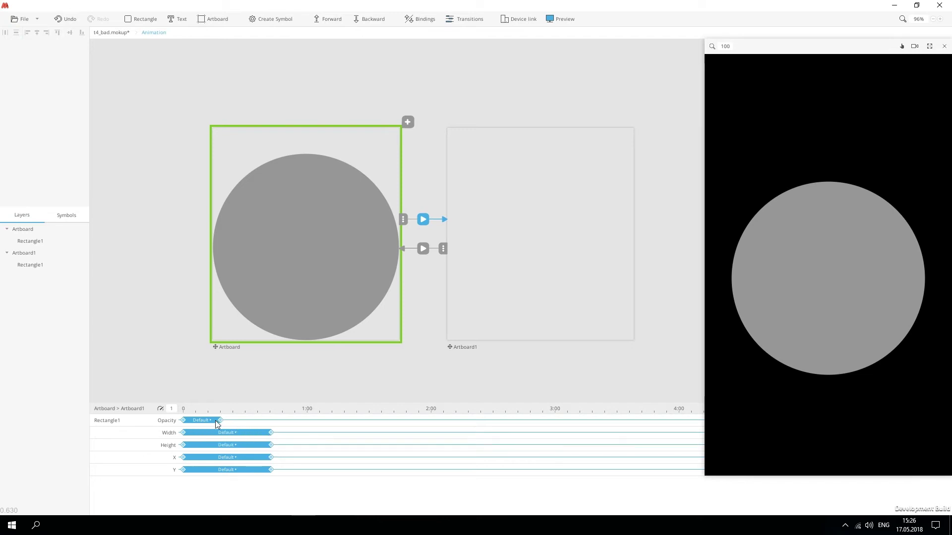
# Step: Set the easing of Rectangle1's width, height, X and Y in the Artboard-to-Artboard1 transition to Ease In-Out
pyautogui.click(230, 433)
pyautogui.press('4')
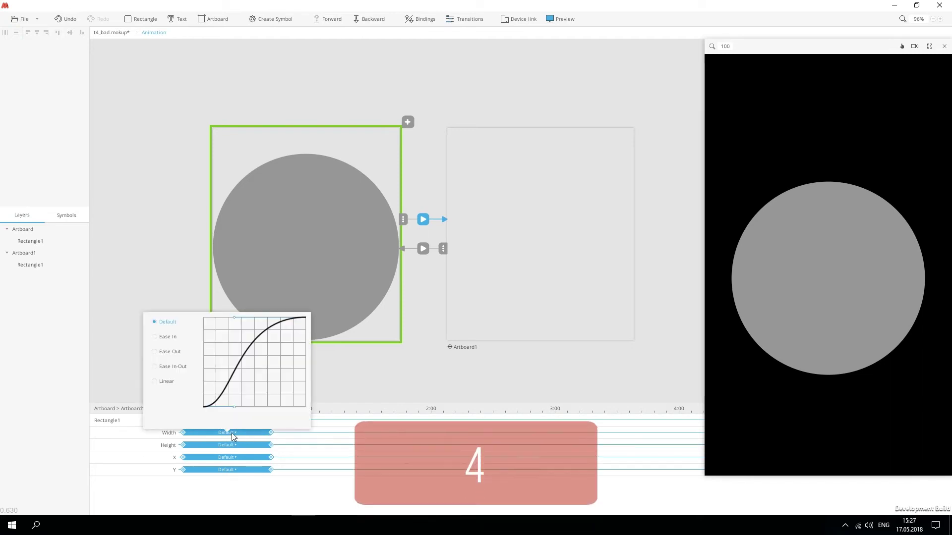
pyautogui.click(226, 445)
pyautogui.click(226, 457)
pyautogui.click(229, 469)
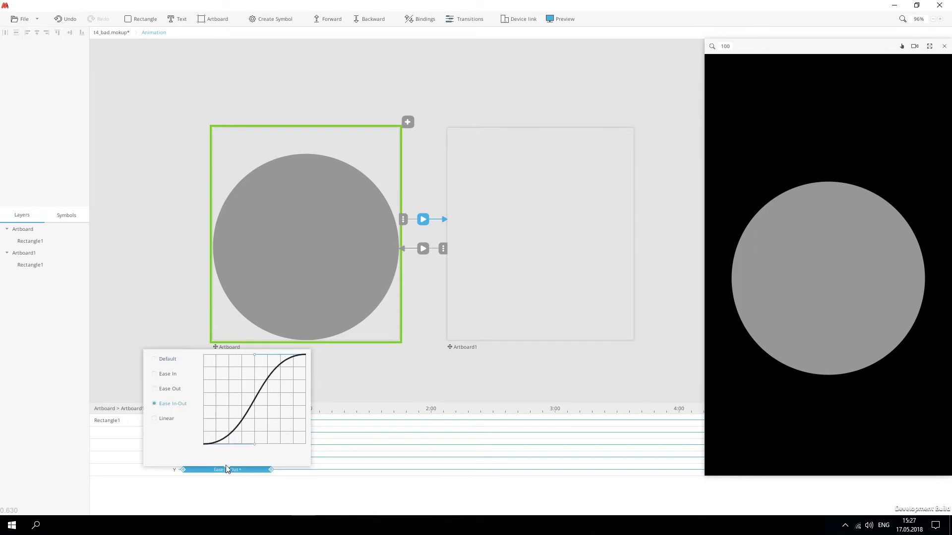
pyautogui.click(327, 509)
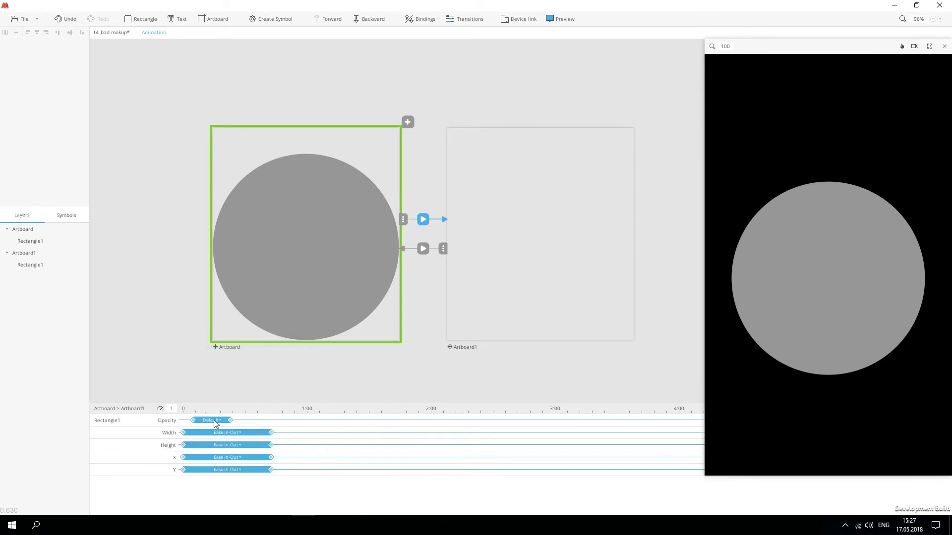
# Step: Time Rectangle1's opacity transition from about 0.1 to 0.6 seconds and set its easing to Linear
pyautogui.moveTo(252, 420); pyautogui.dragTo(262, 423)
pyautogui.click(226, 420)
pyautogui.press('5')
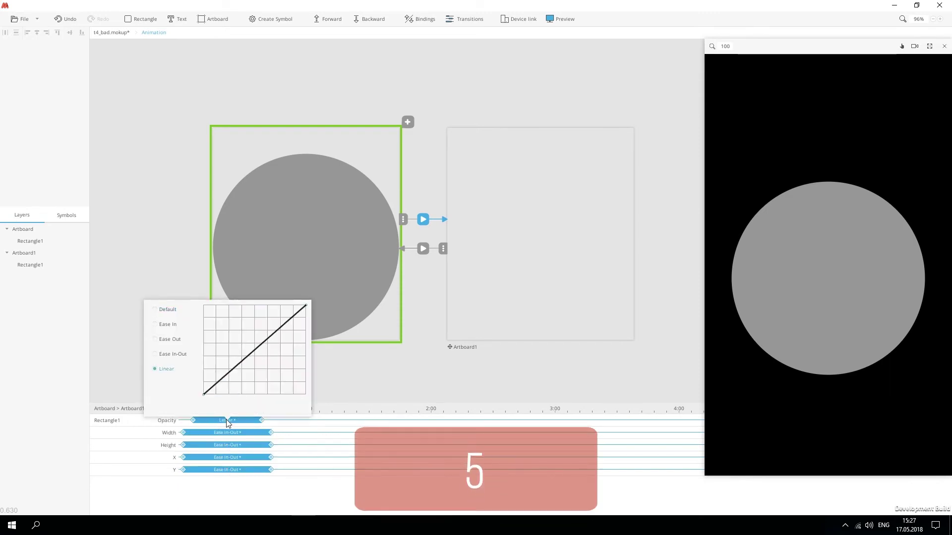
pyautogui.click(449, 382)
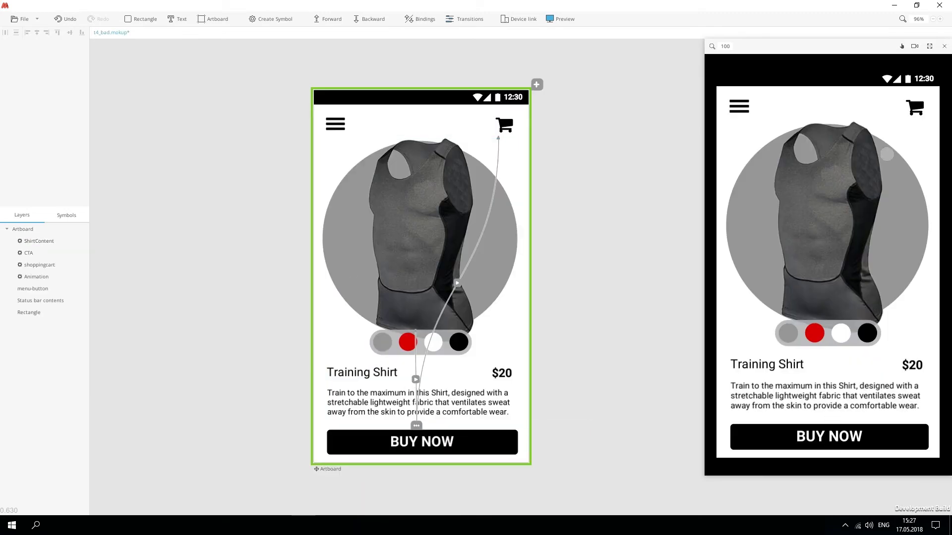
# Step: Run the product screen in full-screen preview and test the BUY NOW button with the retimed animation
pyautogui.click(930, 46)
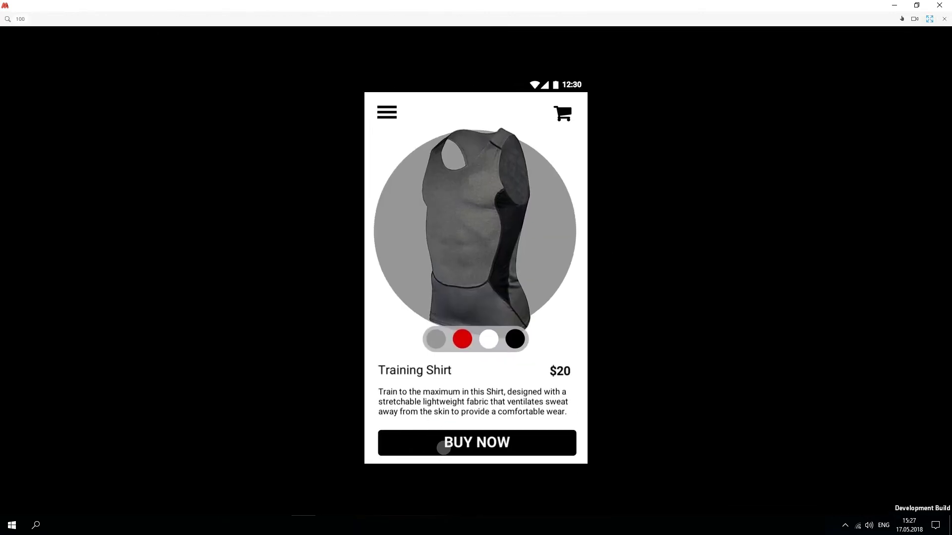
pyautogui.click(443, 448)
pyautogui.click(443, 448)
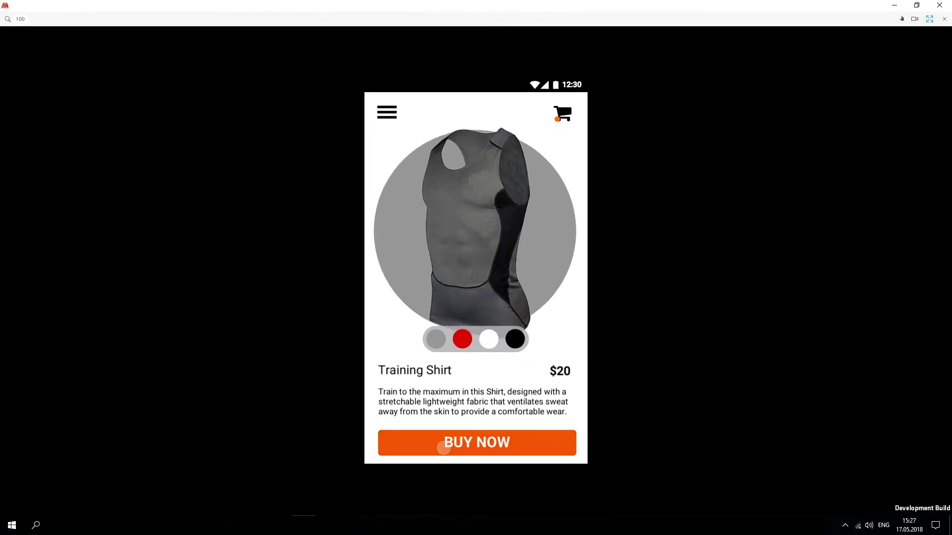
# Step: Test the BUY NOW button several more times and leave the full-screen preview
pyautogui.click(443, 448)
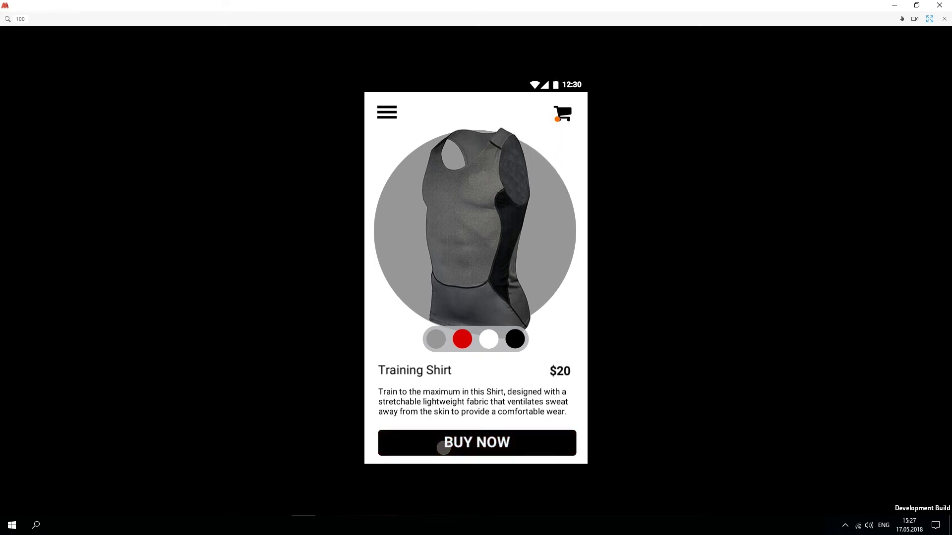
pyautogui.click(443, 447)
pyautogui.click(444, 447)
pyautogui.click(930, 19)
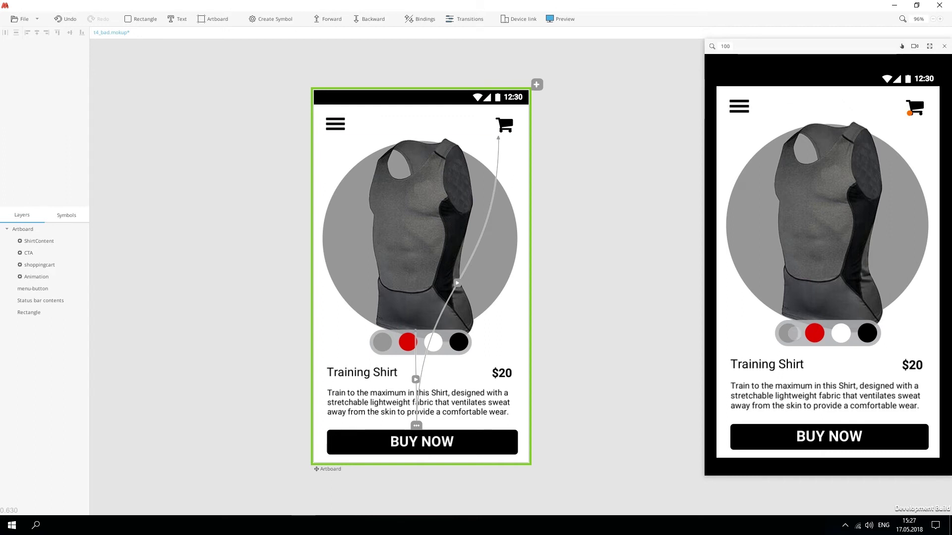
# Step: Duplicate the product screen's artboard
pyautogui.moveTo(625, 268); pyautogui.dragTo(517, 248)
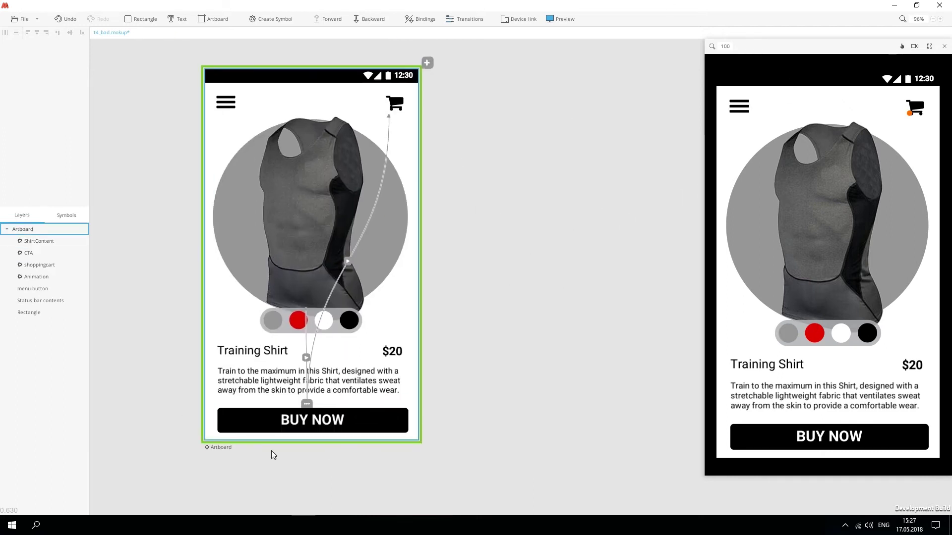
pyautogui.click(263, 448)
pyautogui.hotkey('ctrl', 'd')
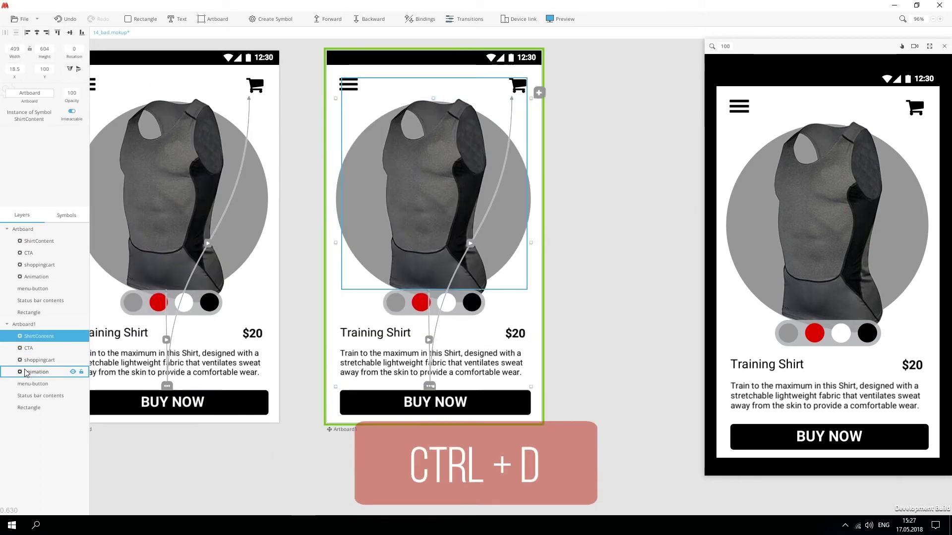
# Step: Remove both CTA click interactions from the duplicated artboard
pyautogui.click(518, 85)
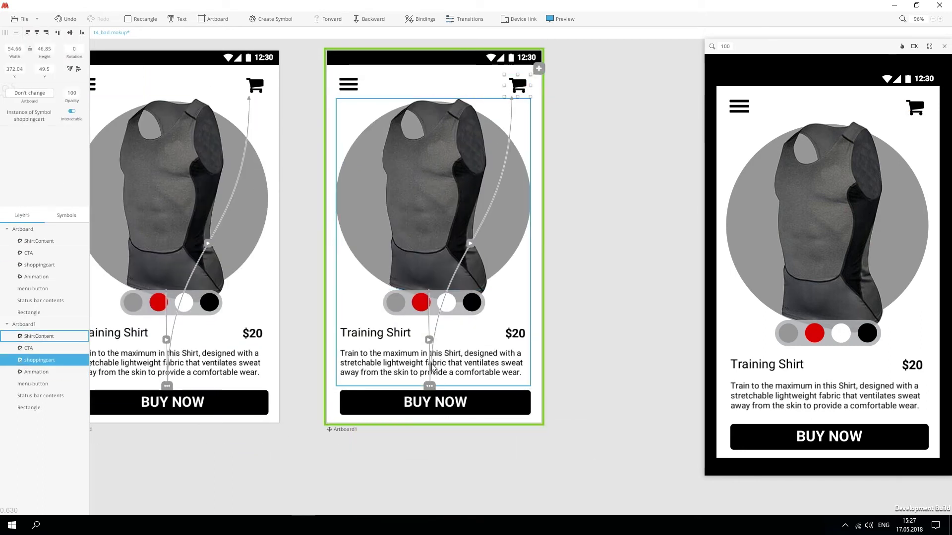
pyautogui.click(429, 340)
pyautogui.click(508, 343)
pyautogui.click(470, 244)
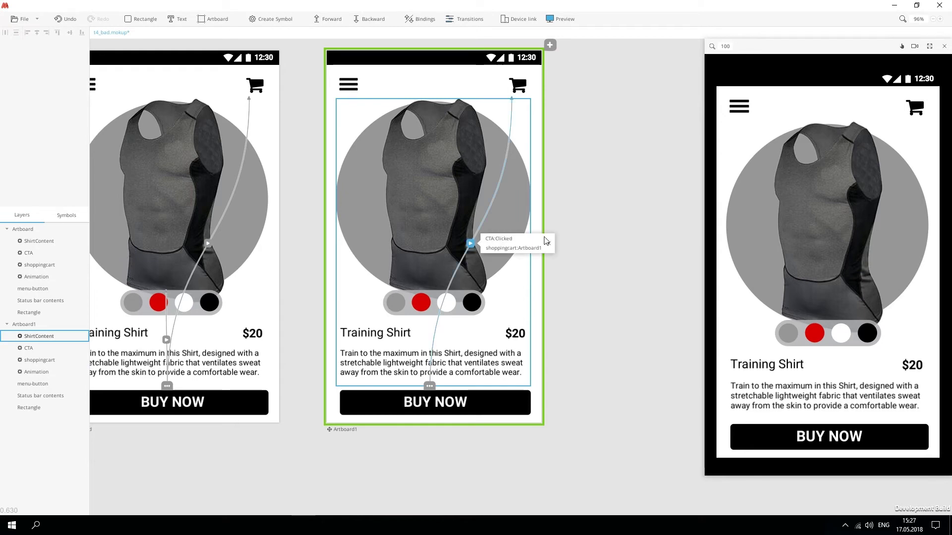
pyautogui.click(546, 243)
# Step: Hide the ShirtContent, shoppingcart and Animation layers on the duplicated artboard
pyautogui.click(443, 173)
pyautogui.click(73, 336)
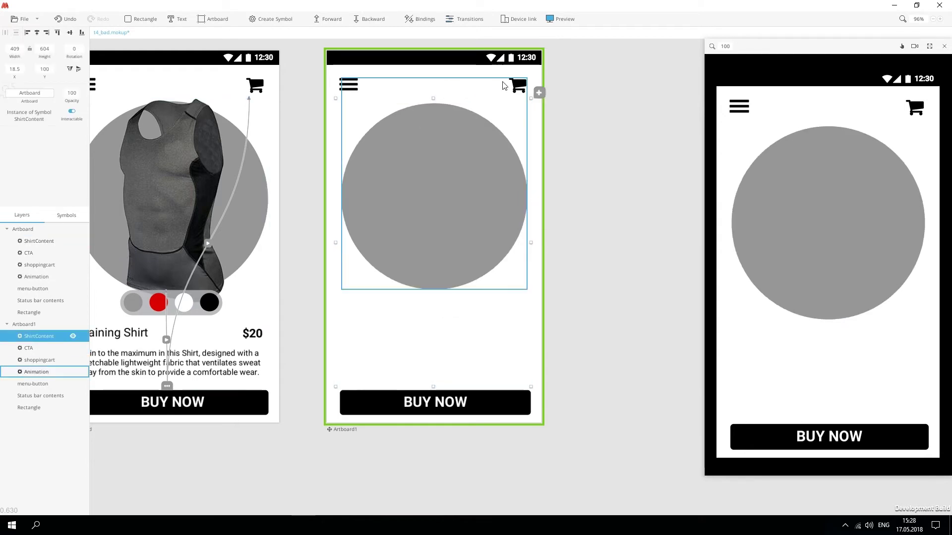
pyautogui.click(70, 360)
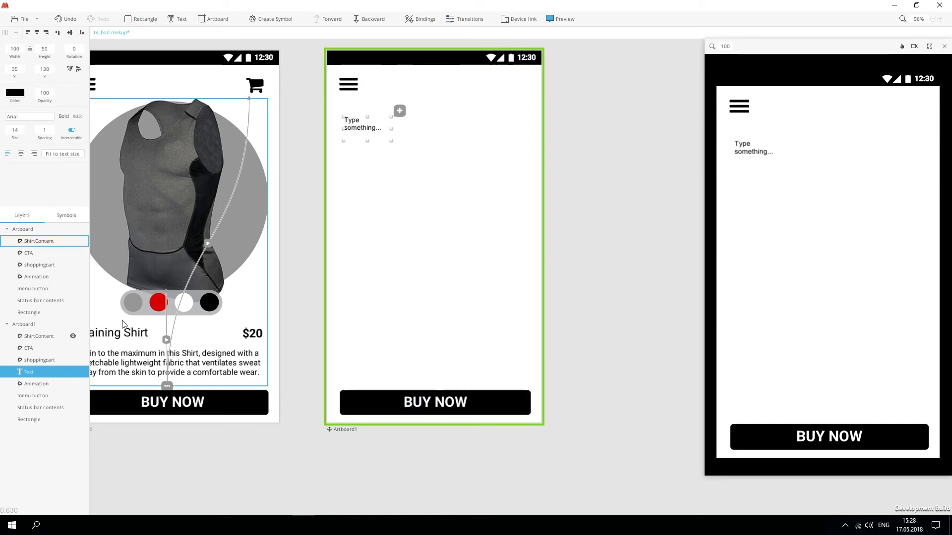
# Step: Add a "Checkout" heading under the menu icon of Artboard1 in Roboto, size 60, with its box fitted to the text
pyautogui.write('CHECK')
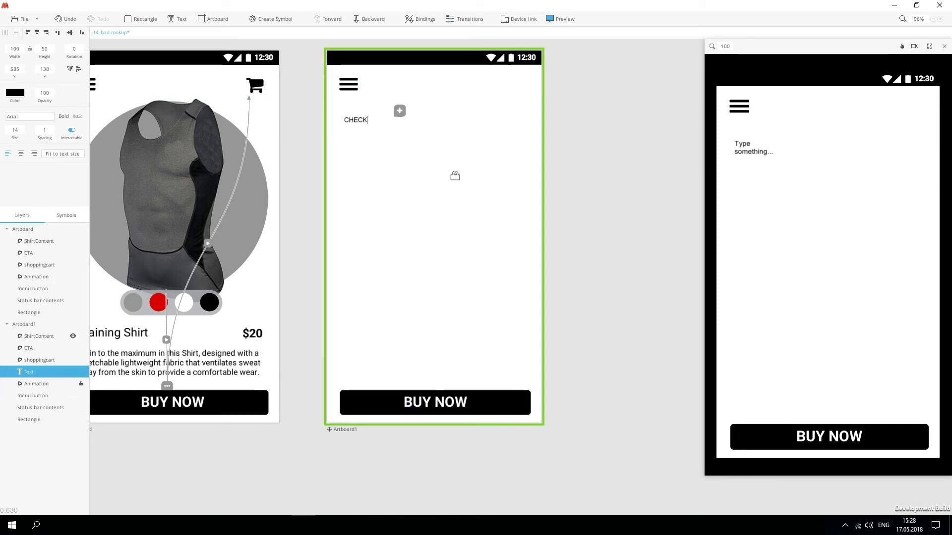
pyautogui.click(29, 117)
pyautogui.click(41, 156)
pyautogui.moveTo(391, 139); pyautogui.dragTo(501, 155)
pyautogui.click(15, 130)
pyautogui.write('60')
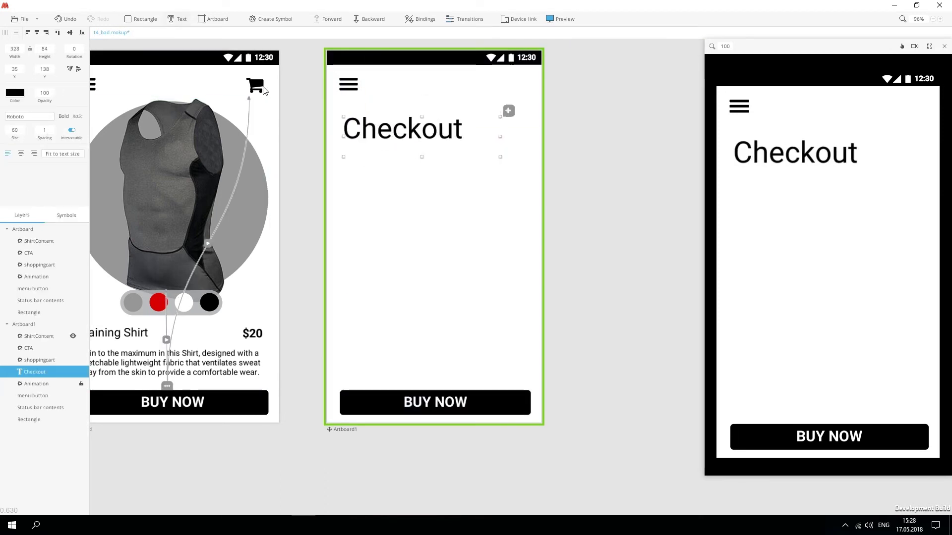
pyautogui.click(62, 153)
pyautogui.click(81, 383)
pyautogui.moveTo(406, 130); pyautogui.dragTo(399, 127)
# Step: Draw a thin black divider bar under the Checkout heading and set its corner radius to 8
pyautogui.click(140, 19)
pyautogui.moveTo(340, 151)
pyautogui.mouseDown()
pyautogui.moveTo(520, 172)
pyautogui.moveTo(532, 162)
pyautogui.mouseUp()
pyautogui.moveTo(436, 172)
pyautogui.mouseDown()
pyautogui.moveTo(440, 153)
pyautogui.moveTo(419, 150)
pyautogui.moveTo(399, 168)
pyautogui.moveTo(450, 165)
pyautogui.moveTo(437, 186)
pyautogui.mouseUp()
pyautogui.click(12, 93)
pyautogui.click(5, 181)
pyautogui.click(76, 93)
pyautogui.write('8')
pyautogui.press('Return')
# Step: Duplicate the divider bar and move the copy straight down about 190 px
pyautogui.hotkey('ctrl', 'd')
pyautogui.hotkey('shift', 'Down')
pyautogui.hotkey('shift', 'Down')
pyautogui.hotkey('shift', 'Down')
pyautogui.hotkey('shift', 'Down')
pyautogui.hotkey('shift', 'Down')
pyautogui.hotkey('shift', 'Down')
pyautogui.hotkey('shift', 'Down')
pyautogui.hotkey('shift', 'Down')
pyautogui.hotkey('shift', 'Down')
pyautogui.hotkey('shift', 'Down')
pyautogui.hotkey('shift', 'Down')
pyautogui.hotkey('shift', 'Down')
pyautogui.hotkey('shift', 'Down')
pyautogui.hotkey('shift', 'Down')
pyautogui.hotkey('shift', 'Down')
pyautogui.hotkey('shift', 'Down')
pyautogui.hotkey('shift', 'Down')
pyautogui.hotkey('shift', 'Down')
pyautogui.hotkey('shift', 'Down')
# Step: Duplicate the Checkout heading as "Item Name: Training Shirt" under the upper divider at size 20, fitted to its text
pyautogui.click(399, 127)
pyautogui.hotkey('ctrl', 'd')
pyautogui.click(15, 130)
pyautogui.write('25')
pyautogui.press('Return')
pyautogui.doubleClick(379, 163)
pyautogui.write('Item Name: Training Shirt')
pyautogui.click(15, 130)
pyautogui.write('20')
pyautogui.click(62, 154)
# Step: Duplicate the item name text, change the copy to "Quantity:" and place it directly below
pyautogui.hotkey('ctrl', 'd')
pyautogui.write('Quantity:')
pyautogui.click(438, 181)
# Step: Place a scaled-down Shirts symbol beside the item details between the dividers and nudge the Quantity text slightly down
pyautogui.click(66, 215)
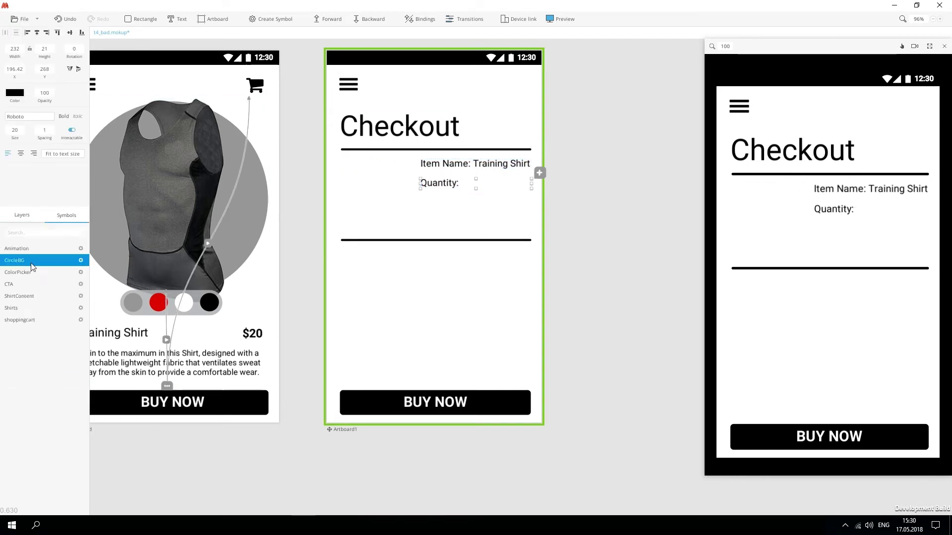
pyautogui.moveTo(20, 308); pyautogui.dragTo(404, 263)
pyautogui.moveTo(455, 362); pyautogui.dragTo(423, 295)
pyautogui.moveTo(390, 251); pyautogui.dragTo(375, 194)
pyautogui.click(22, 215)
pyautogui.moveTo(430, 183); pyautogui.dragTo(430, 187)
# Step: Duplicate the item name text below the lower divider and change the copy to "Total Cost:"
pyautogui.click(446, 163)
pyautogui.hotkey('ctrl', 'd')
pyautogui.moveTo(446, 169); pyautogui.dragTo(362, 258)
pyautogui.doubleClick(372, 253)
pyautogui.write('Total Cost:')
pyautogui.moveTo(375, 190); pyautogui.dragTo(371, 192)
# Step: Set the Total Cost text to size 25 and copy it to the row's right end as "$20" in bold, size 35
pyautogui.click(14, 130)
pyautogui.moveTo(377, 255); pyautogui.dragTo(520, 261)
pyautogui.write('25$20')
pyautogui.click(14, 130)
pyautogui.write('35')
pyautogui.click(64, 116)
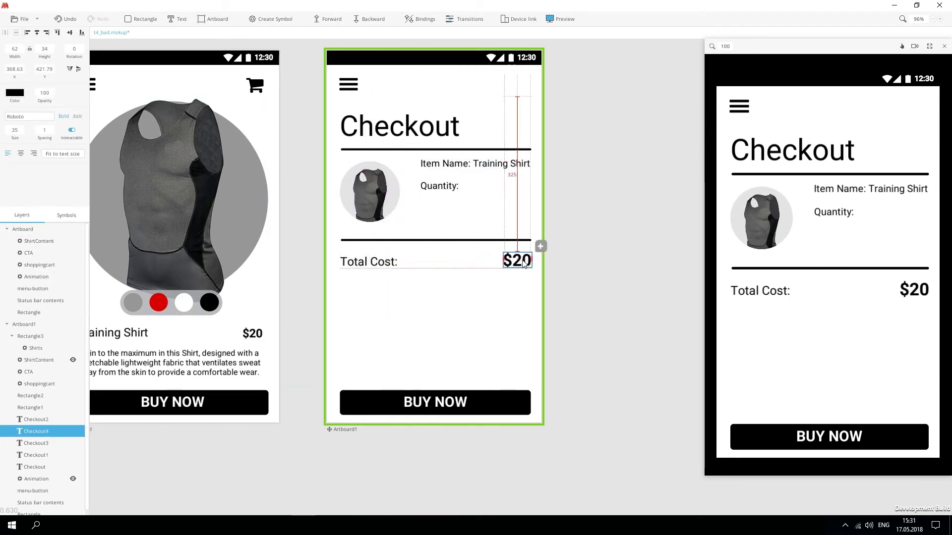
# Step: Import the keyboard-right-arrow-button image and place it at the right end of the Quantity row
pyautogui.click(521, 210)
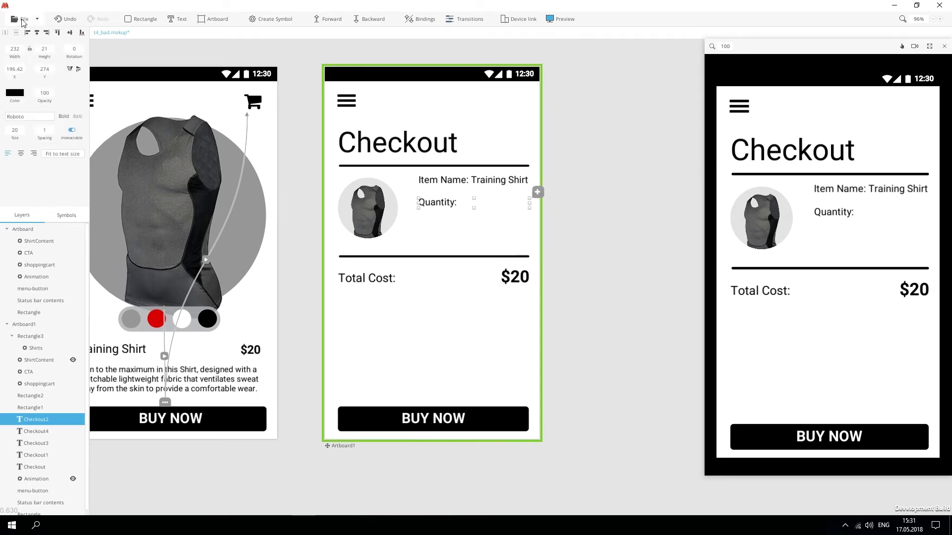
pyautogui.click(22, 22)
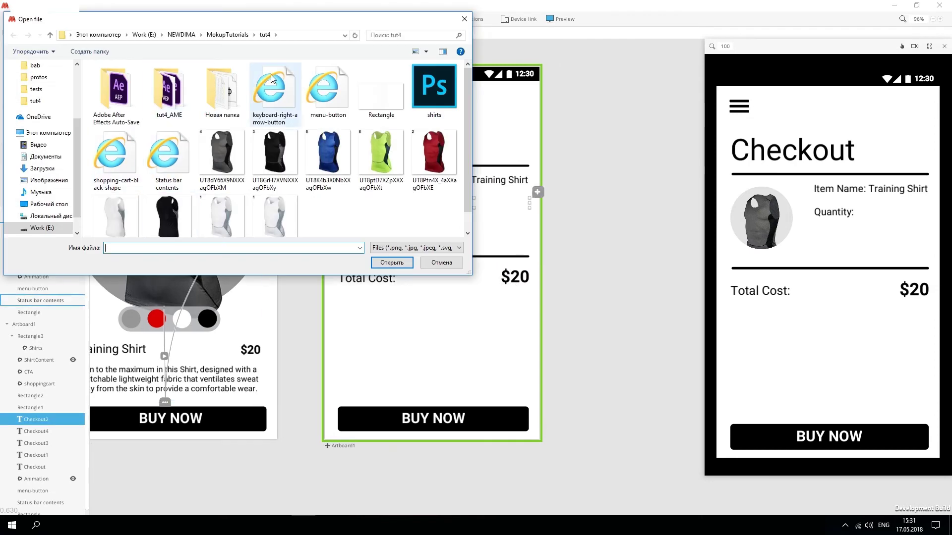
pyautogui.doubleClick(270, 75)
pyautogui.click(14, 97)
pyautogui.click(9, 194)
pyautogui.moveTo(530, 290); pyautogui.dragTo(519, 213)
pyautogui.scroll(10, 518, 213)
# Step: Copy the $20 text into the Quantity row as "1" and put a horizontally flipped copy of the arrow on its left side
pyautogui.click(518, 353)
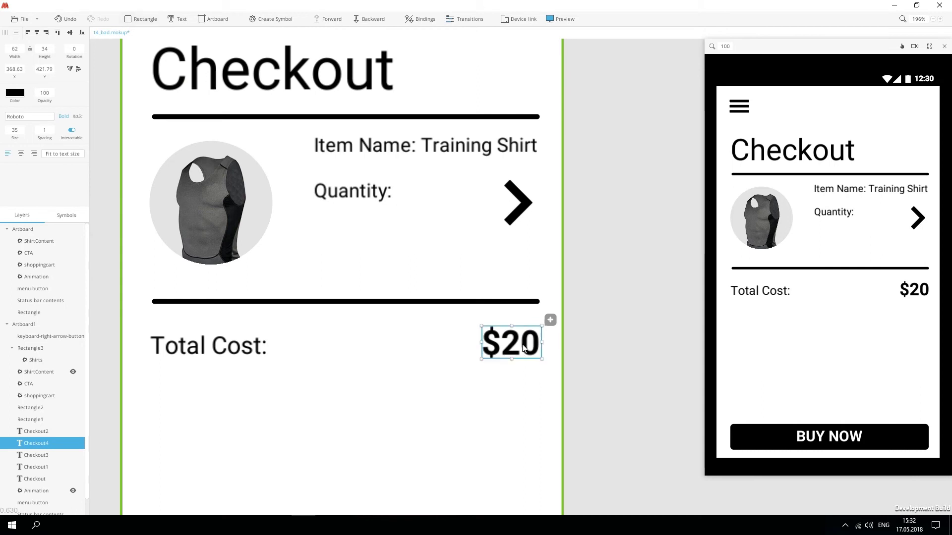
pyautogui.doubleClick(470, 220)
pyautogui.write('1')
pyautogui.keyDown('alt'); pyautogui.moveTo(515, 353); pyautogui.dragTo(432, 216); pyautogui.keyUp('alt')
pyautogui.click(469, 235)
pyautogui.click(523, 208)
pyautogui.click(70, 69)
pyautogui.moveTo(497, 213); pyautogui.dragTo(488, 212)
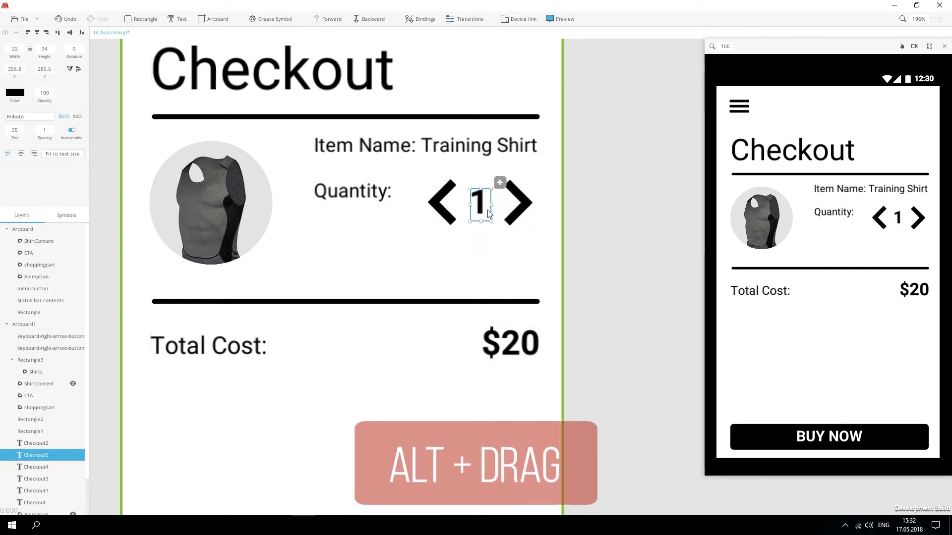
# Step: Create a symbol named Quantity from the number and both arrows and open it for editing
pyautogui.keyDown('shift'); pyautogui.click(516, 212); pyautogui.keyUp('shift')
pyautogui.keyDown('shift'); pyautogui.click(451, 211); pyautogui.keyUp('shift')
pyautogui.write('sQuantity')
pyautogui.press('Return')
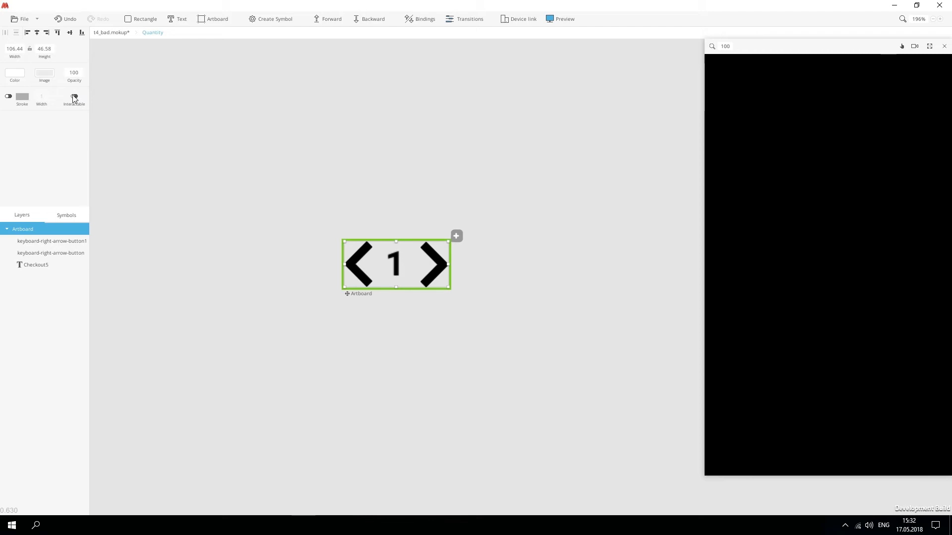
# Step: Enlarge the Quantity symbol's artboard to about 127 × 56 and wrap each arrow in its own larger group
pyautogui.moveTo(342, 288); pyautogui.dragTo(332, 294)
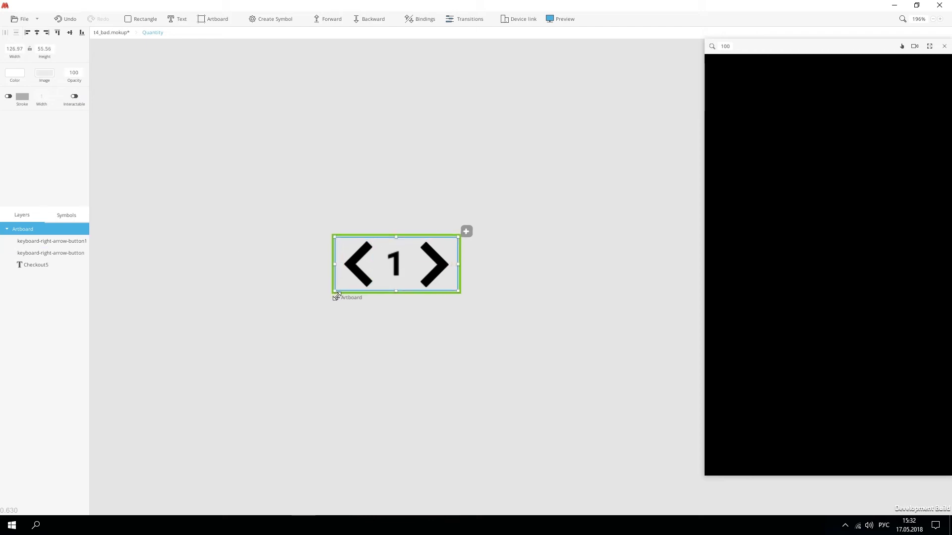
pyautogui.click(373, 273)
pyautogui.hotkey('ctrl', 'g')
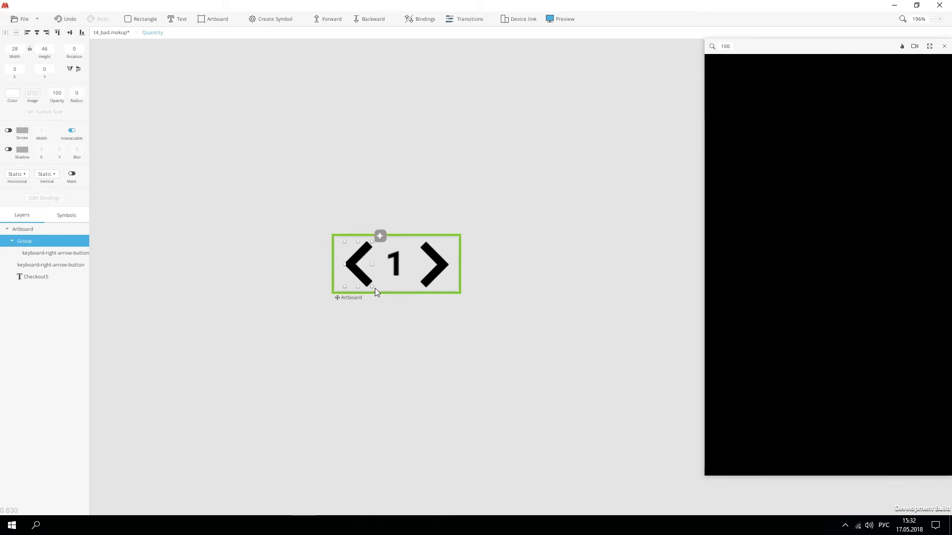
pyautogui.click(443, 270)
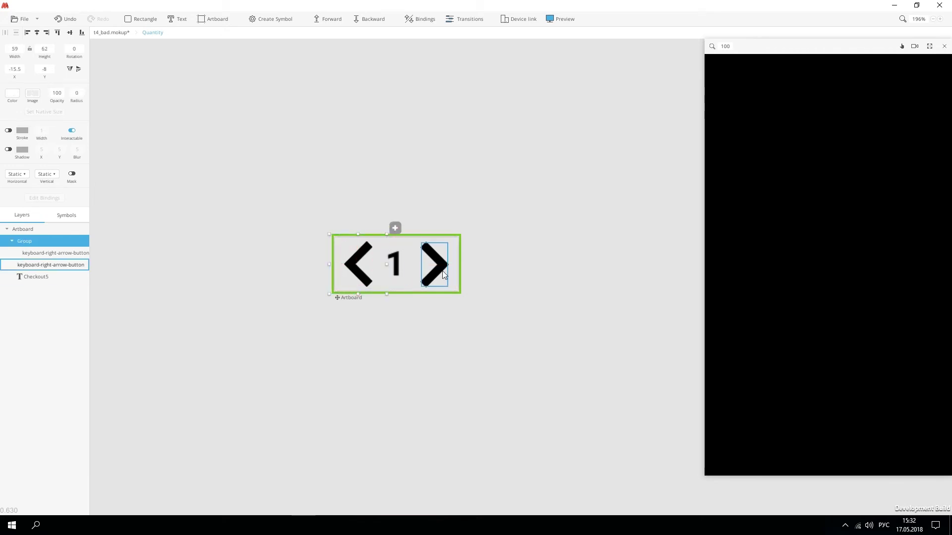
pyautogui.hotkey('ctrl', 'g')
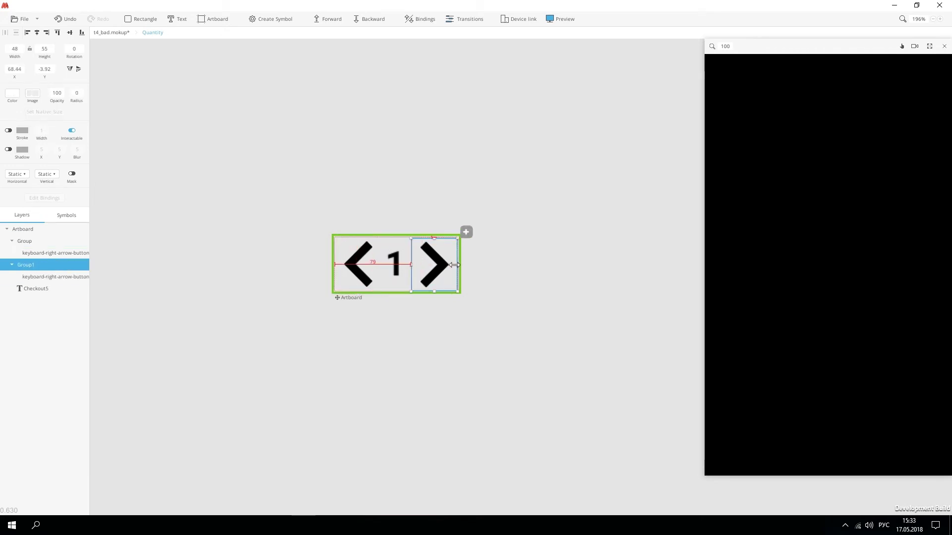
# Step: Add an Auto event output to the Quantity symbol's artboard and name it 20
pyautogui.click(352, 299)
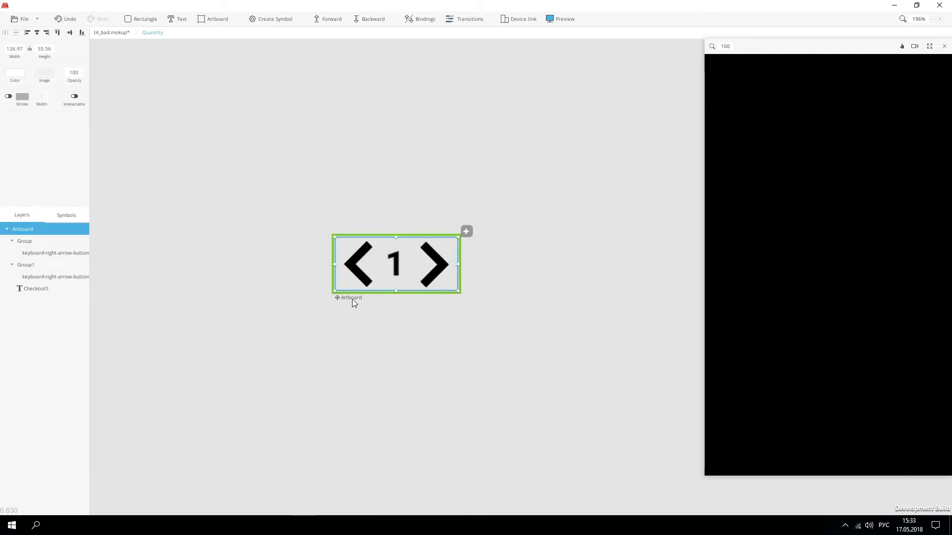
pyautogui.click(467, 231)
pyautogui.moveTo(479, 308); pyautogui.dragTo(468, 42)
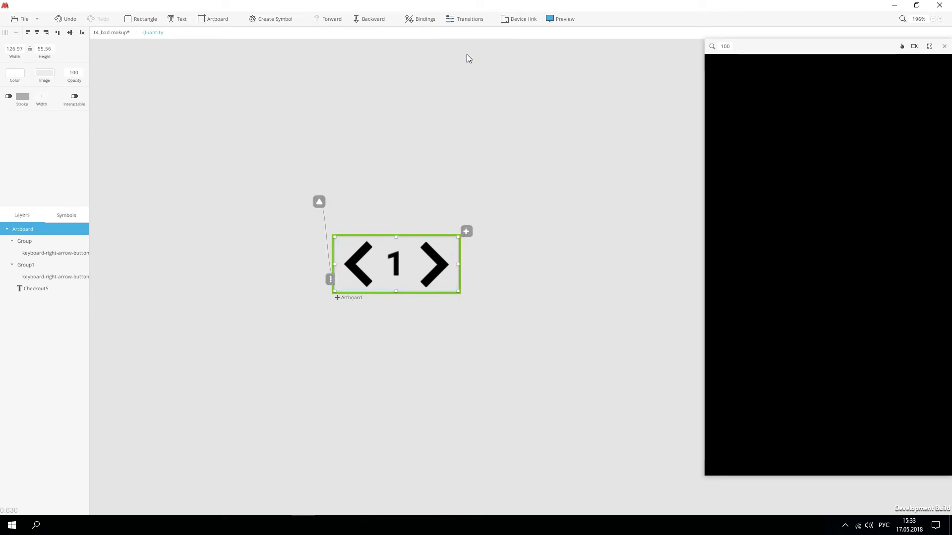
pyautogui.click(323, 206)
pyautogui.write('20')
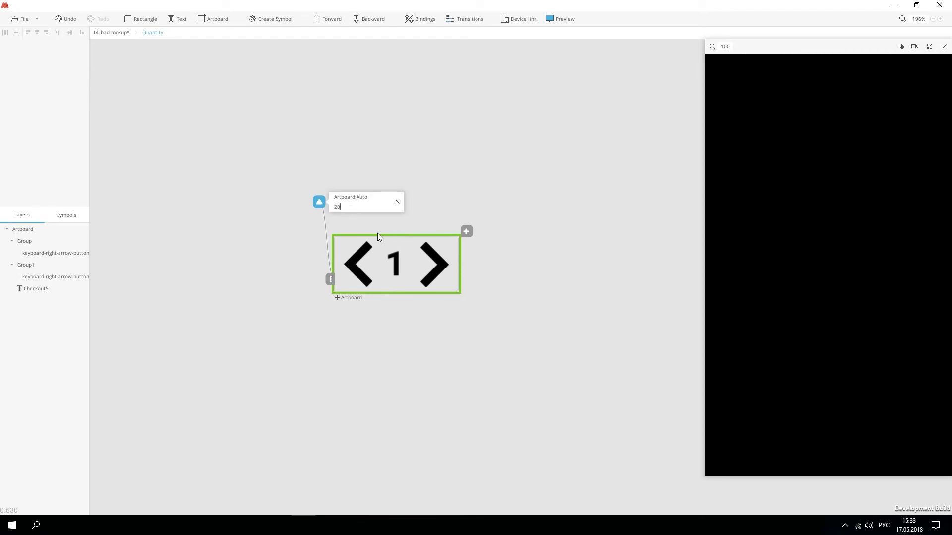
pyautogui.click(398, 338)
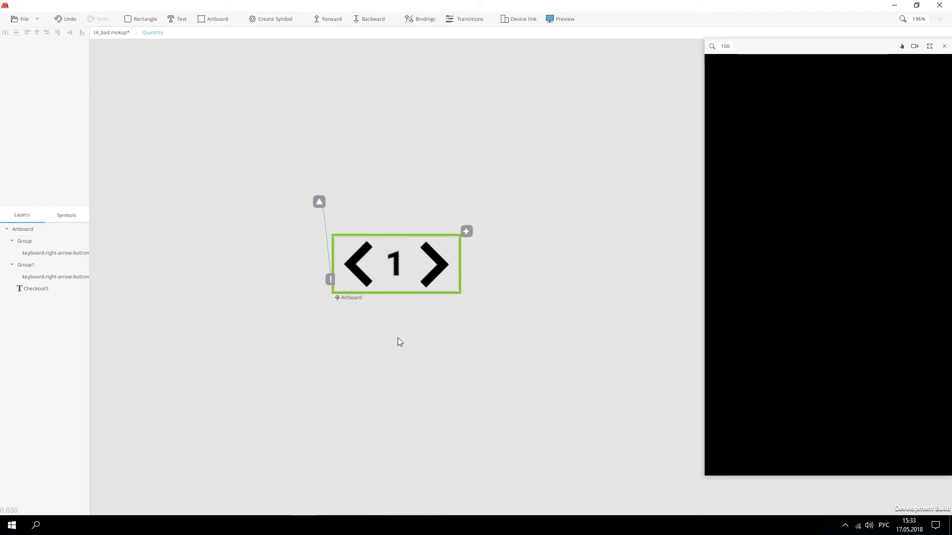
# Step: Duplicate the quantity artboard three times to get four in a row, and close the preview window
pyautogui.click(352, 299)
pyautogui.moveTo(431, 306); pyautogui.dragTo(376, 337)
pyautogui.scroll(-2, 407, 348)
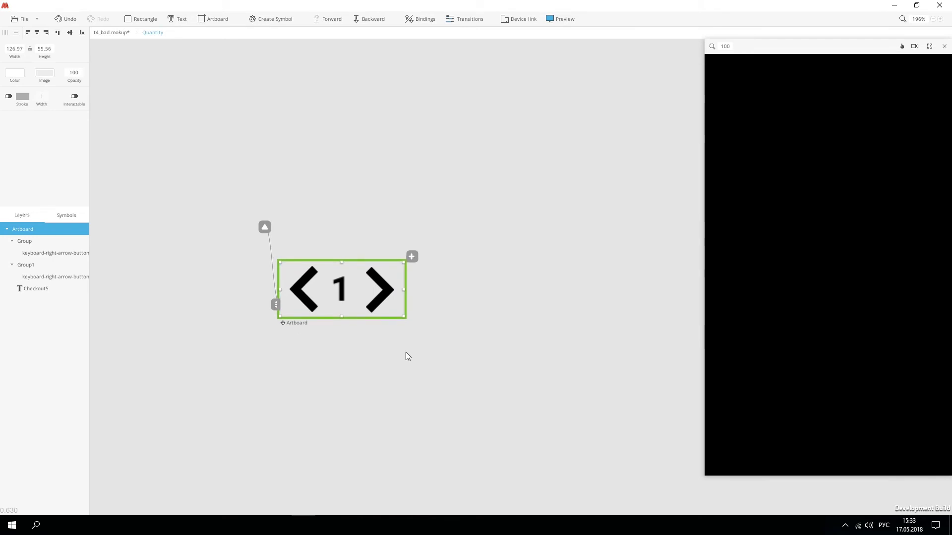
pyautogui.hotkey('ctrl', 'd')
pyautogui.hotkey('ctrl', 'd')
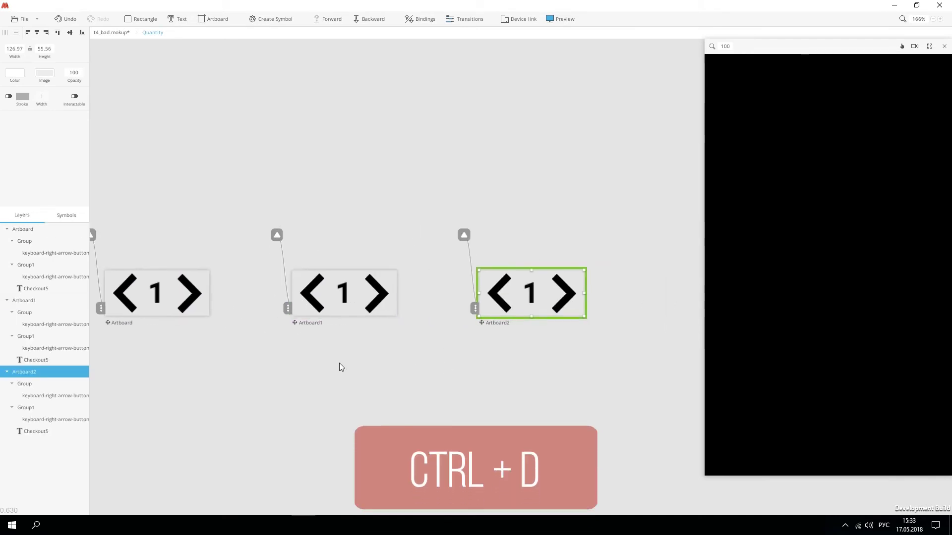
pyautogui.hotkey('ctrl', 'd')
pyautogui.scroll(2, 347, 359)
pyautogui.click(944, 46)
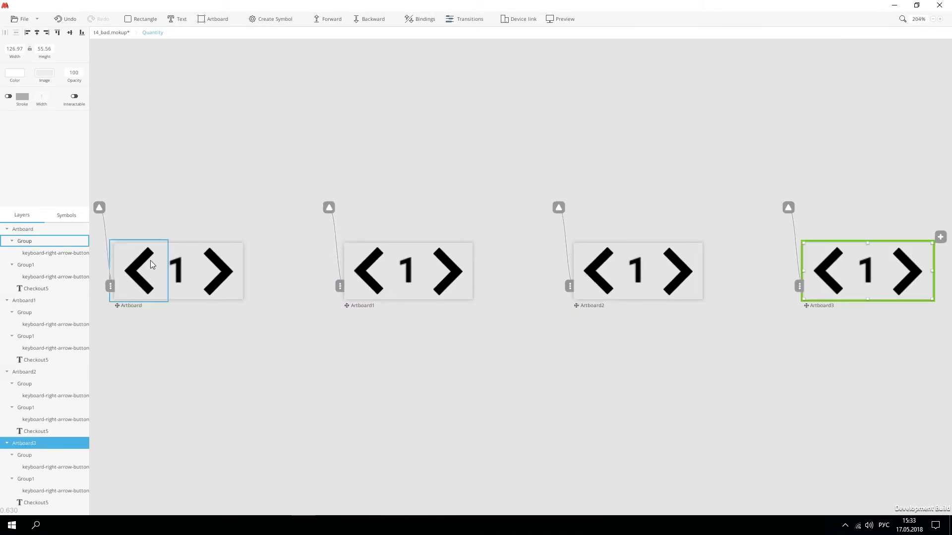
# Step: Change the numbers on the three duplicated artboards to 2, 3 and 4
pyautogui.doubleClick(415, 274)
pyautogui.write('2')
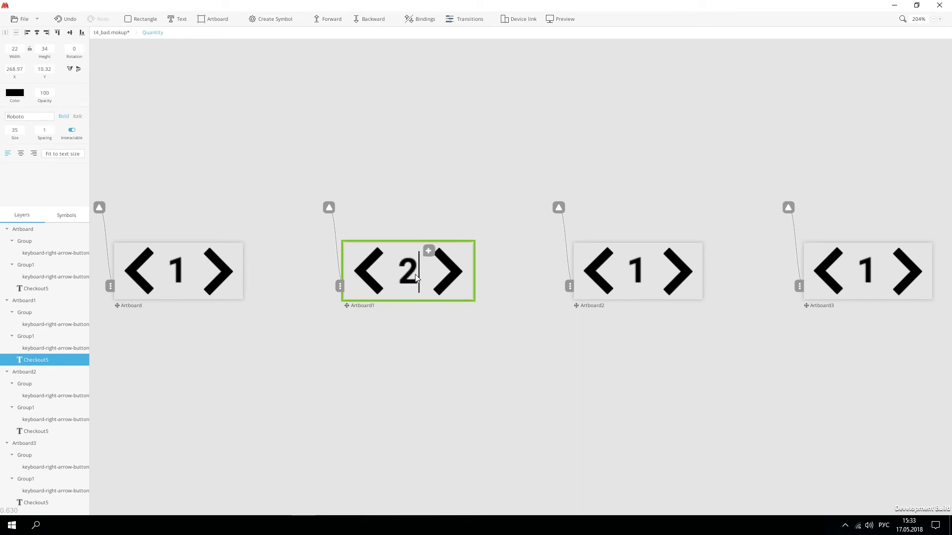
pyautogui.doubleClick(644, 275)
pyautogui.write('3')
pyautogui.doubleClick(868, 270)
pyautogui.write('4')
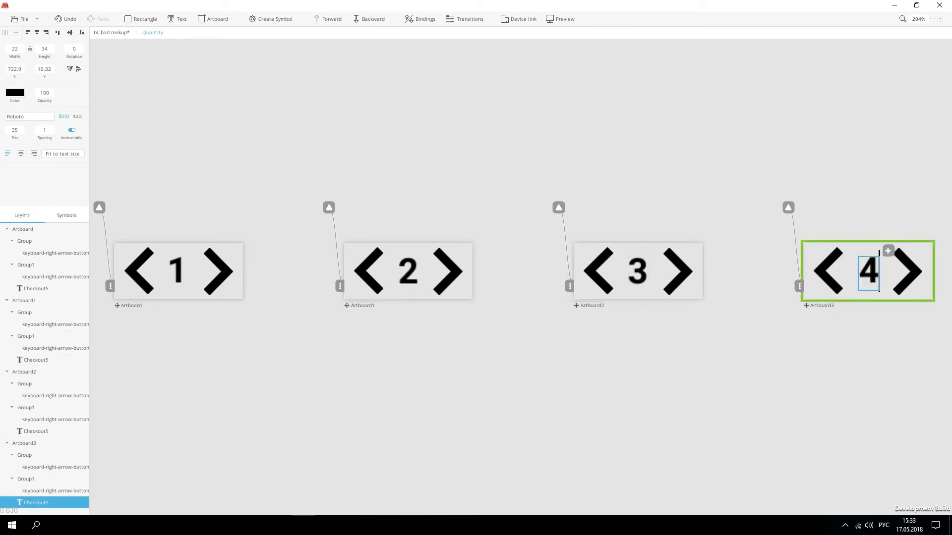
pyautogui.click(919, 229)
# Step: Delete the left arrow group from the artboard showing 1 and the right arrow group from the one showing 4
pyautogui.click(143, 271)
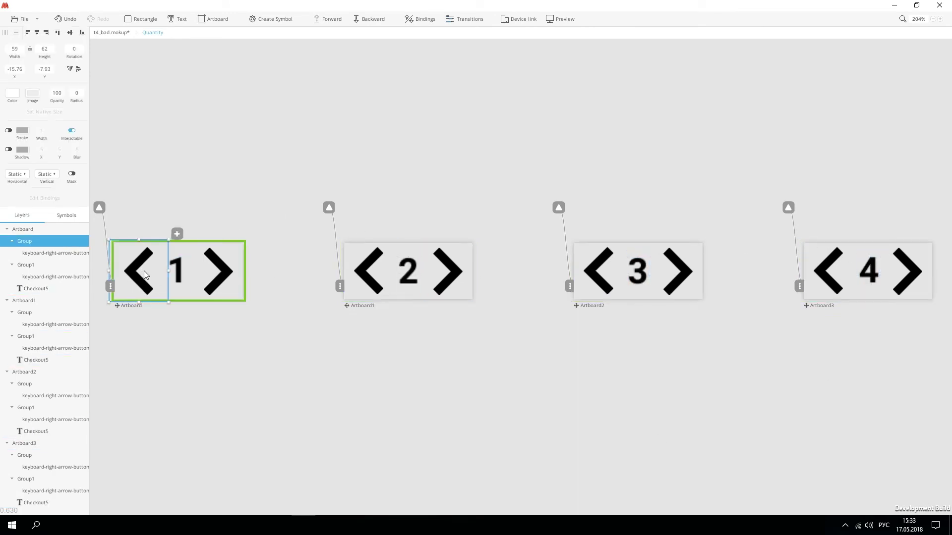
pyautogui.press('Delete')
pyautogui.click(920, 272)
pyautogui.press('Delete')
# Step: Link the right arrow of artboard 1 to artboard 2 and artboard 2's left arrow back to artboard 1 on Click
pyautogui.click(213, 267)
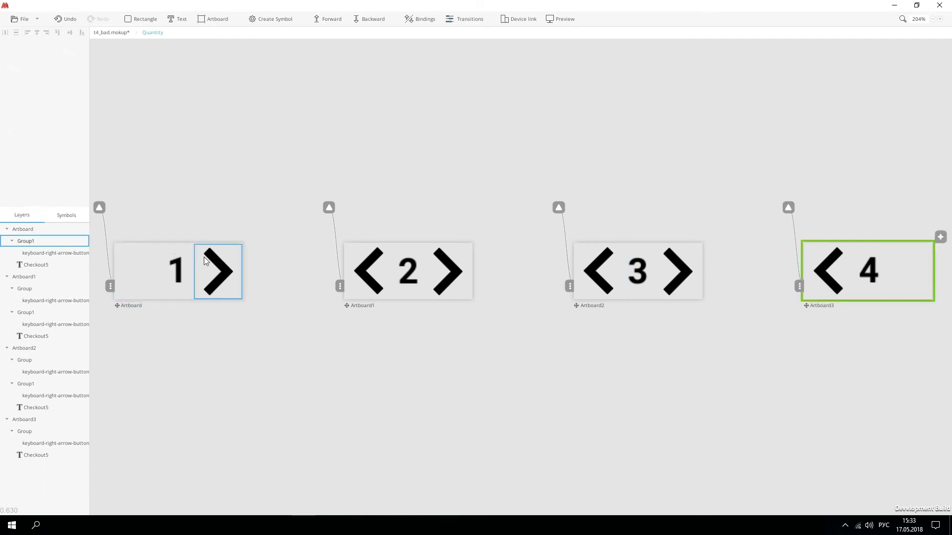
pyautogui.moveTo(251, 240); pyautogui.dragTo(369, 268)
pyautogui.click(371, 271)
pyautogui.click(408, 237)
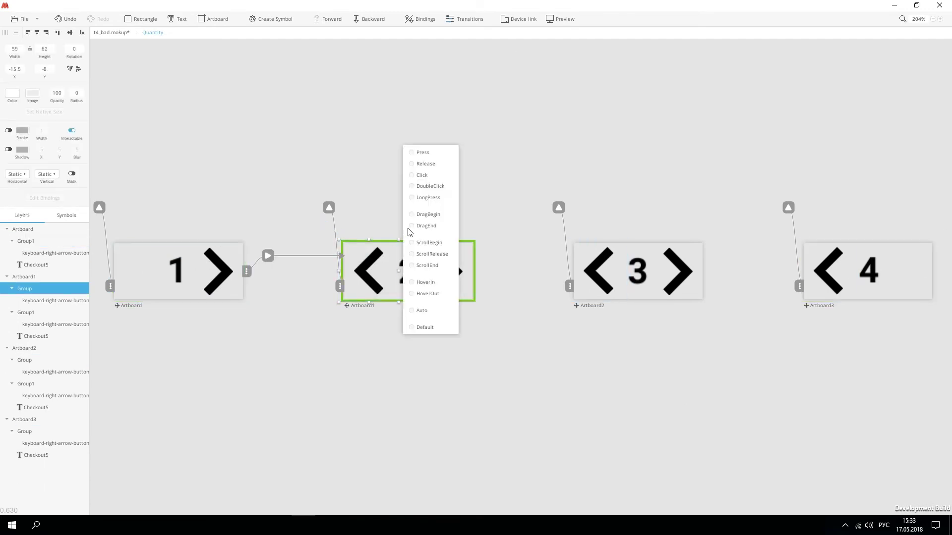
pyautogui.moveTo(415, 176); pyautogui.dragTo(229, 290)
# Step: Link the right arrow of artboard 2 to artboard 3 and artboard 3's left arrow back to artboard 2 on Click
pyautogui.click(459, 270)
pyautogui.click(480, 238)
pyautogui.moveTo(486, 175)
pyautogui.mouseDown()
pyautogui.moveTo(599, 253)
pyautogui.moveTo(599, 265)
pyautogui.mouseUp()
pyautogui.click(600, 271)
pyautogui.click(637, 234)
pyautogui.moveTo(643, 175)
pyautogui.mouseDown()
pyautogui.moveTo(478, 285)
pyautogui.moveTo(461, 283)
pyautogui.mouseUp()
# Step: Link the right arrow of artboard 3 to artboard 4 and artboard 4's left arrow back to artboard 3 on Click
pyautogui.click(684, 257)
pyautogui.click(710, 234)
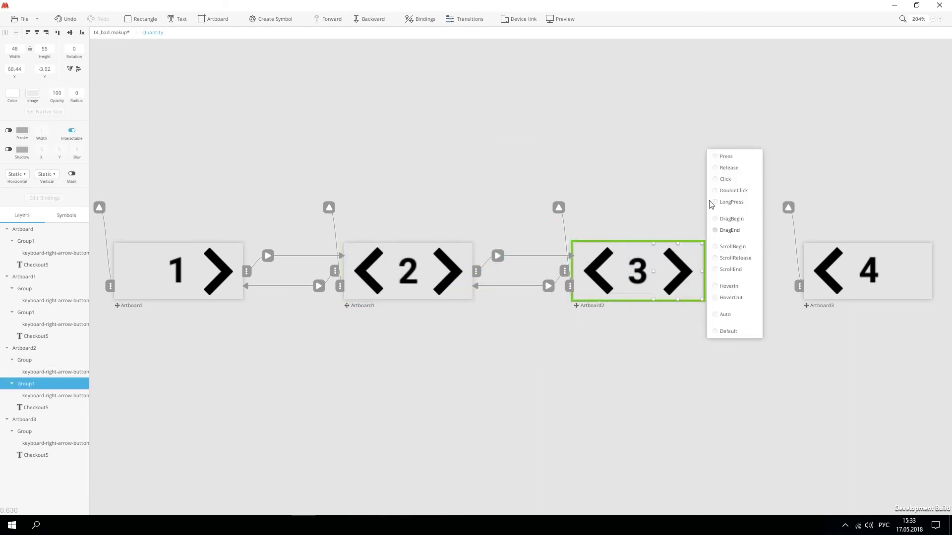
pyautogui.moveTo(719, 176); pyautogui.dragTo(818, 260)
pyautogui.click(828, 268)
pyautogui.moveTo(866, 233); pyautogui.dragTo(684, 278)
# Step: Name the Auto actions of the artboards showing 2, 3 and 4 after their total prices, with 40 for 2 and 80 for 4
pyautogui.click(329, 208)
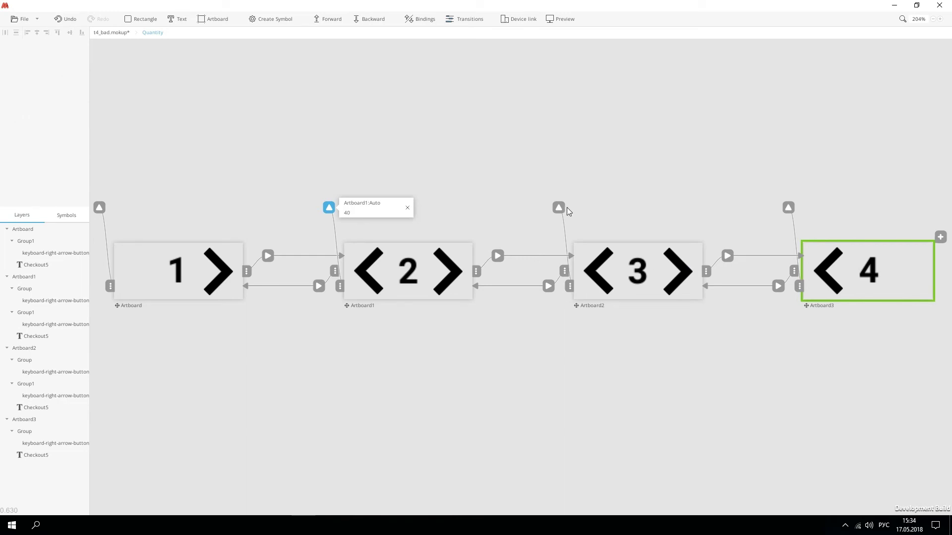
pyautogui.click(559, 207)
pyautogui.click(788, 207)
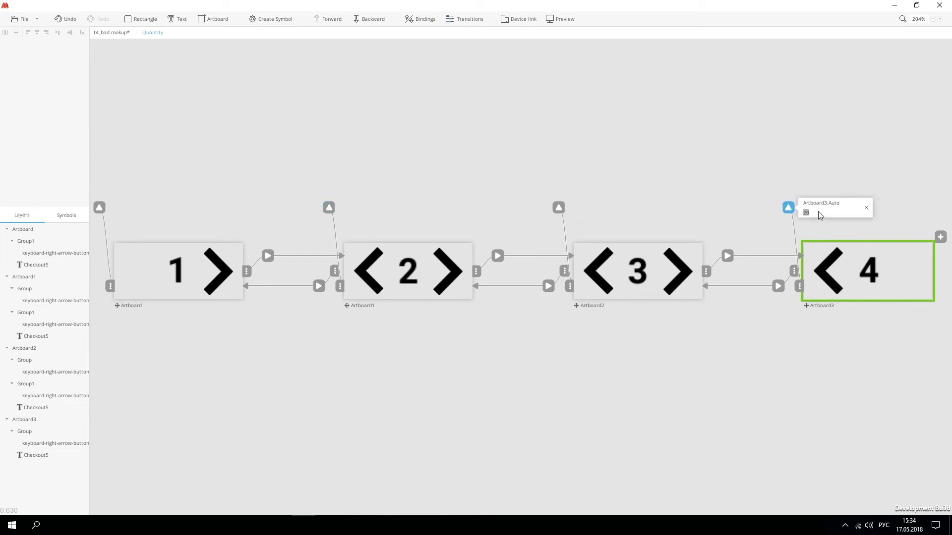
pyautogui.write('80')
pyautogui.click(545, 470)
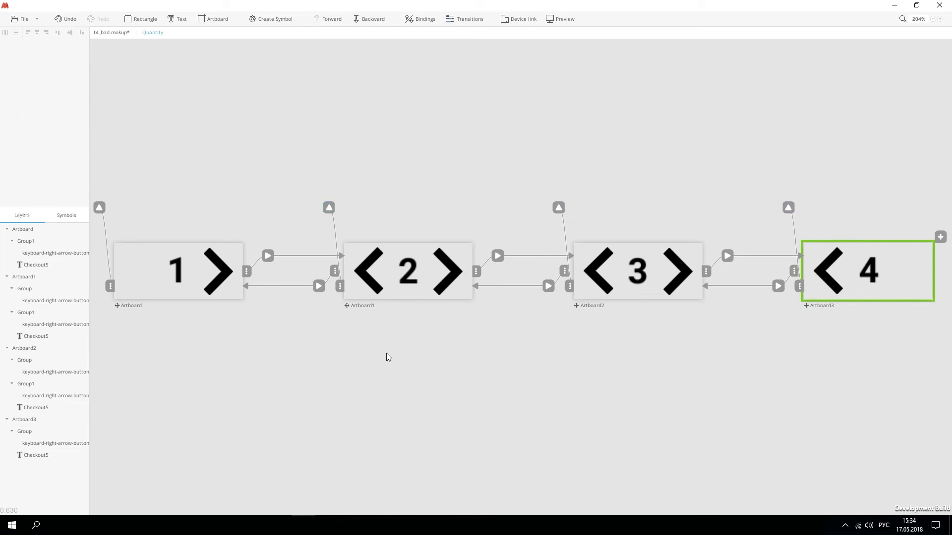
pyautogui.doubleClick(273, 336)
# Step: Create a symbol named PriceTag from the $20 total cost text
pyautogui.click(242, 226)
pyautogui.click(511, 343)
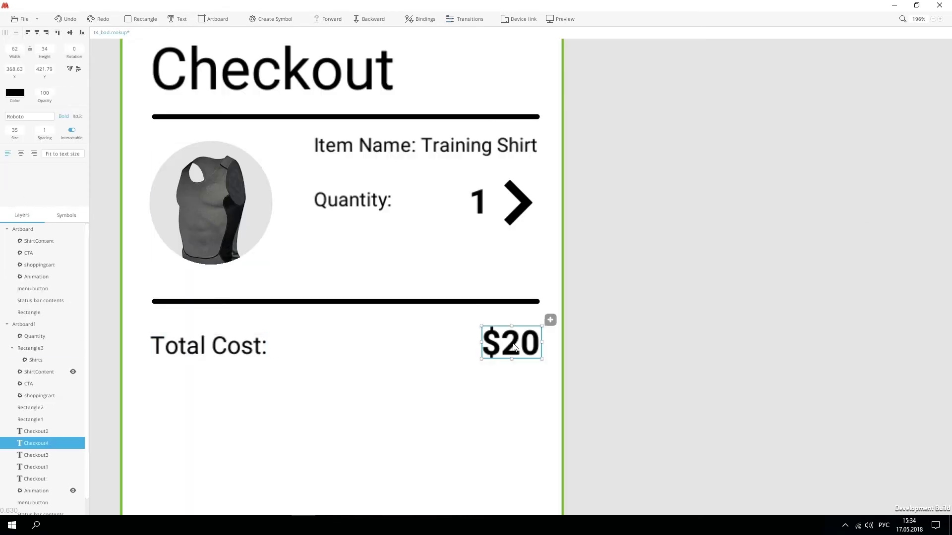
pyautogui.hotkey('ctrl', 'k')
pyautogui.hotkey('alt', 'shift')
pyautogui.write('PriceTag')
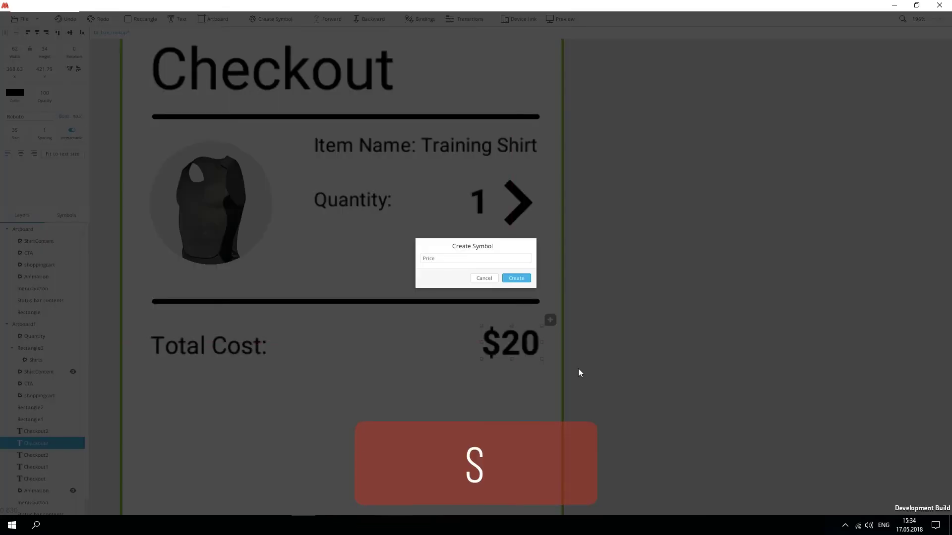
pyautogui.press('Return')
# Step: Open the PriceTag symbol and duplicate its $20 artboard three times
pyautogui.doubleClick(504, 346)
pyautogui.click(489, 364)
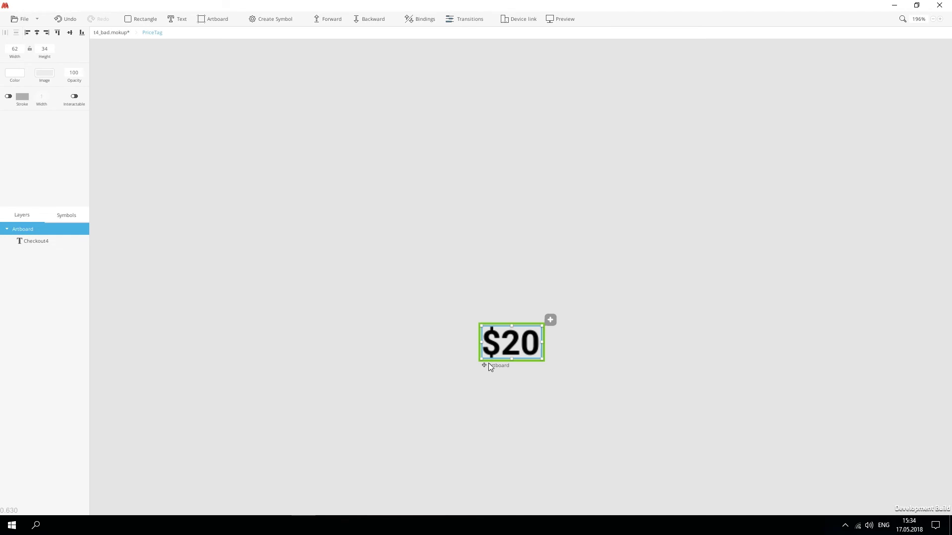
pyautogui.hotkey('ctrl', 'd')
pyautogui.hotkey('ctrl', 'd')
pyautogui.hotkey('ctrl', 'd')
# Step: Change the prices on the second, third and fourth PriceTag artboards to $40, $60 and $80, and return to the checkout screen
pyautogui.doubleClick(425, 337)
pyautogui.moveTo(425, 339); pyautogui.dragTo(408, 339)
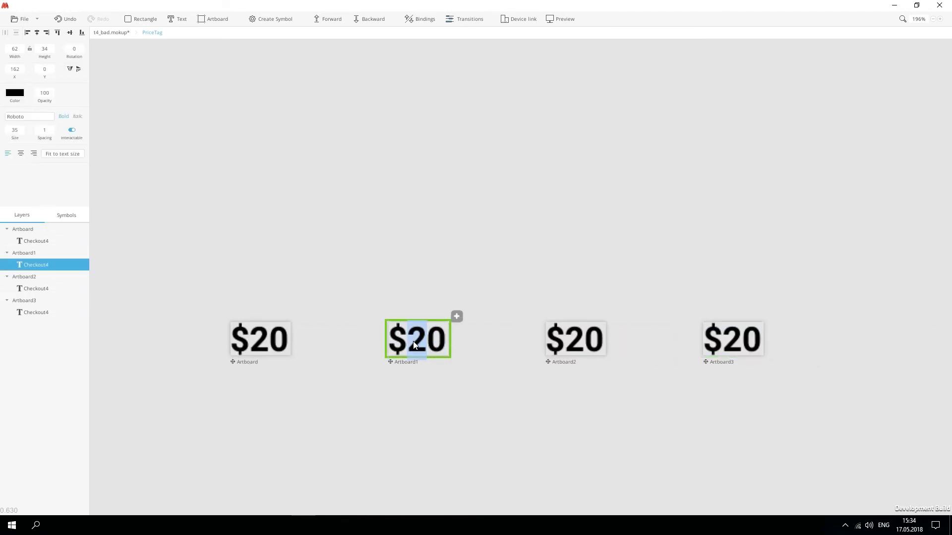
pyautogui.write('4')
pyautogui.doubleClick(564, 338)
pyautogui.moveTo(564, 339); pyautogui.dragTo(581, 339)
pyautogui.write('6')
pyautogui.doubleClick(738, 345)
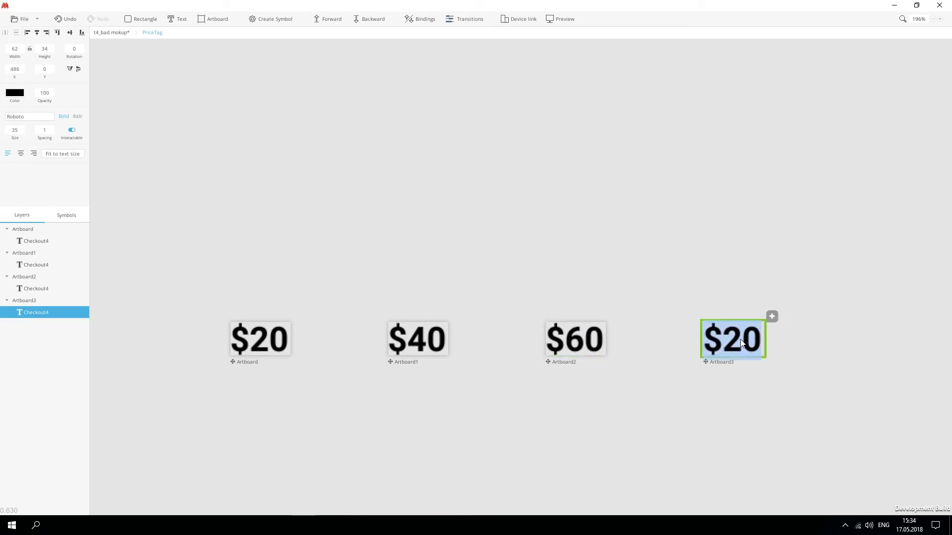
pyautogui.write('80')
pyautogui.press('Escape')
pyautogui.doubleClick(267, 394)
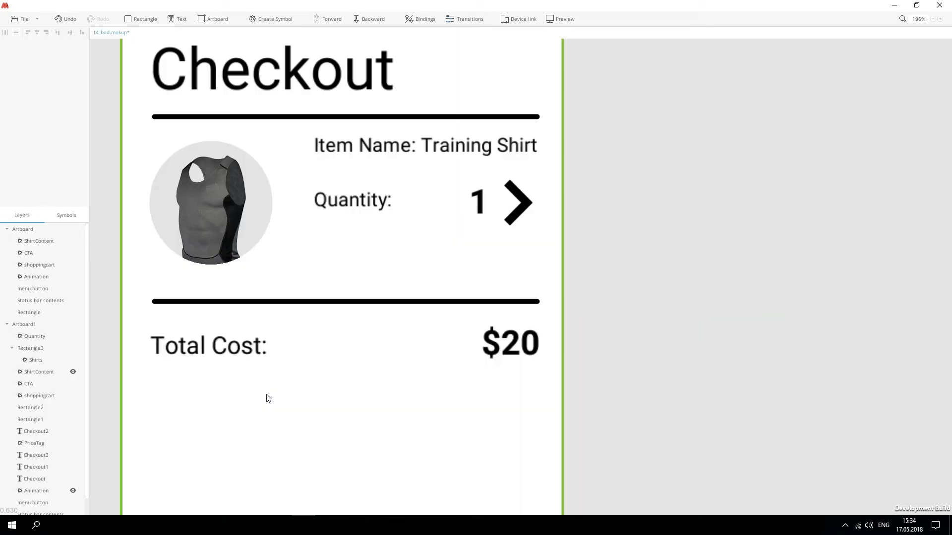
# Step: Link the Quantity symbol's price actions to the PriceTag symbol on the checkout screen
pyautogui.click(515, 203)
pyautogui.click(547, 174)
pyautogui.moveTo(554, 69); pyautogui.dragTo(489, 330)
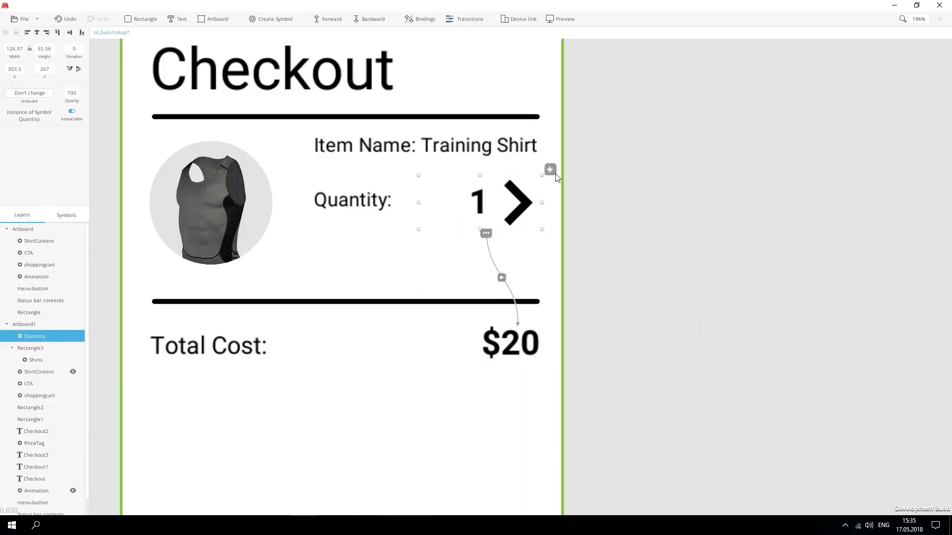
pyautogui.click(549, 170)
pyautogui.moveTo(554, 92); pyautogui.dragTo(531, 320)
pyautogui.click(549, 170)
pyautogui.moveTo(554, 103); pyautogui.dragTo(575, 329)
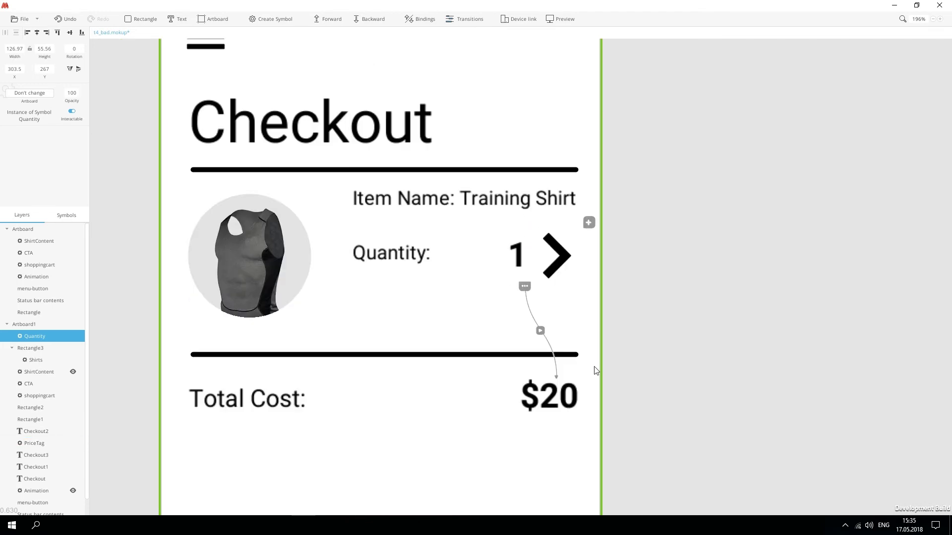
# Step: Preview the checkout screen and test raising the quantity to see whether the total cost follows
pyautogui.click(561, 19)
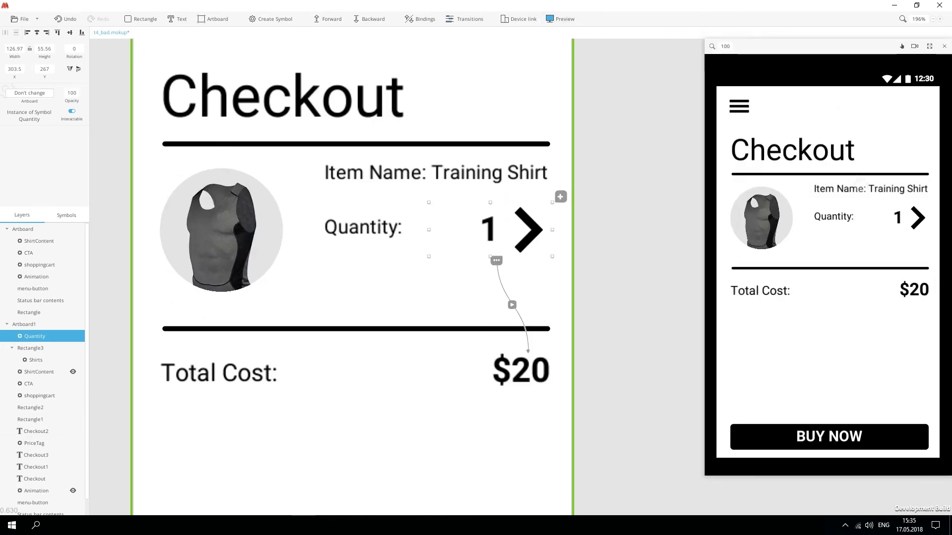
pyautogui.click(917, 217)
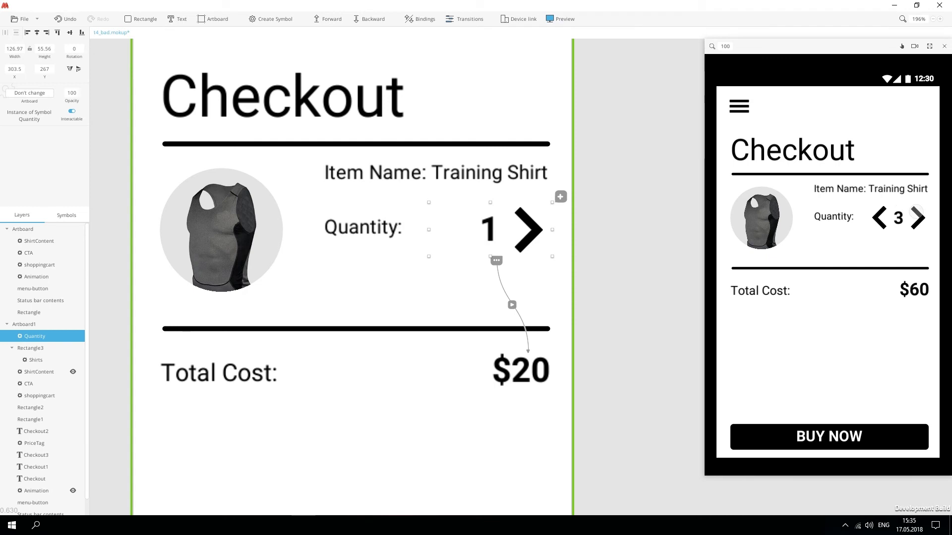
pyautogui.click(916, 212)
# Step: Shrink the shirt picture slightly and move the item name and quantity row a little lower
pyautogui.moveTo(283, 291); pyautogui.dragTo(278, 281)
pyautogui.moveTo(435, 172); pyautogui.dragTo(435, 201)
pyautogui.moveTo(431, 201); pyautogui.dragTo(557, 211)
# Step: Move the Checkout title and the divider above Total Cost slightly up
pyautogui.moveTo(283, 97); pyautogui.dragTo(282, 87)
pyautogui.scroll(1, 331, 297)
pyautogui.click(331, 370)
pyautogui.hotkey('shift', 'Up')
pyautogui.hotkey('shift', 'Up')
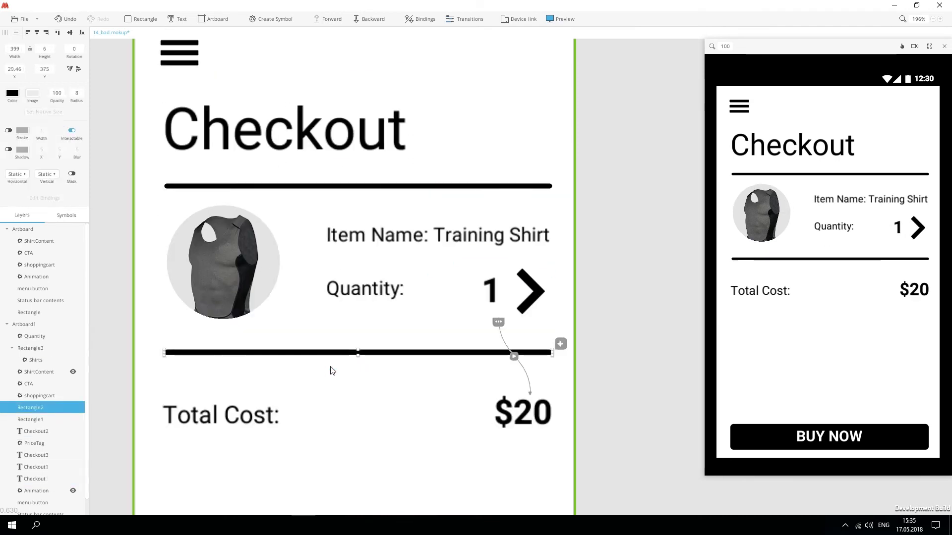
pyautogui.scroll(-3, 331, 371)
# Step: Open the checkout button's CTA symbol, duplicate its two artboards and change the duplicated black button's text to PLACE ORDER
pyautogui.click(339, 446)
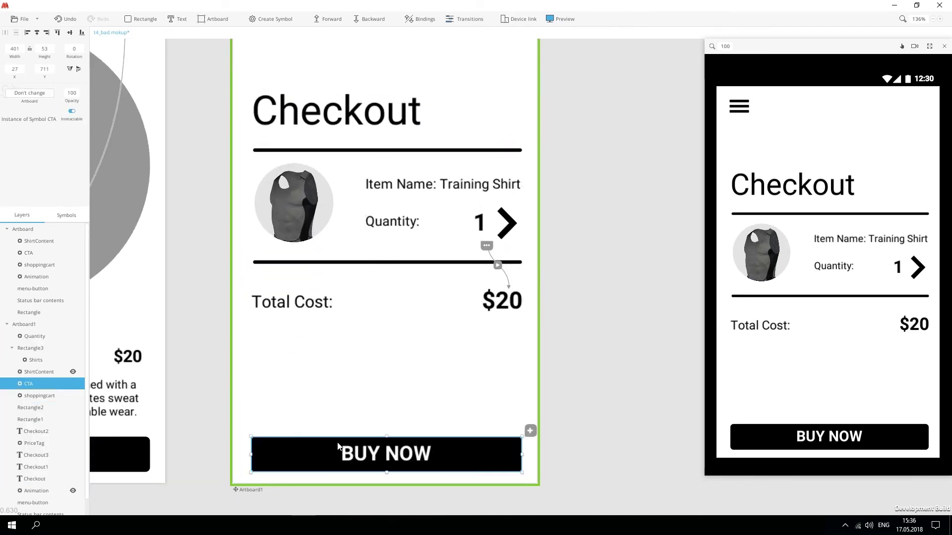
pyautogui.doubleClick(305, 451)
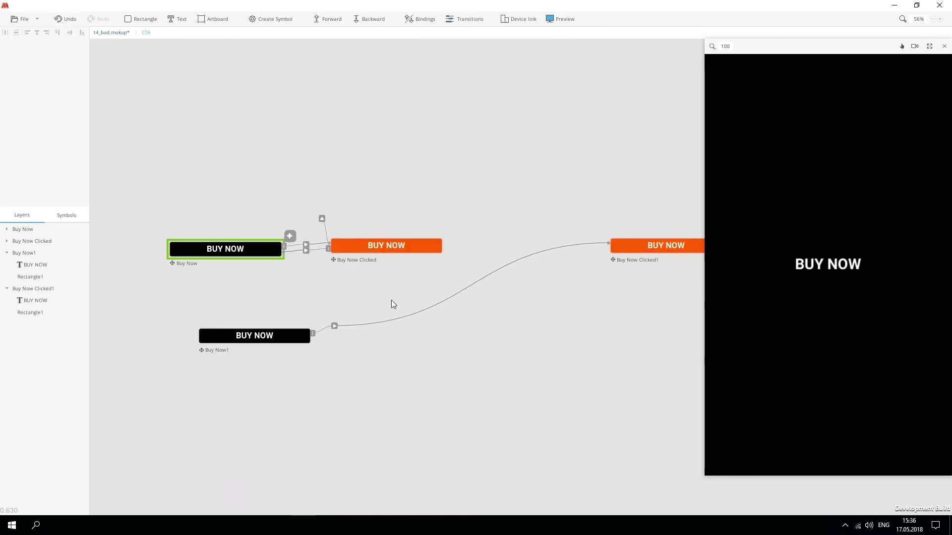
pyautogui.click(244, 336)
pyautogui.doubleClick(245, 337)
pyautogui.write('P')
pyautogui.hotkey('ctrl', 'd')
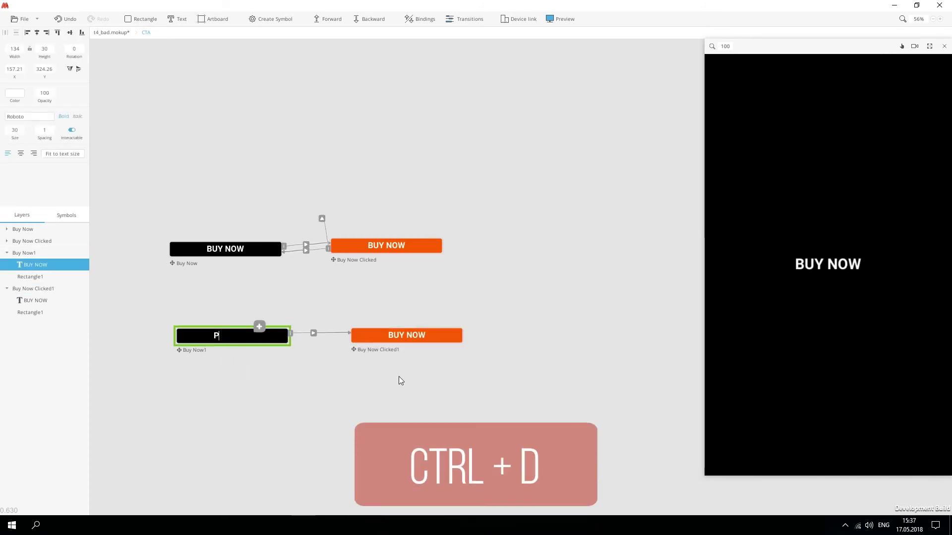
pyautogui.write('LACE ORDER')
# Step: Change the duplicated orange button's text to ORDER ACCEPTED and centre it horizontally
pyautogui.doubleClick(408, 335)
pyautogui.write('ORDER ACCEPTED')
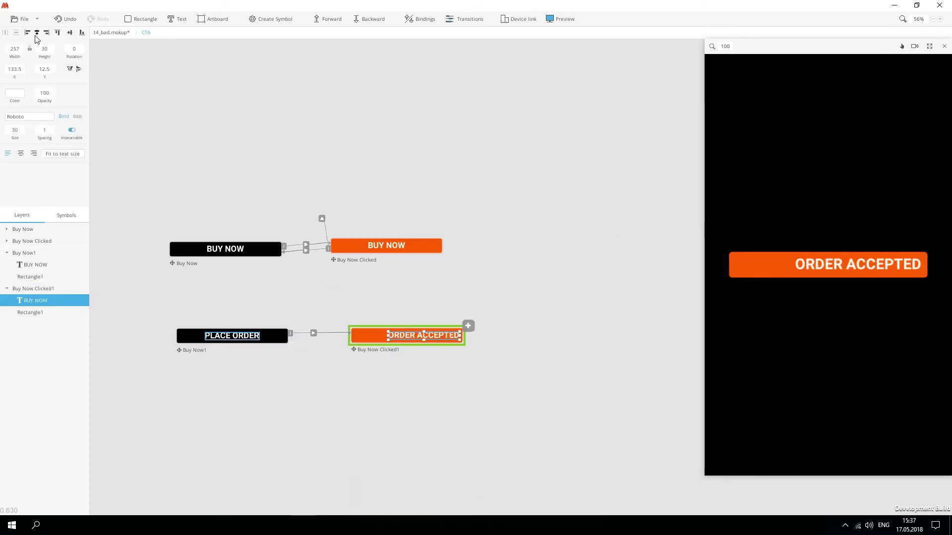
pyautogui.click(36, 34)
pyautogui.click(307, 368)
# Step: Rename the duplicated black artboard as Place Order and the duplicated orange artboard as OrderAccepted
pyautogui.doubleClick(186, 351)
pyautogui.write('Plcae Oredr')
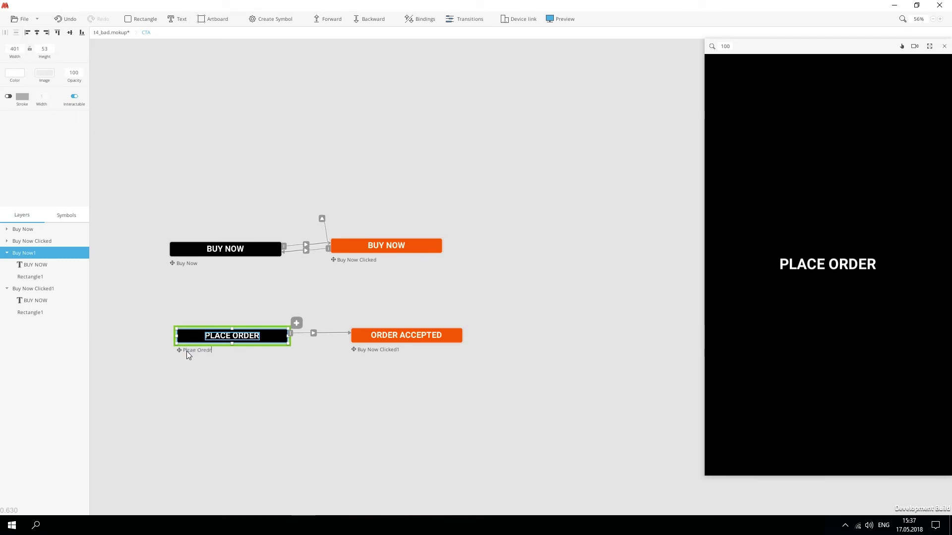
pyautogui.click(394, 348)
pyautogui.doubleClick(198, 350)
pyautogui.write('Place Order')
pyautogui.doubleClick(394, 349)
pyautogui.write('Or')
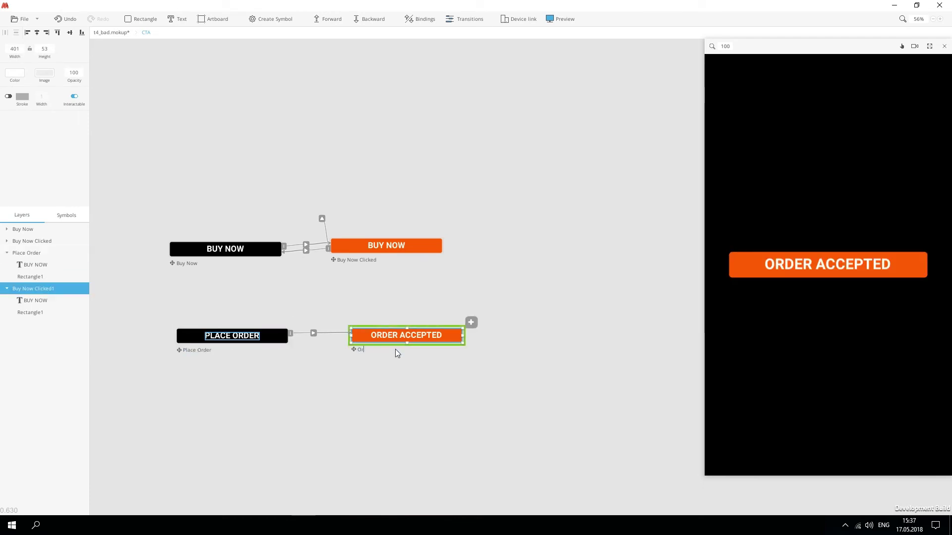
pyautogui.write('derAccepted')
pyautogui.press('Return')
# Step: Rename the text layers of the two duplicated button artboards as orderAccepted and PlaceOrder
pyautogui.click(46, 298)
pyautogui.click(46, 300)
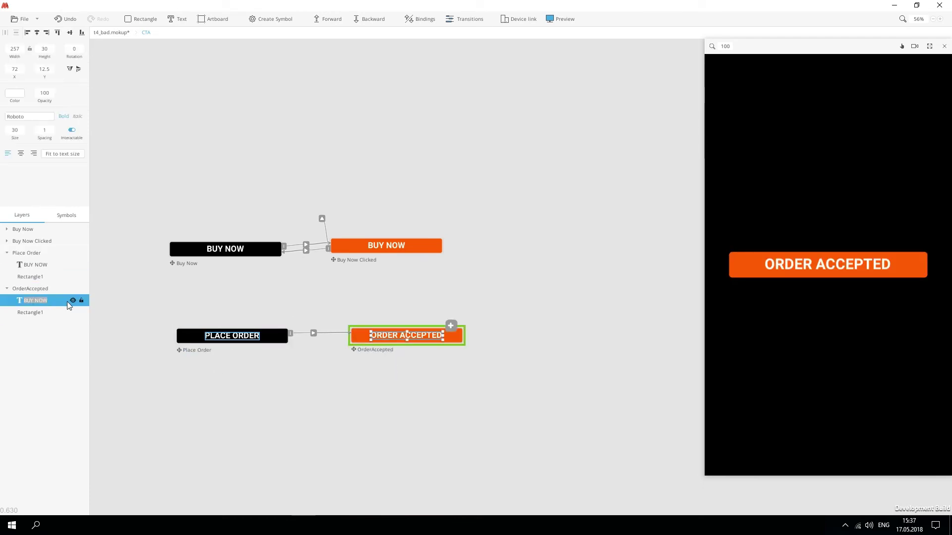
pyautogui.write('orderAccepted')
pyautogui.click(36, 265)
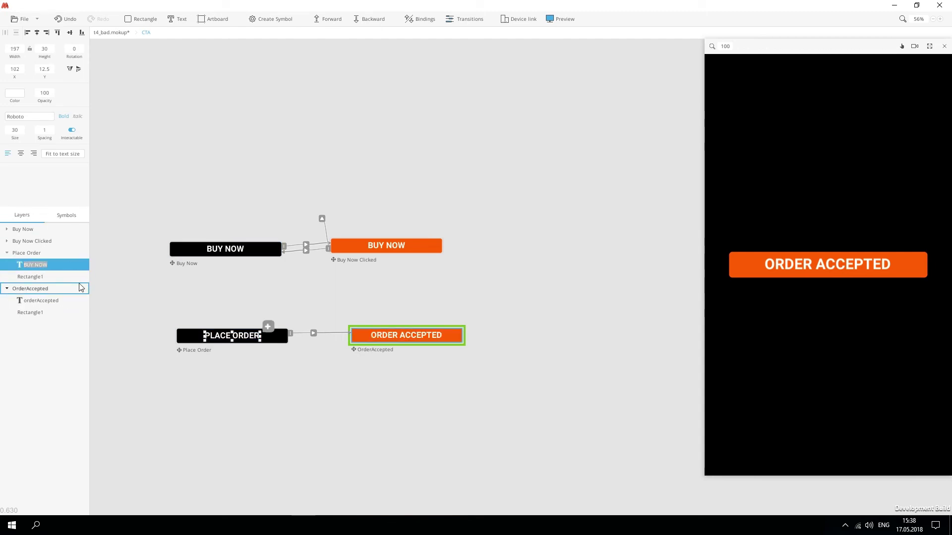
# Step: Add an Auto action to the OrderAccepted artboard and name it backToMain
pyautogui.click(85, 289)
pyautogui.click(470, 323)
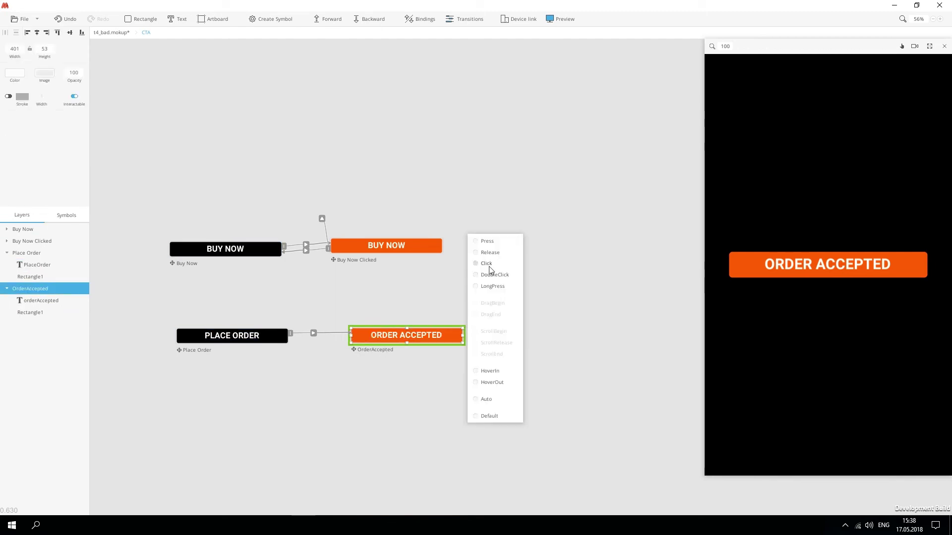
pyautogui.click(487, 400)
pyautogui.click(342, 308)
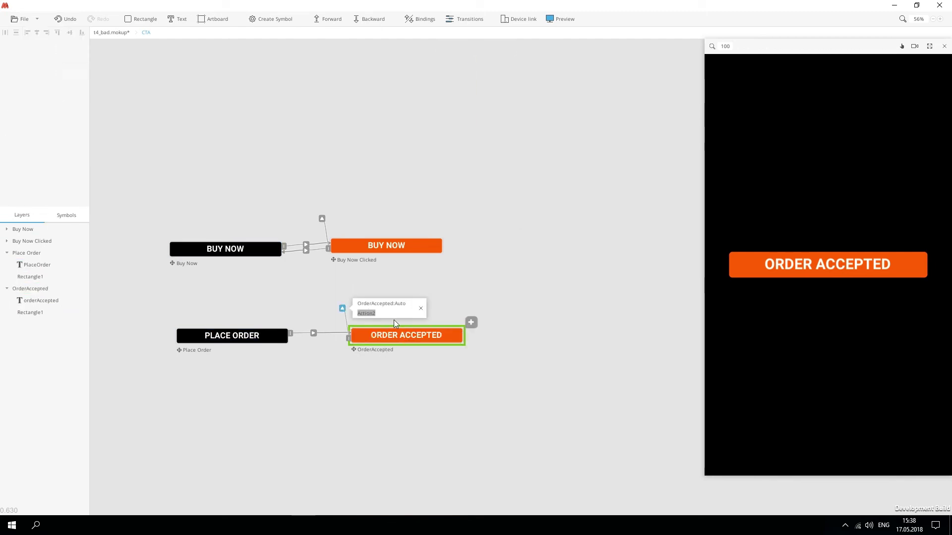
pyautogui.write('backToMai')
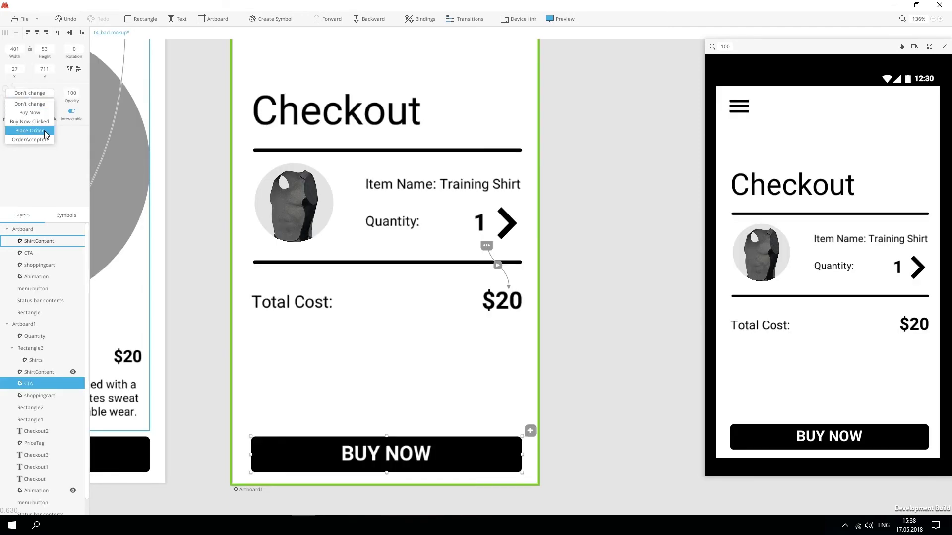
# Step: Set the checkout screen's CTA instance to the Place Order artboard
pyautogui.click(30, 130)
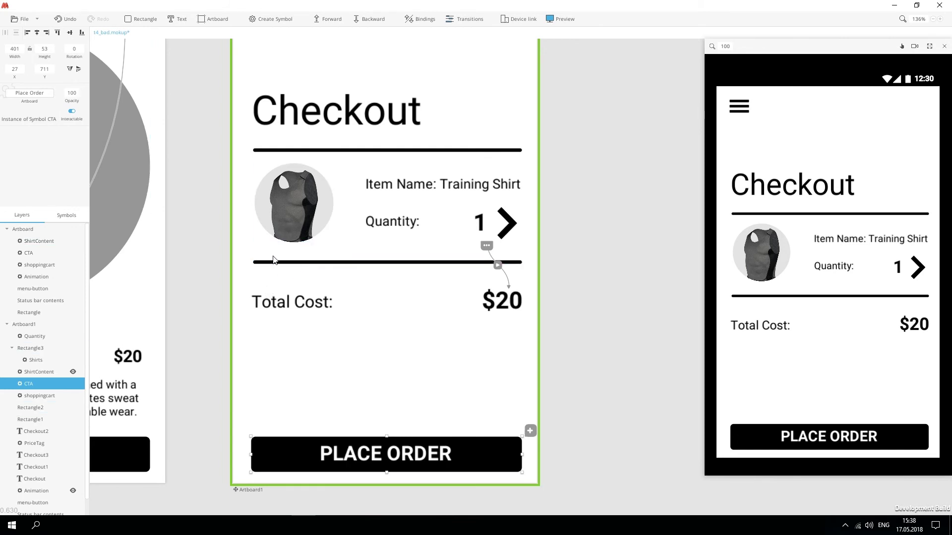
# Step: Create a symbol named Checkout from the title, item details and total cost, and set its instance's artboard to Artboard
pyautogui.moveTo(286, 135); pyautogui.dragTo(319, 153)
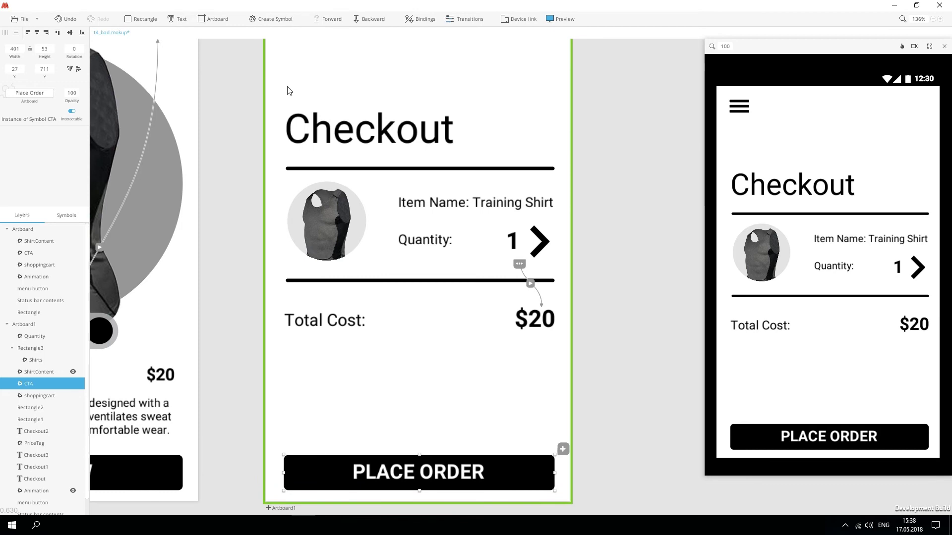
pyautogui.scroll(3, 288, 91)
pyautogui.scroll(-3, 333, 174)
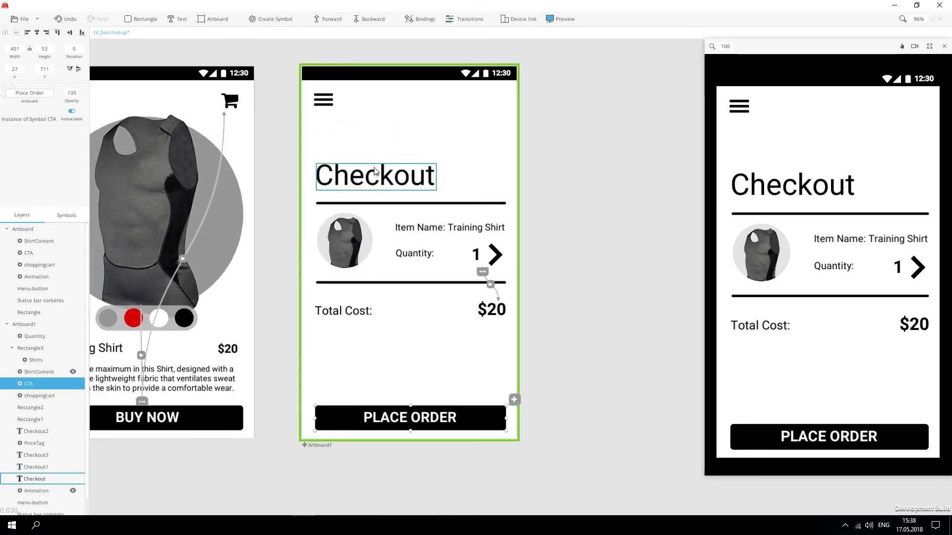
pyautogui.moveTo(313, 138); pyautogui.dragTo(503, 327)
pyautogui.hotkey('ctrl', 'k')
pyautogui.write('Checkout')
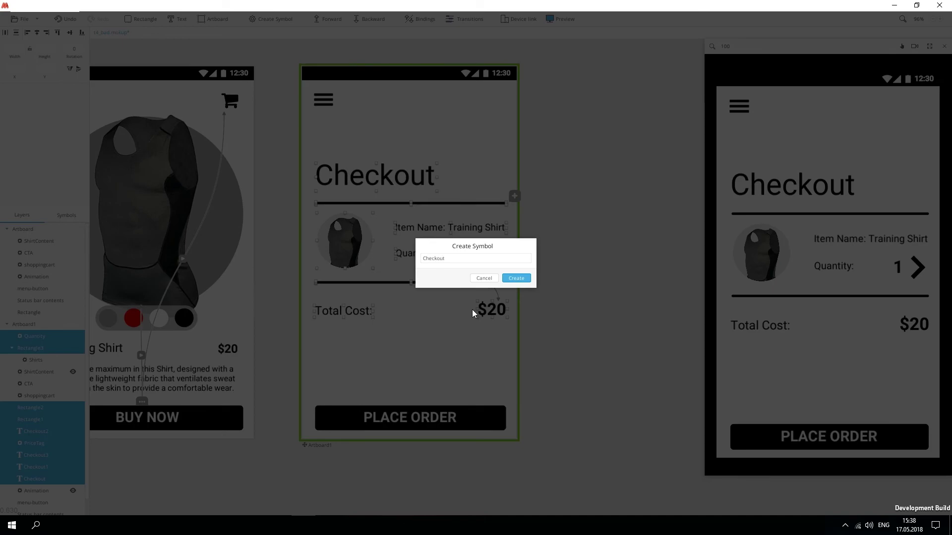
pyautogui.press('Return')
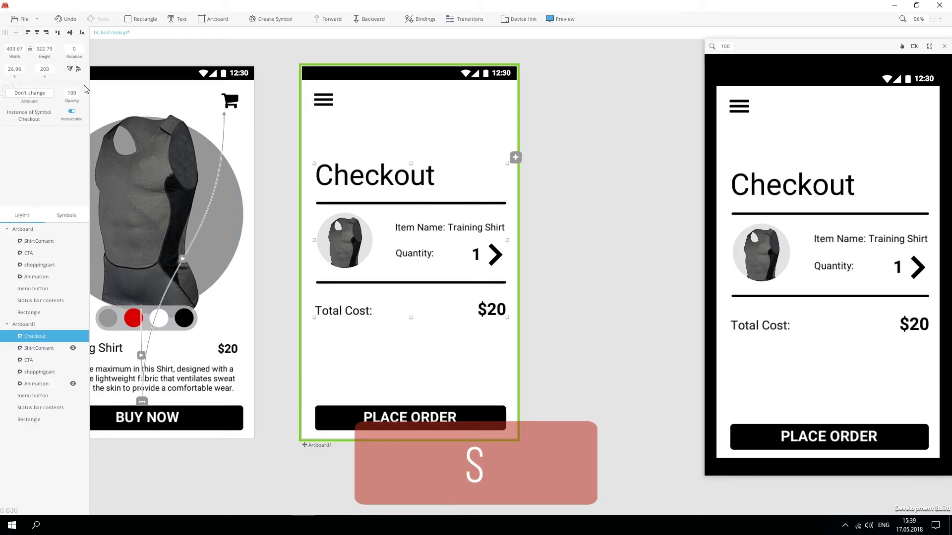
pyautogui.click(38, 92)
pyautogui.click(29, 113)
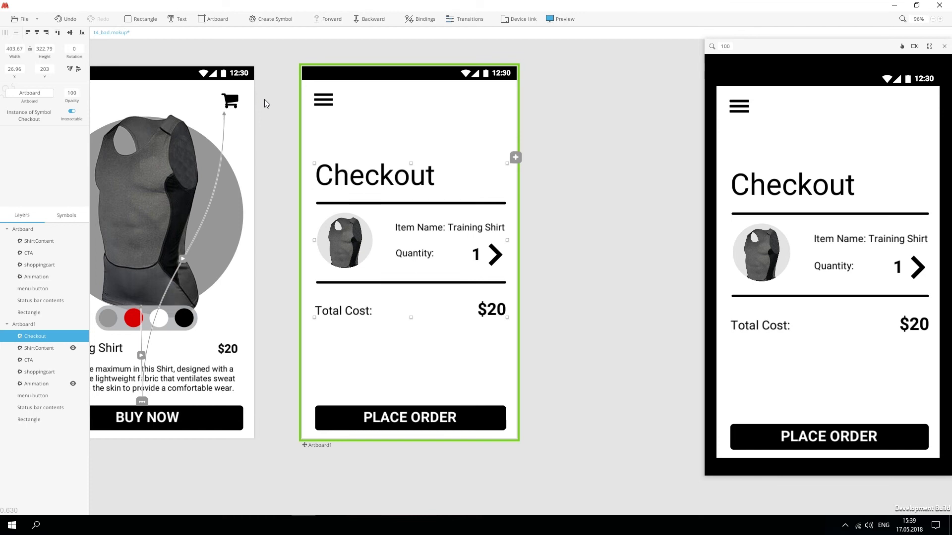
# Step: Open the shopping cart symbol and add a Click action to the artboard with the orange dot
pyautogui.click(230, 101)
pyautogui.doubleClick(230, 101)
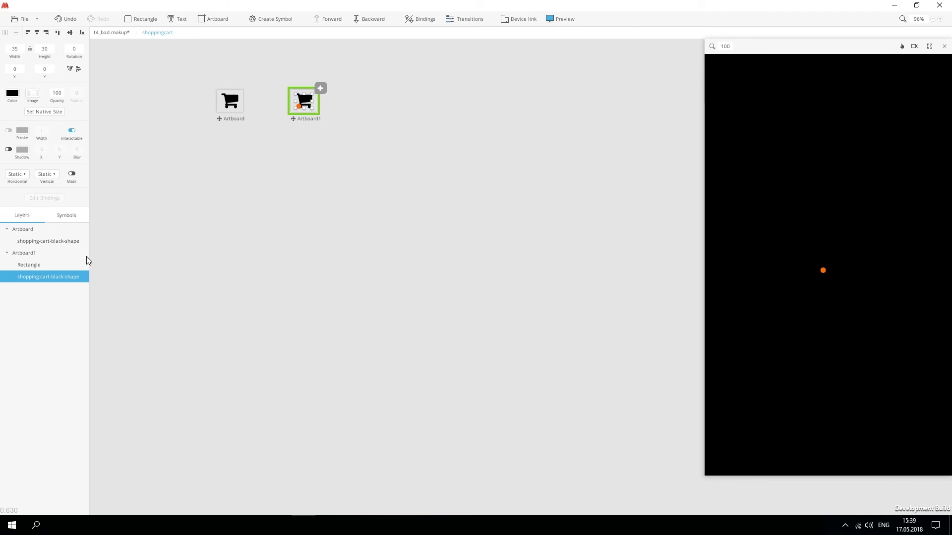
pyautogui.click(53, 251)
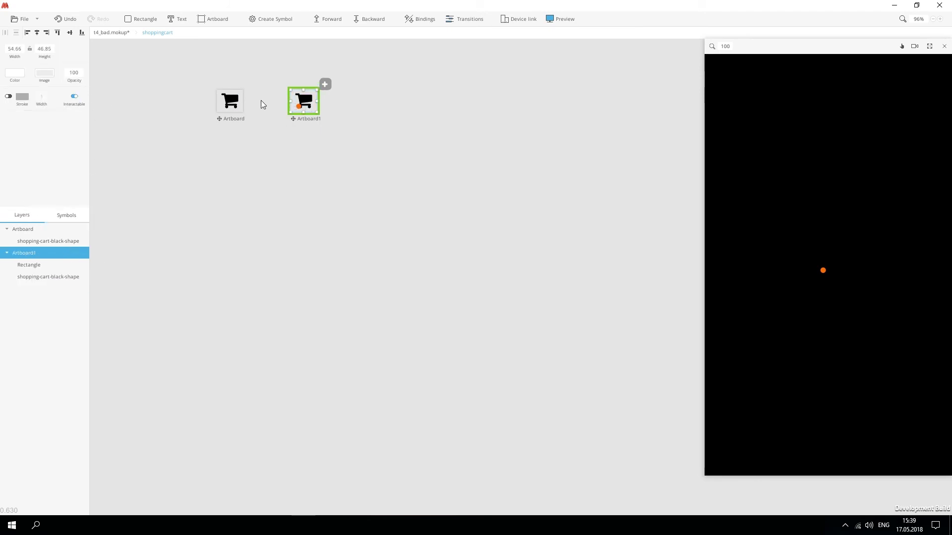
pyautogui.click(325, 84)
pyautogui.click(384, 205)
pyautogui.moveTo(391, 270); pyautogui.dragTo(412, 423)
pyautogui.click(344, 242)
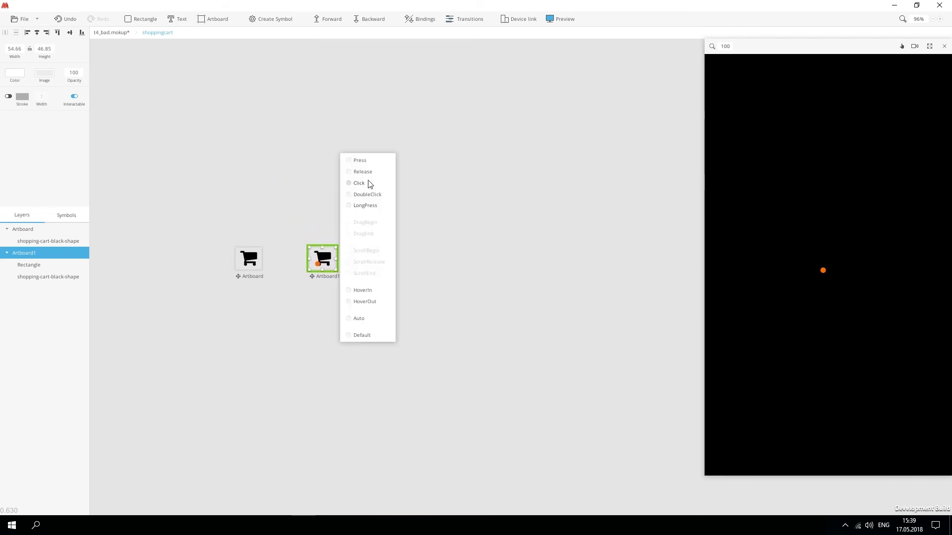
pyautogui.moveTo(368, 180); pyautogui.dragTo(474, 50)
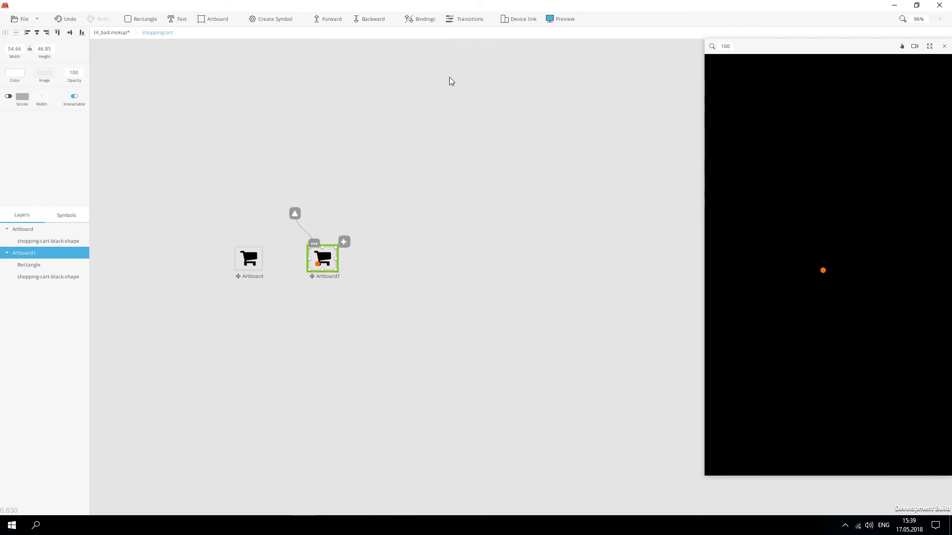
# Step: Link Action1 of the main screen's shopping cart instance to the checkout artboard, Artboard1
pyautogui.doubleClick(287, 233)
pyautogui.click(240, 94)
pyautogui.click(251, 85)
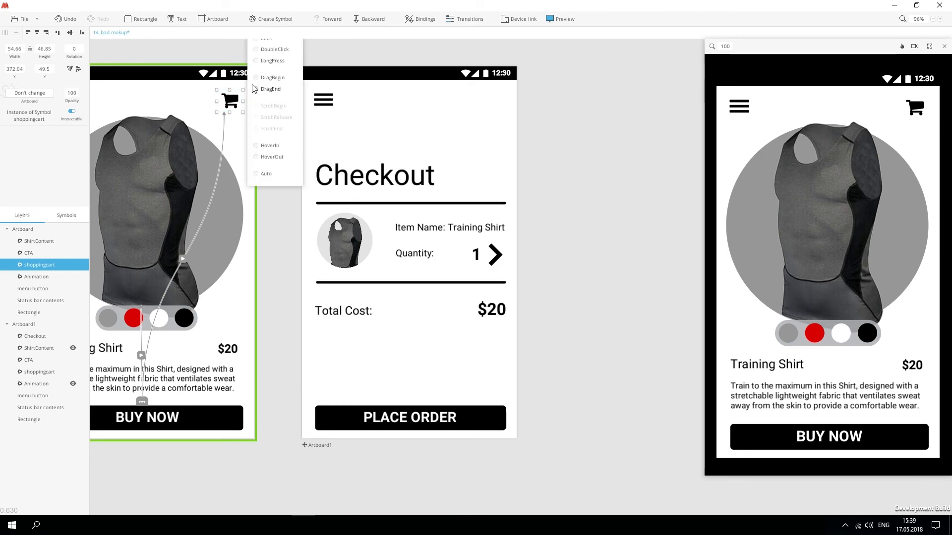
pyautogui.moveTo(267, 280); pyautogui.dragTo(332, 382)
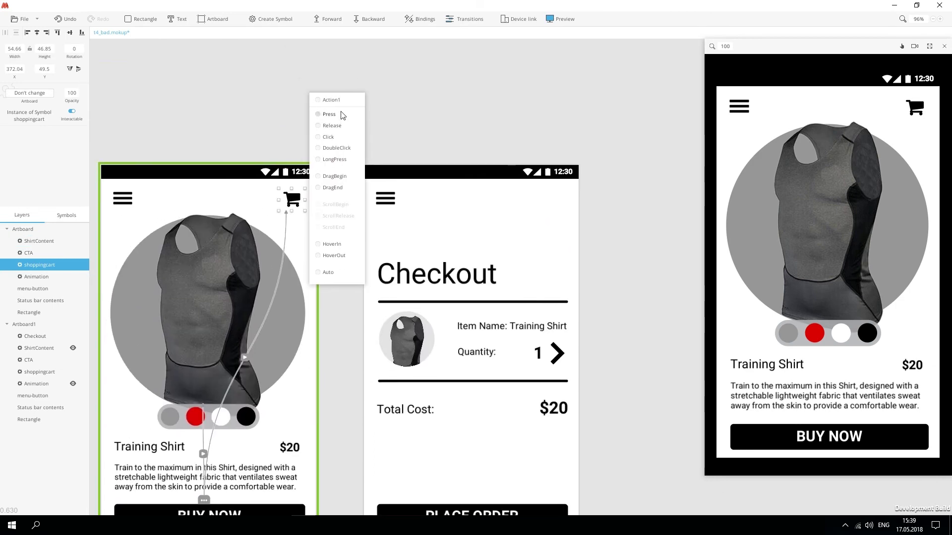
pyautogui.moveTo(331, 102); pyautogui.dragTo(387, 439)
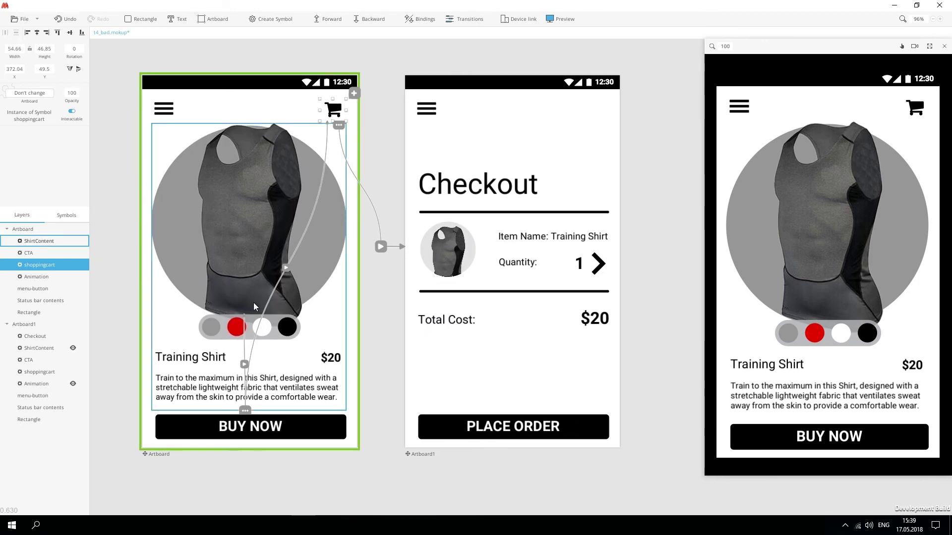
# Step: In the ShirtContent symbol, set the opacity of Artboard1's shirt, circle background and color picker to 0
pyautogui.doubleClick(231, 193)
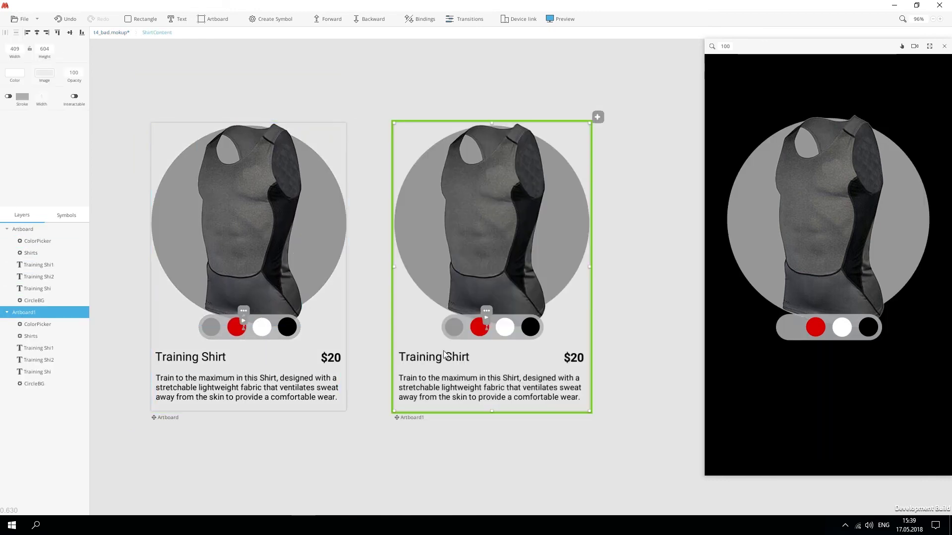
pyautogui.click(466, 278)
pyautogui.click(75, 93)
pyautogui.write('0')
pyautogui.click(441, 268)
pyautogui.click(73, 93)
pyautogui.write('0')
pyautogui.click(463, 324)
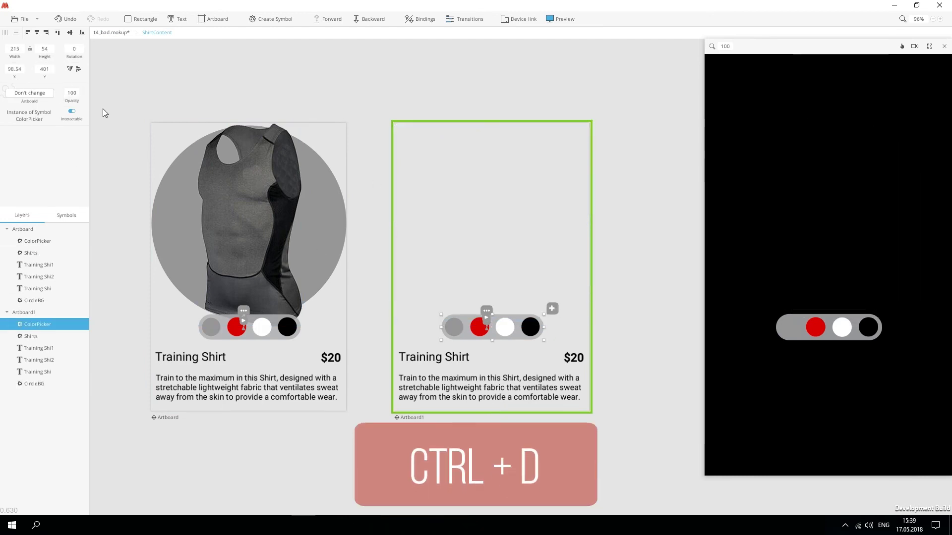
pyautogui.click(71, 93)
pyautogui.write('0')
# Step: Set the opacity of Artboard1's title, description and price texts to 0 and shift all its elements slightly to the left
pyautogui.click(434, 357)
pyautogui.click(45, 92)
pyautogui.write('0')
pyautogui.click(495, 387)
pyautogui.click(45, 93)
pyautogui.write('0')
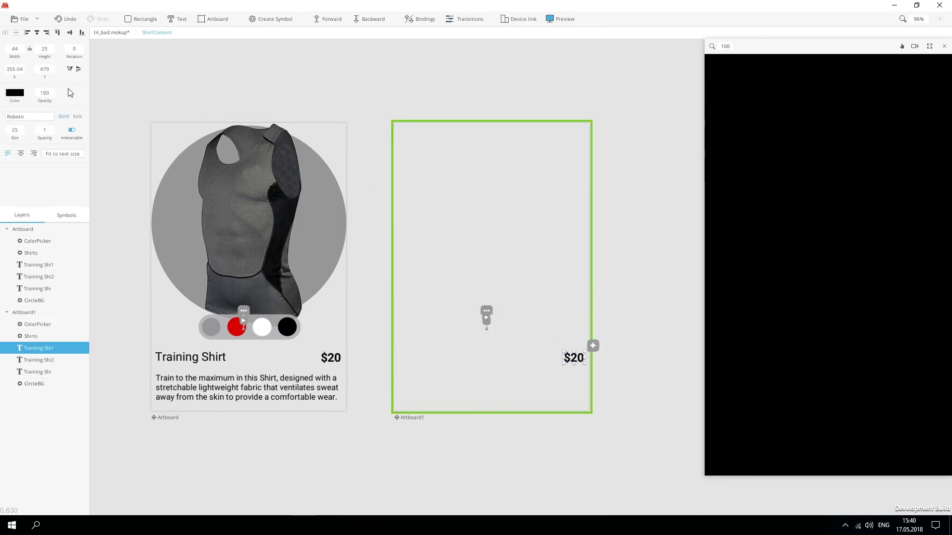
pyautogui.hotkey('ctrl', 'd')
pyautogui.hotkey('ctrl', 'a')
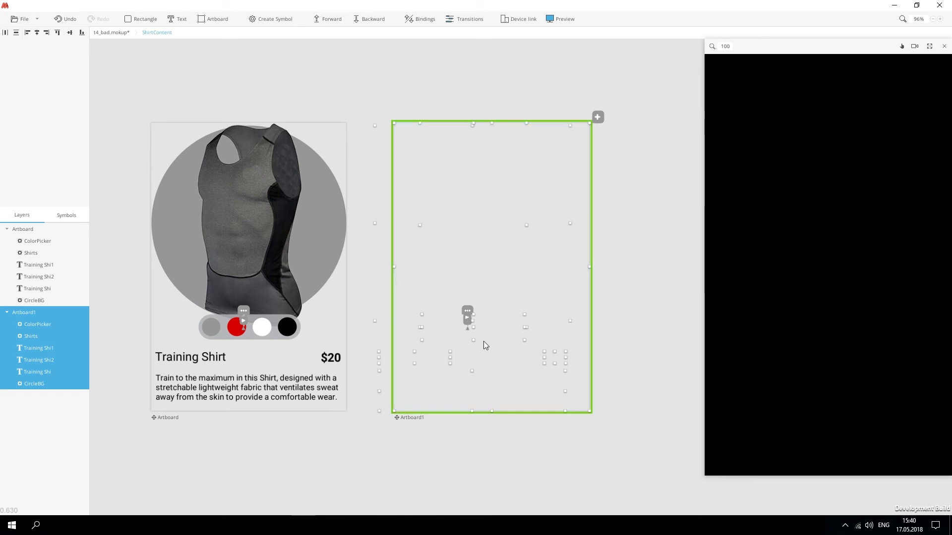
pyautogui.click(664, 156)
# Step: Add a Default transition from ShirtContent's Artboard1 to Artboard and open its timeline
pyautogui.click(598, 118)
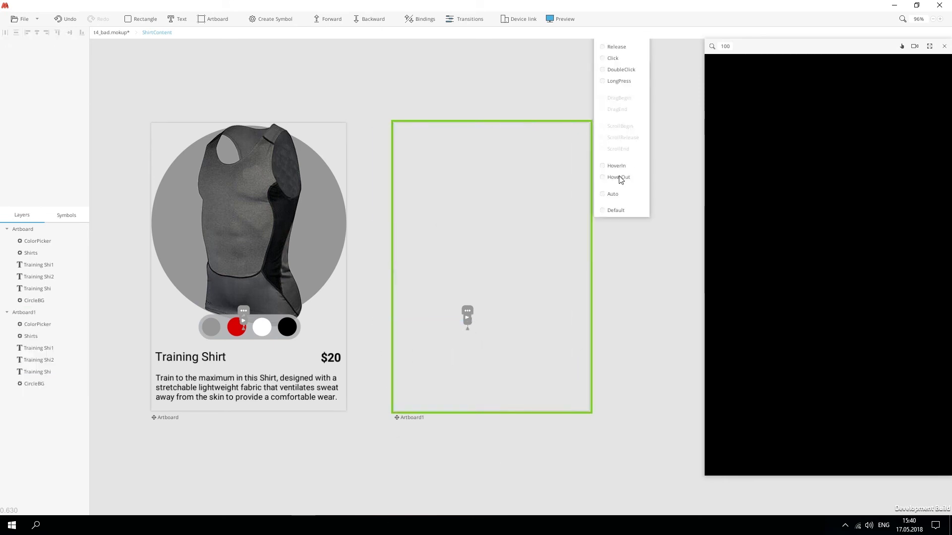
pyautogui.click(618, 210)
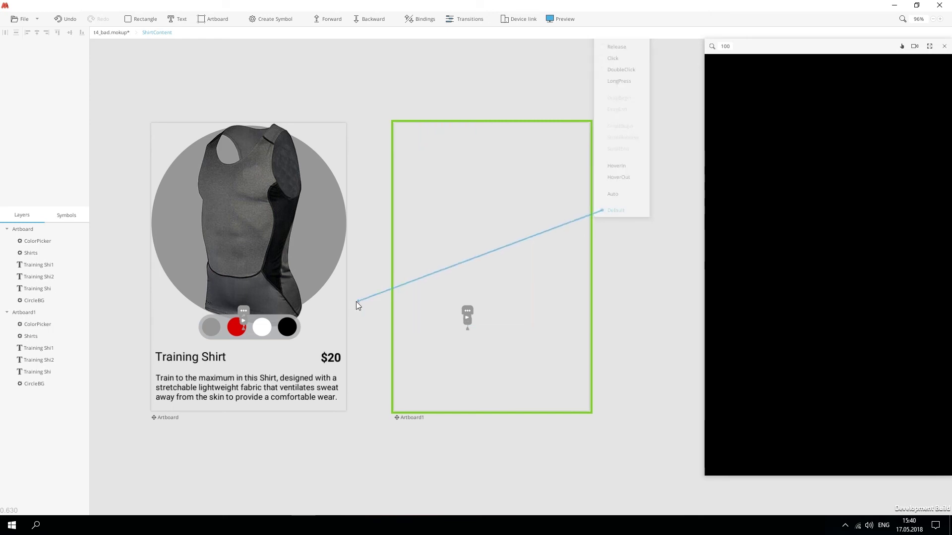
pyautogui.click(325, 315)
pyautogui.click(370, 282)
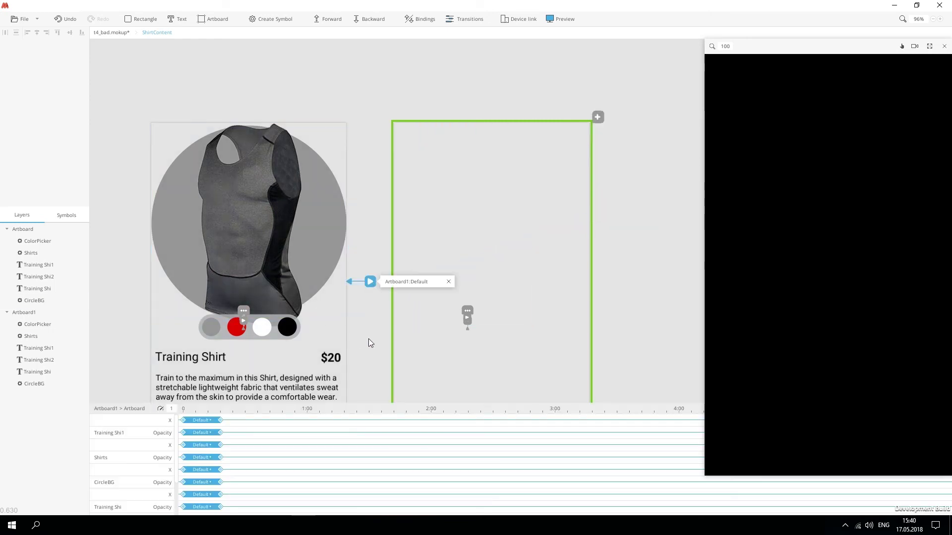
# Step: Lengthen the X animations to about 0.6 s with Ease In-Out, make the opacity animations Linear, and stagger the elements' start times
pyautogui.moveTo(368, 338); pyautogui.dragTo(401, 227)
pyautogui.moveTo(297, 404); pyautogui.dragTo(297, 311)
pyautogui.moveTo(219, 341); pyautogui.dragTo(257, 341)
pyautogui.moveTo(220, 366); pyautogui.dragTo(255, 365)
pyautogui.moveTo(220, 390); pyautogui.dragTo(259, 391)
pyautogui.moveTo(220, 416); pyautogui.dragTo(259, 415)
pyautogui.moveTo(220, 440); pyautogui.dragTo(256, 441)
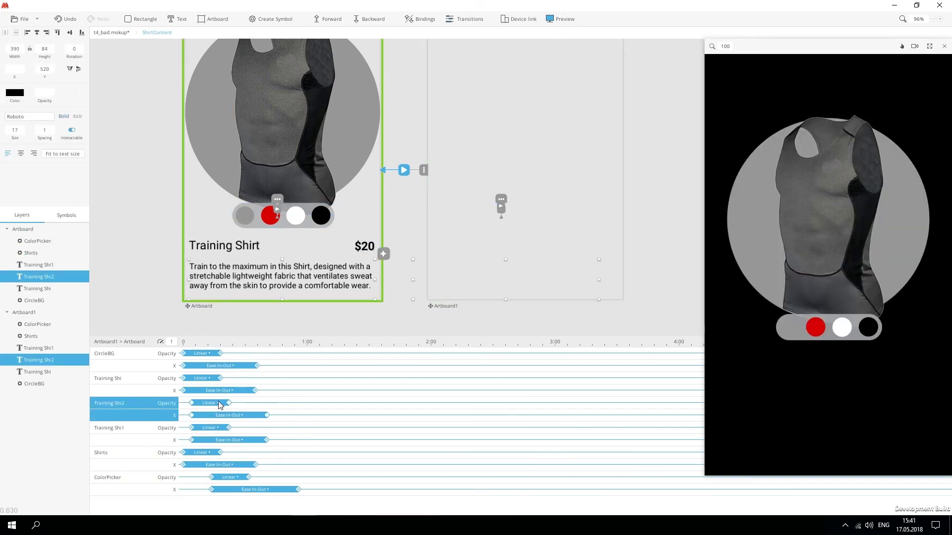
pyautogui.click(212, 455)
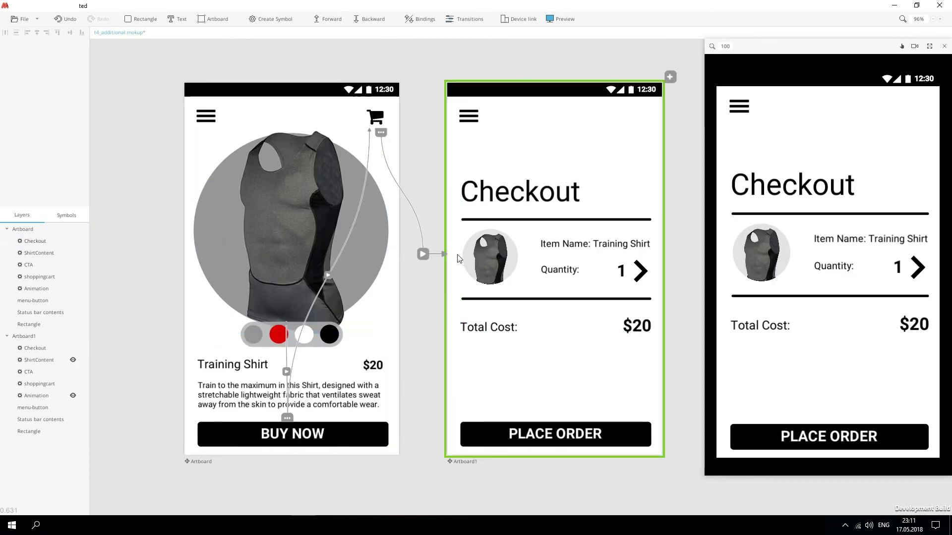
# Step: On the checkout screen, hide the Checkout instance and show the ShirtContent instance
pyautogui.click(488, 244)
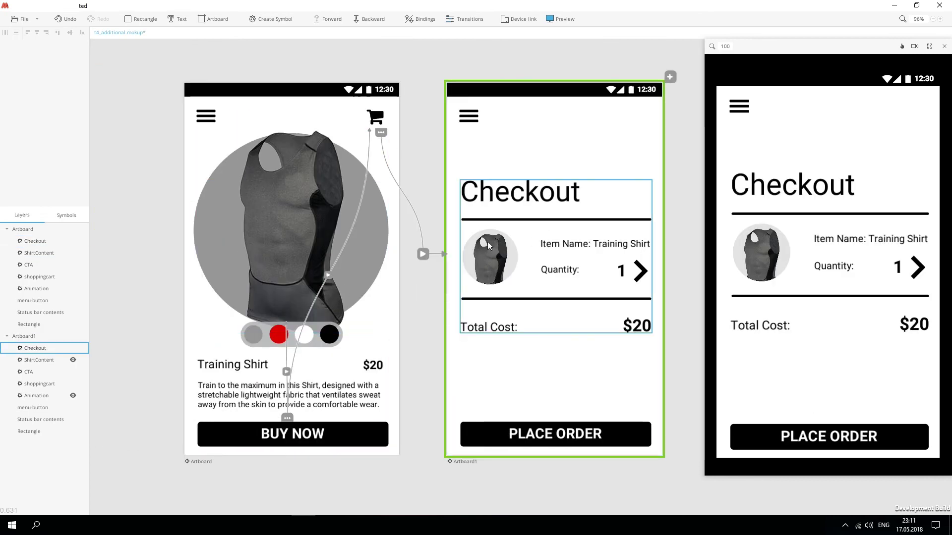
pyautogui.click(489, 254)
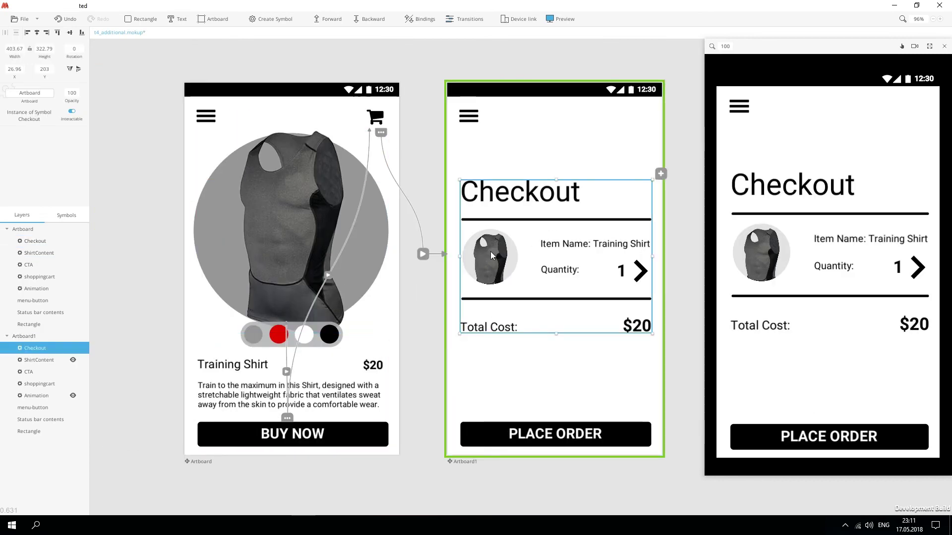
pyautogui.click(73, 349)
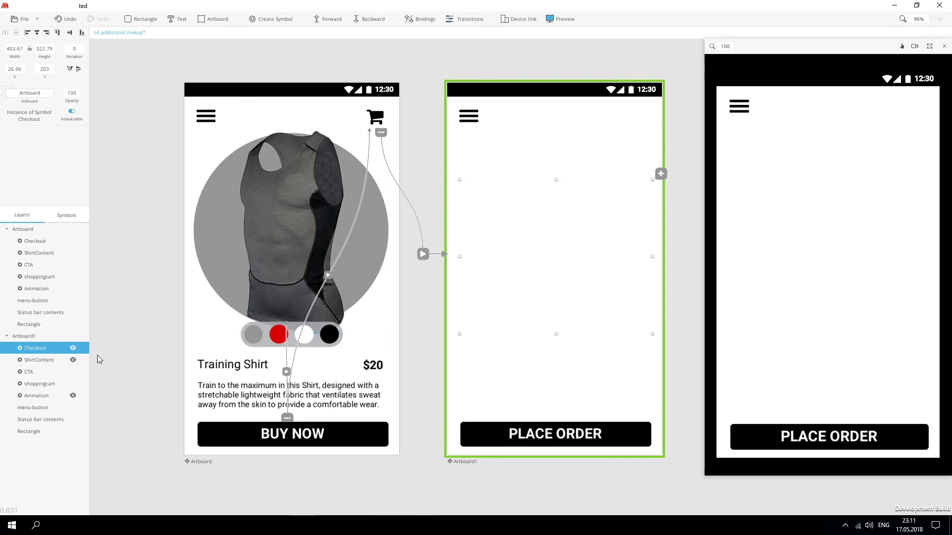
pyautogui.click(73, 360)
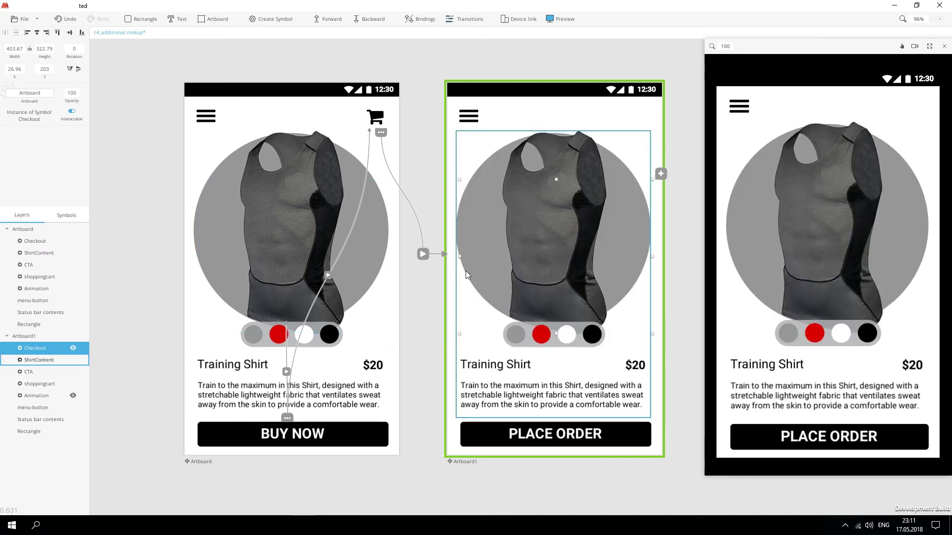
# Step: Set the checkout screen's ShirtContent instance to Artboard1
pyautogui.click(549, 144)
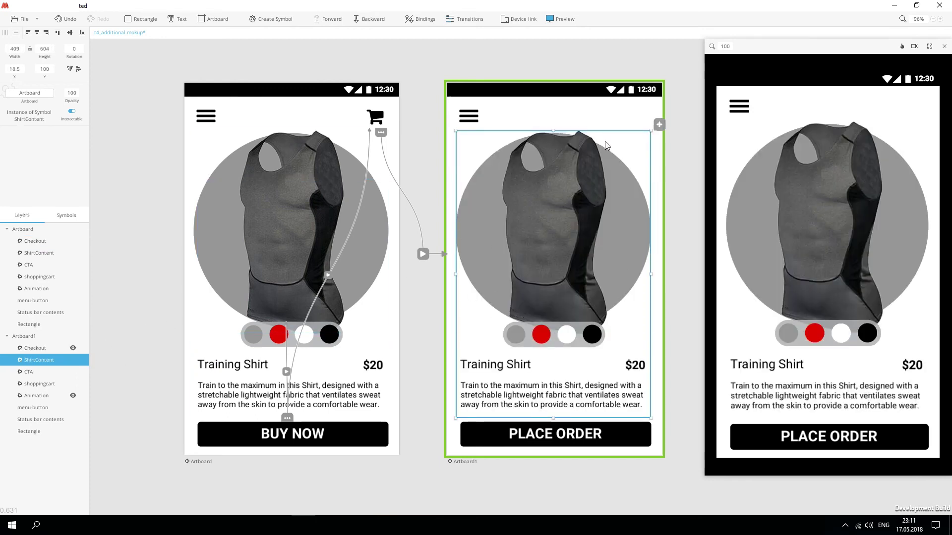
pyautogui.click(30, 92)
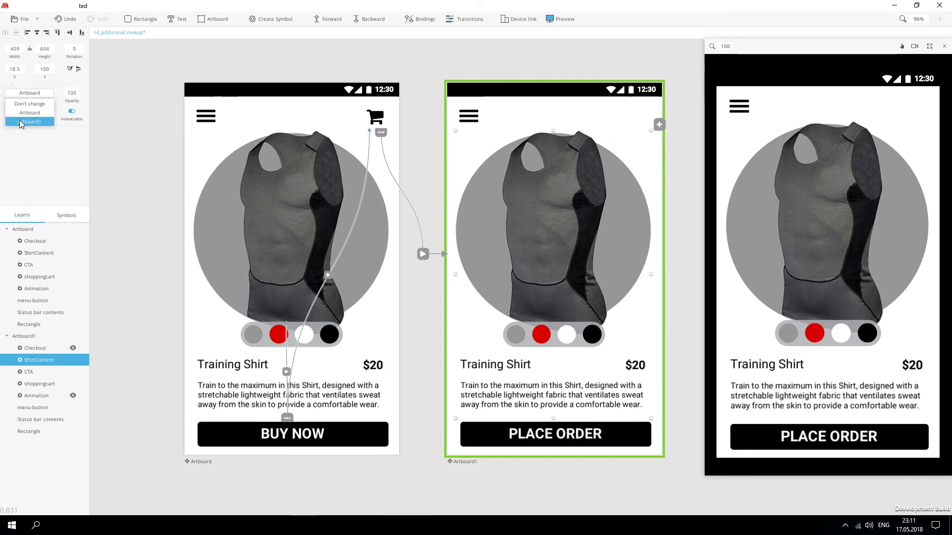
pyautogui.click(36, 123)
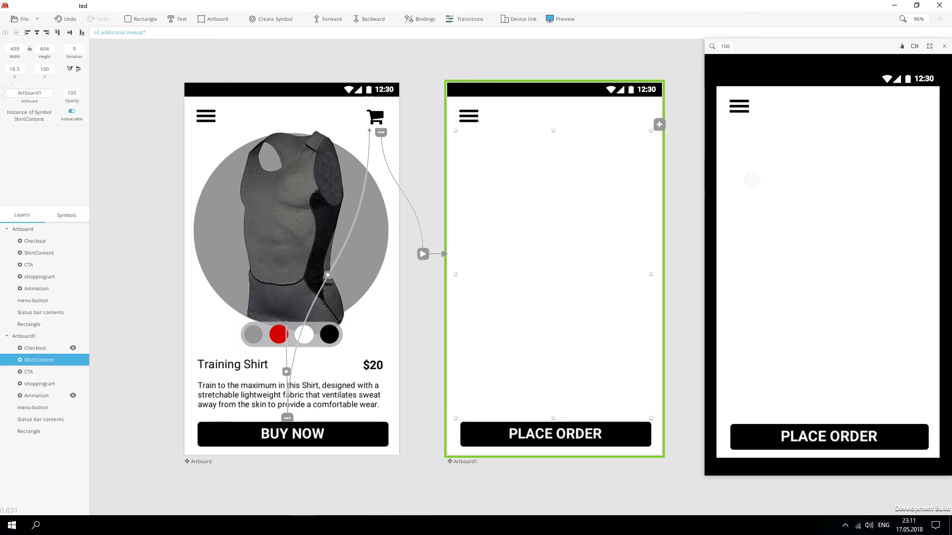
# Step: Preview the main screen full screen and test the Buy Now transition to the checkout screen
pyautogui.click(252, 94)
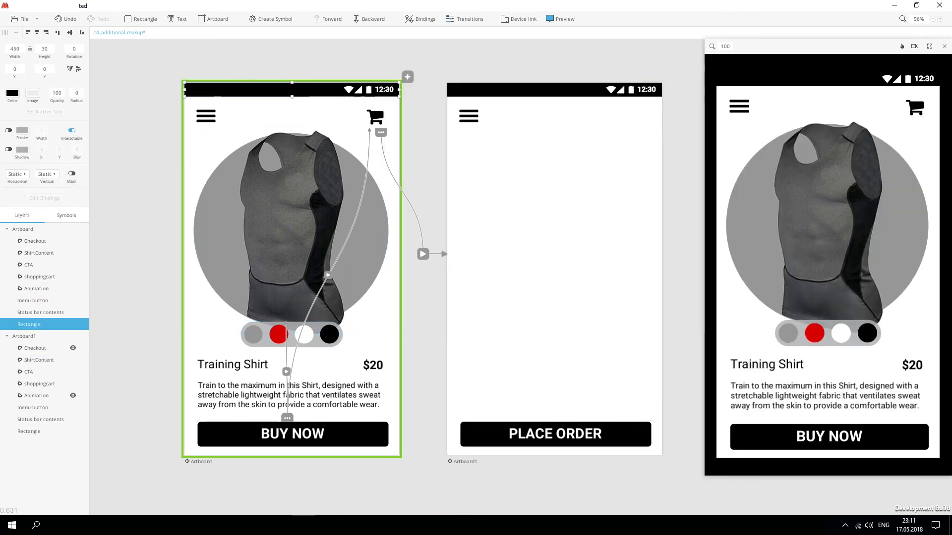
pyautogui.click(930, 46)
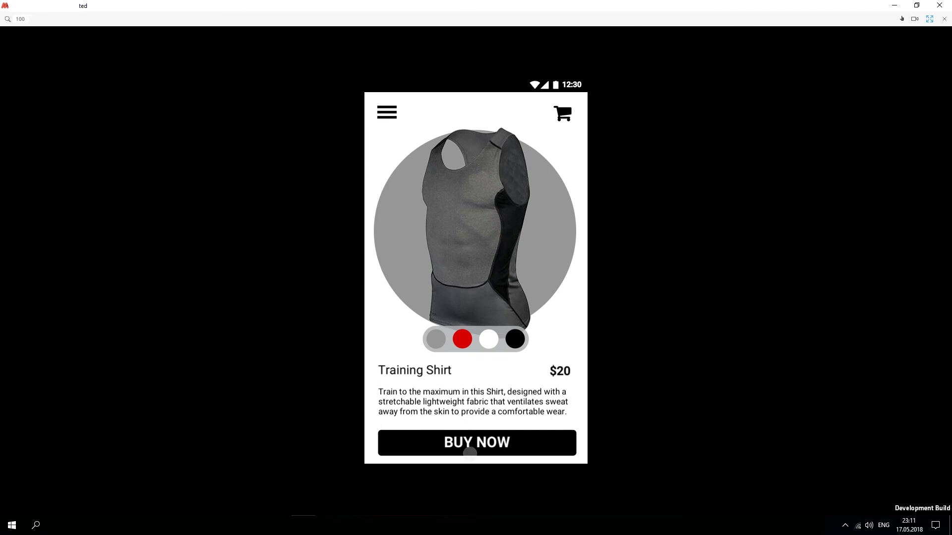
pyautogui.click(469, 453)
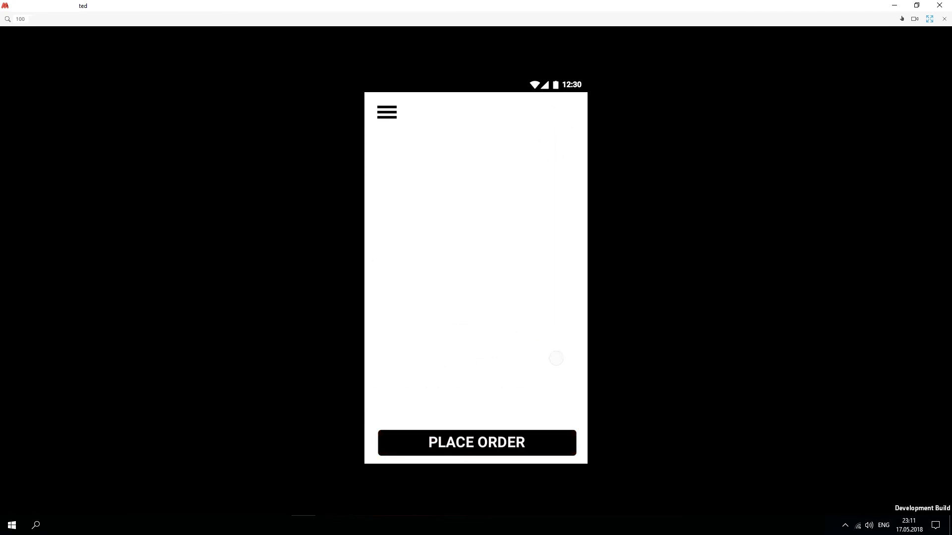
pyautogui.click(929, 19)
# Step: Make the checkout screen's ShirtContent instance non-interactable and show the Checkout instance again
pyautogui.click(535, 222)
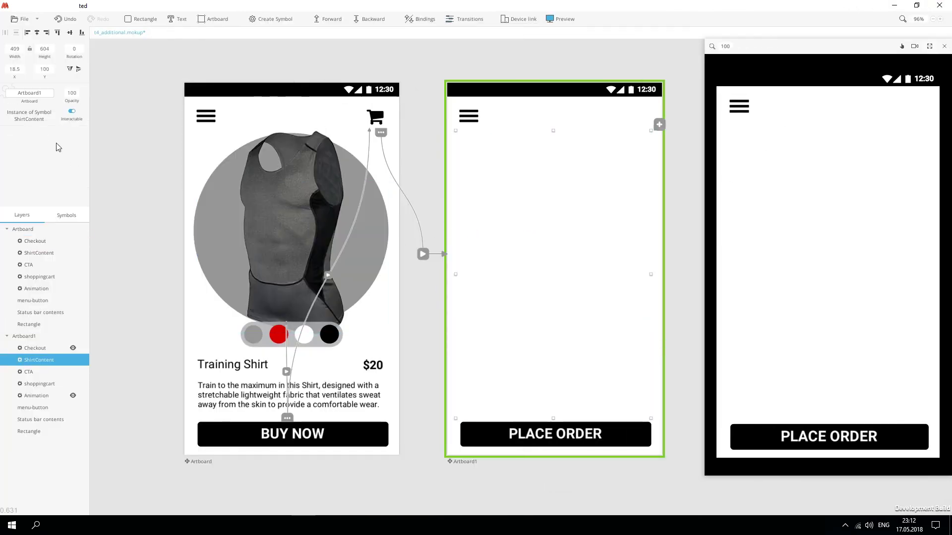
pyautogui.click(75, 113)
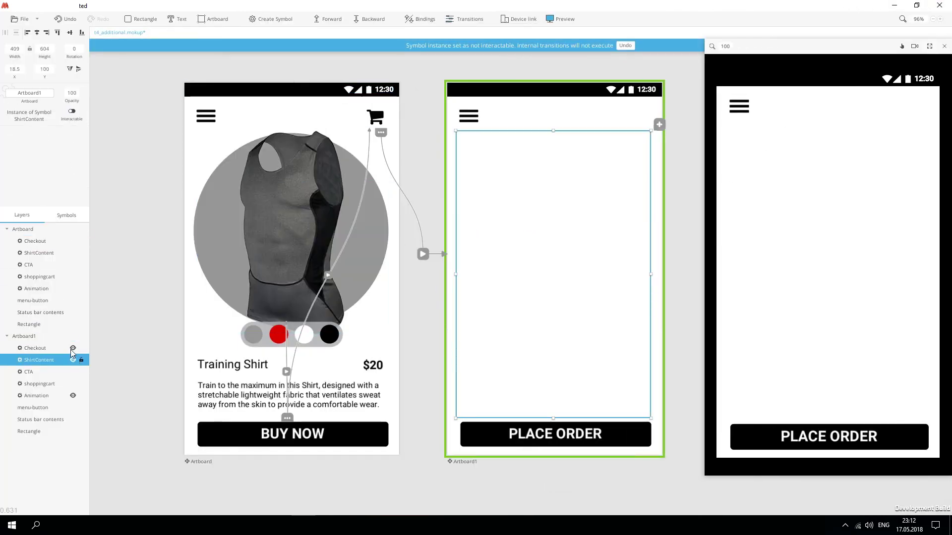
pyautogui.click(73, 348)
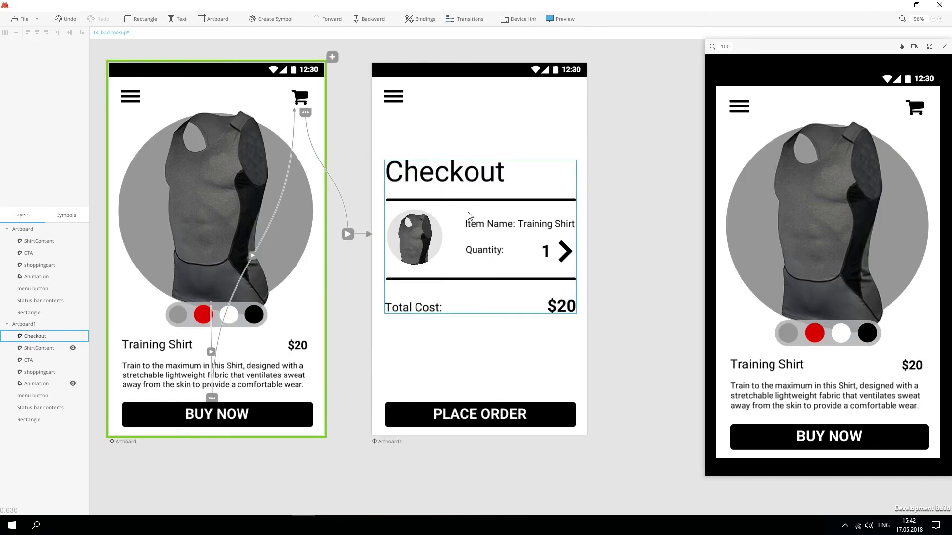
# Step: Open the Checkout symbol and duplicate its artboard as Artboard1
pyautogui.click(423, 227)
pyautogui.doubleClick(437, 225)
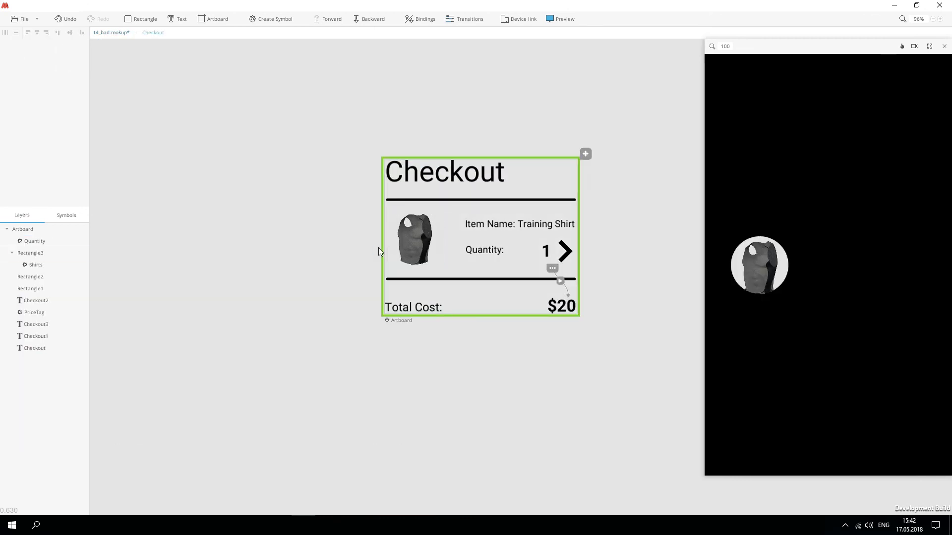
pyautogui.click(402, 317)
pyautogui.click(585, 154)
# Step: Set the opacity of the elements in the Checkout symbol's Artboard1 to 0, including title, quantity, lines and total cost
pyautogui.click(492, 192)
pyautogui.click(48, 97)
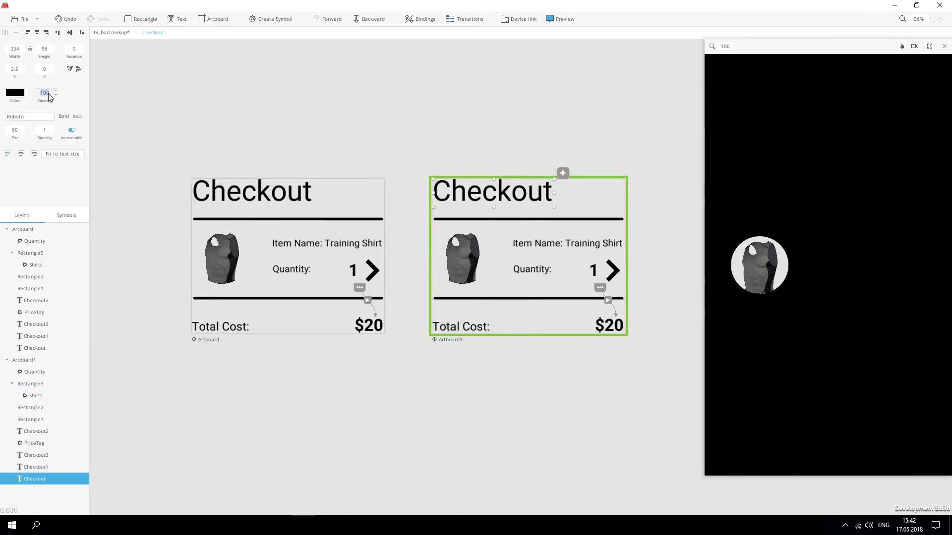
pyautogui.write('0')
pyautogui.click(595, 270)
pyautogui.write('0')
pyautogui.click(529, 299)
pyautogui.click(424, 326)
# Step: Add a Default transition from the Checkout symbol's Artboard1 to Artboard and lengthen its X animations to about 0.5 s
pyautogui.click(633, 173)
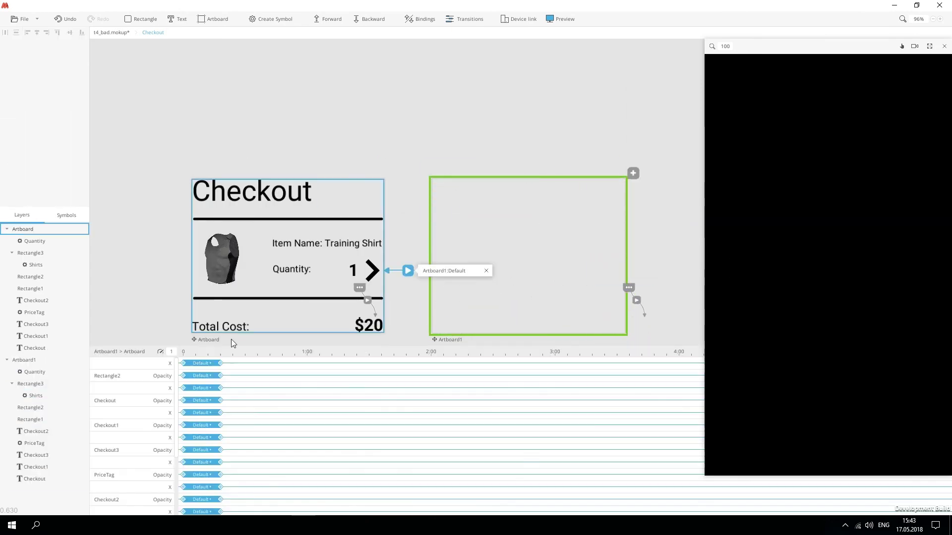
pyautogui.moveTo(231, 346); pyautogui.dragTo(231, 236)
pyautogui.moveTo(220, 476); pyautogui.dragTo(245, 476)
pyautogui.moveTo(221, 450); pyautogui.dragTo(250, 426)
pyautogui.moveTo(221, 401); pyautogui.dragTo(246, 401)
pyautogui.moveTo(221, 363); pyautogui.dragTo(247, 364)
pyautogui.moveTo(220, 376); pyautogui.dragTo(256, 376)
pyautogui.moveTo(221, 264); pyautogui.dragTo(247, 264)
# Step: Set the easing of the transition's position animations to Ease In-Out
pyautogui.click(214, 265)
pyautogui.click(215, 364)
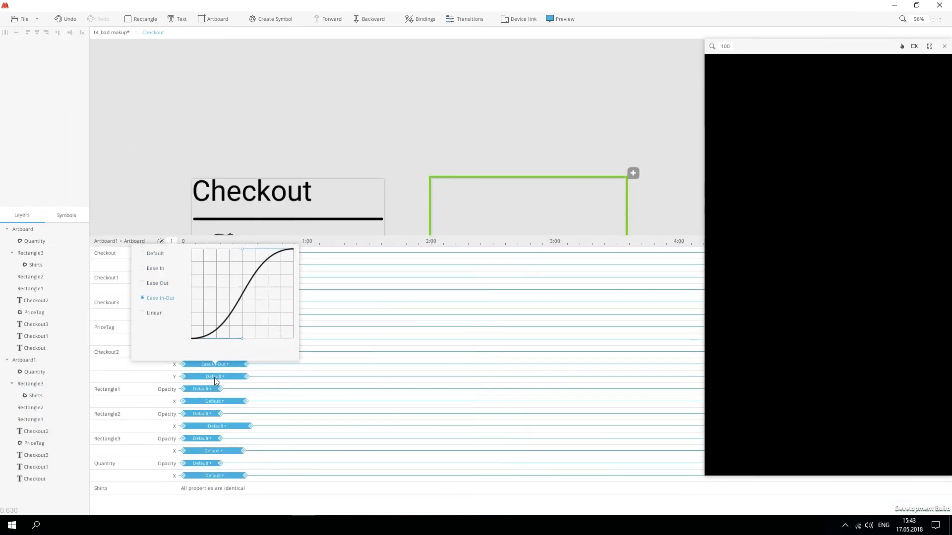
pyautogui.click(214, 475)
# Step: Stagger the start times of the Quantity, Rectangle3, Rectangle1, Checkout2, PriceTag, Checkout3 and Checkout1 animations in the Artboard1-to-Artboard transition
pyautogui.moveTo(197, 464); pyautogui.dragTo(257, 463)
pyautogui.moveTo(197, 439); pyautogui.dragTo(212, 439)
pyautogui.moveTo(197, 389); pyautogui.dragTo(206, 389)
pyautogui.click(197, 352)
pyautogui.moveTo(198, 352); pyautogui.dragTo(212, 352)
pyautogui.moveTo(199, 327); pyautogui.dragTo(265, 327)
pyautogui.moveTo(198, 302); pyautogui.dragTo(251, 302)
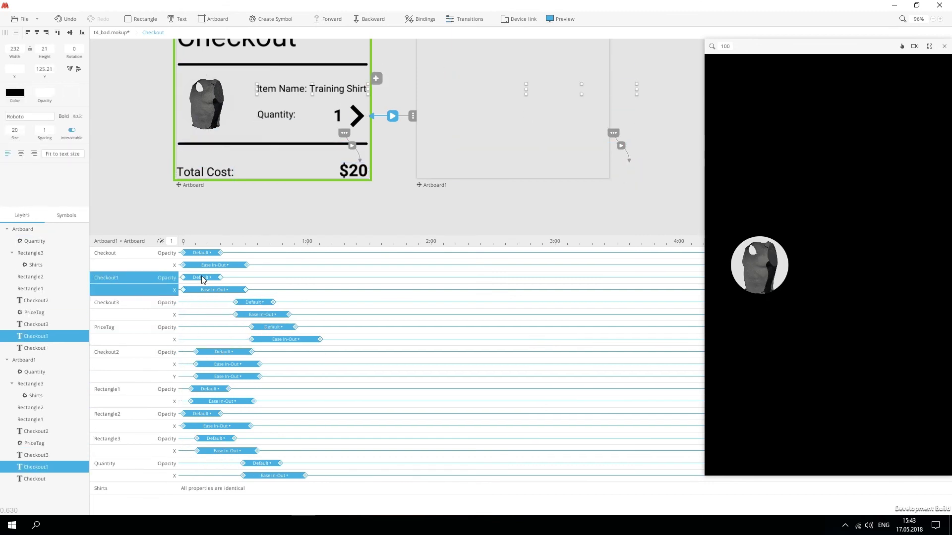
pyautogui.moveTo(202, 277); pyautogui.dragTo(229, 277)
# Step: Add a reverse transition from the Checkout symbol's Artboard to Artboard1, with longer X animations using Ease In-Out
pyautogui.moveTo(366, 59); pyautogui.dragTo(446, 128)
pyautogui.moveTo(220, 289); pyautogui.dragTo(263, 290)
pyautogui.moveTo(220, 401); pyautogui.dragTo(247, 401)
pyautogui.moveTo(220, 475); pyautogui.dragTo(252, 475)
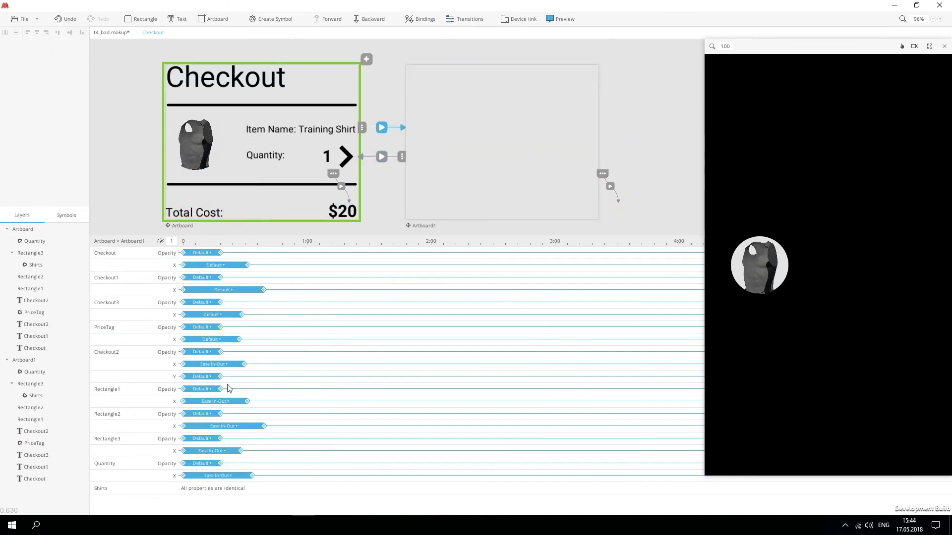
pyautogui.click(211, 339)
pyautogui.click(215, 264)
# Step: Delay the Rectangle1, Quantity, PriceTag and Checkout animations in the Artboard-to-Artboard1 transition
pyautogui.moveTo(202, 389); pyautogui.dragTo(227, 414)
pyautogui.click(155, 421)
pyautogui.moveTo(202, 463); pyautogui.dragTo(243, 463)
pyautogui.moveTo(206, 327); pyautogui.dragTo(235, 327)
pyautogui.moveTo(206, 253); pyautogui.dragTo(233, 253)
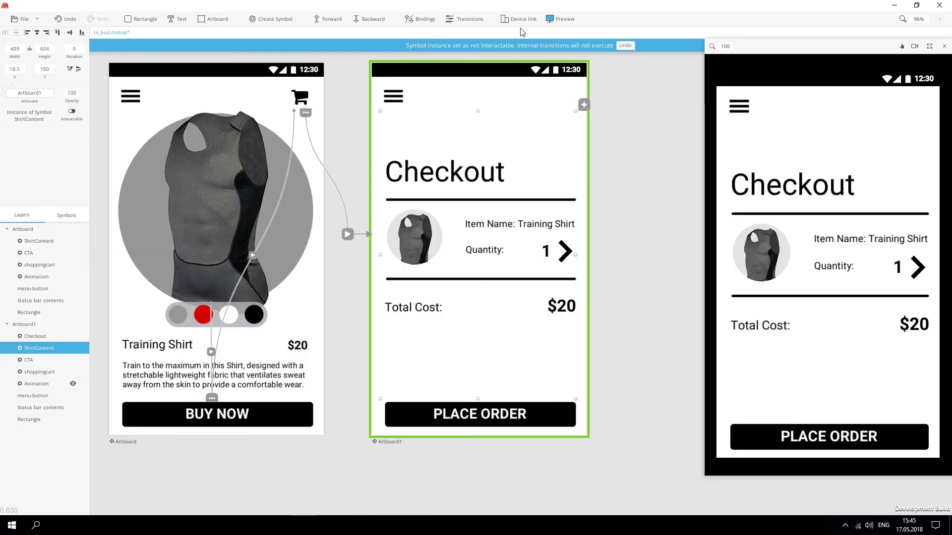
# Step: Copy the Checkout instance from the checkout screen and paste it onto the main screen's artboard
pyautogui.click(504, 303)
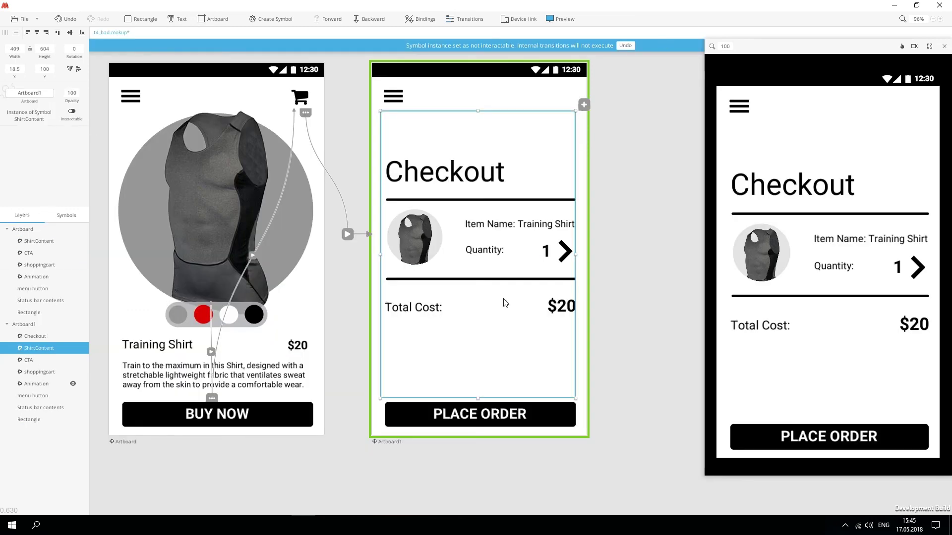
pyautogui.click(40, 336)
pyautogui.hotkey('ctrl', 'c')
pyautogui.click(171, 215)
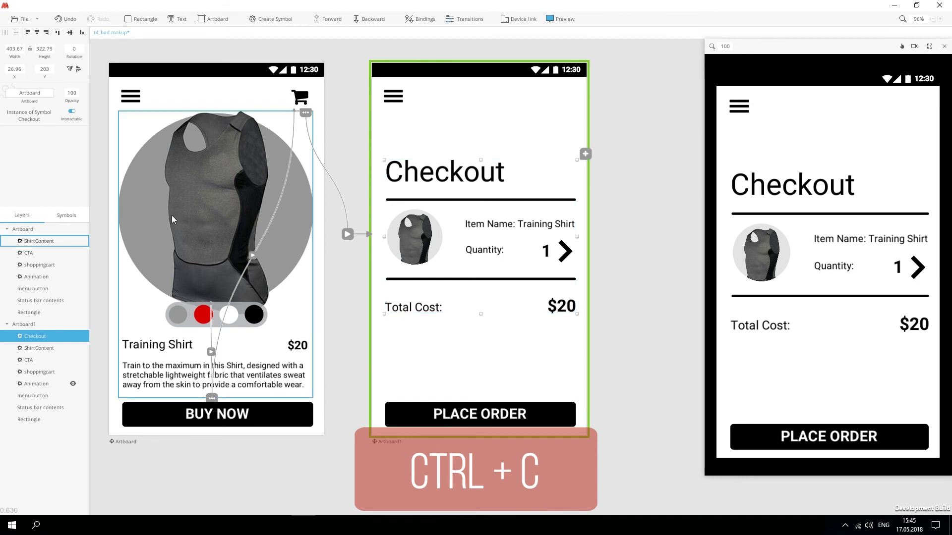
pyautogui.hotkey('ctrl', 'v')
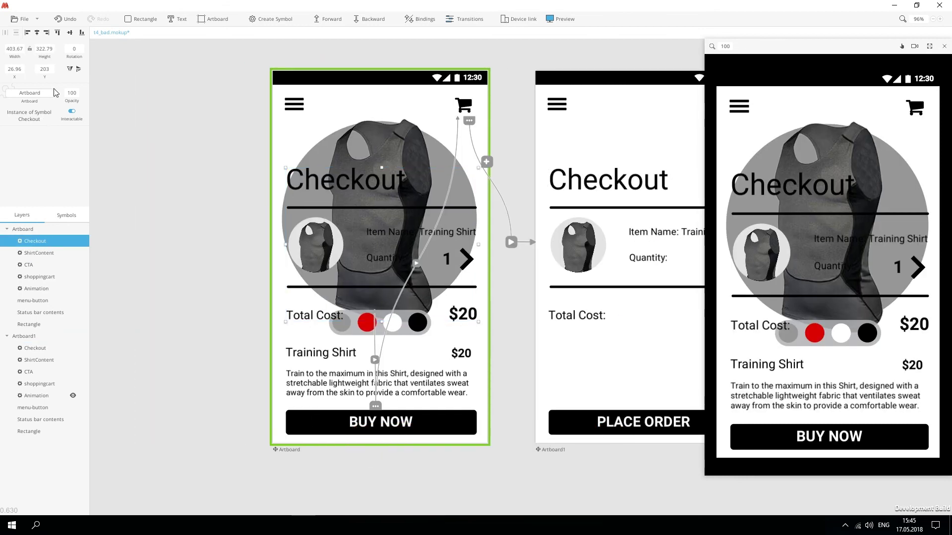
# Step: Set the main screen's Checkout instance to its Artboard1 state and make it non-interactable
pyautogui.click(44, 93)
pyautogui.click(30, 122)
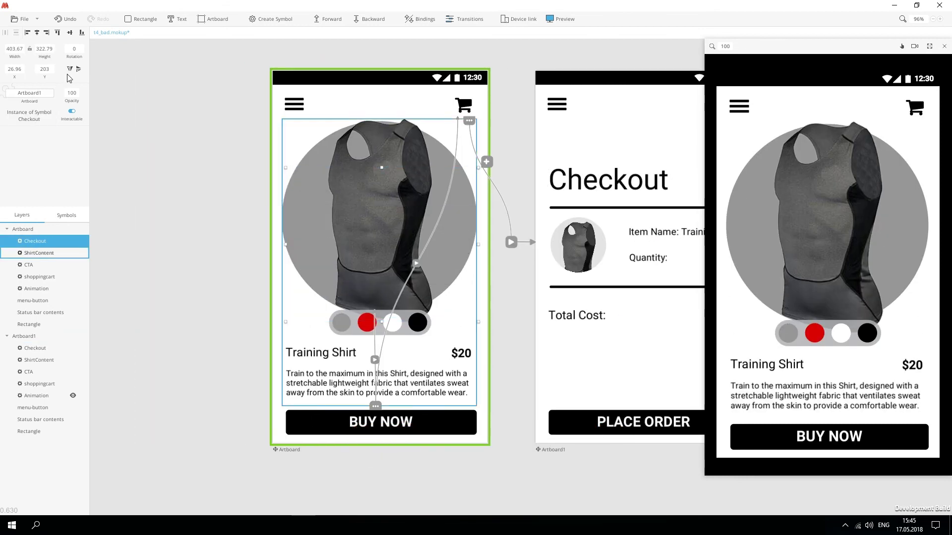
pyautogui.click(72, 111)
# Step: In the Artboard-to-Artboard1 transition, delay CTA to about 0.2 s and Checkout to about 0.4 s, and adjust the Animation and shoppingcart opacity durations
pyautogui.moveTo(473, 283); pyautogui.dragTo(336, 272)
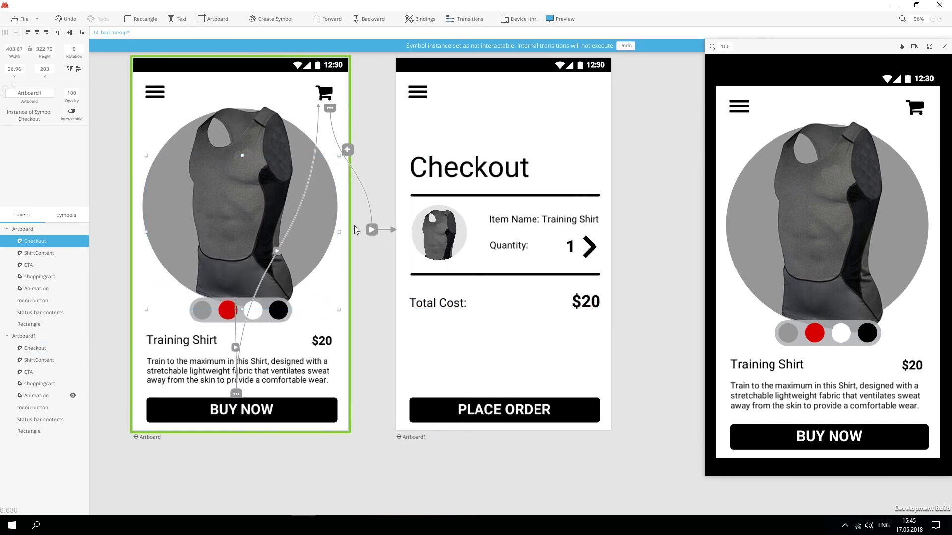
pyautogui.click(371, 230)
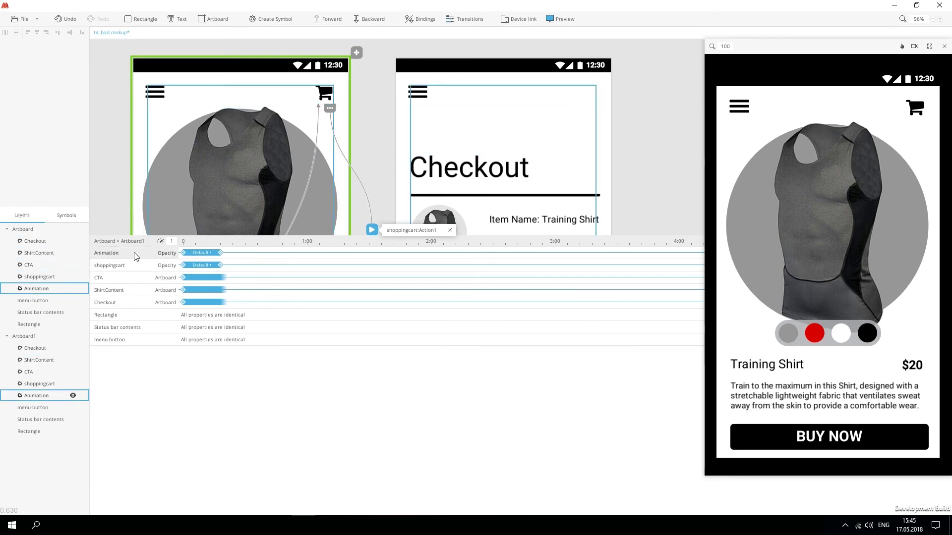
pyautogui.click(134, 292)
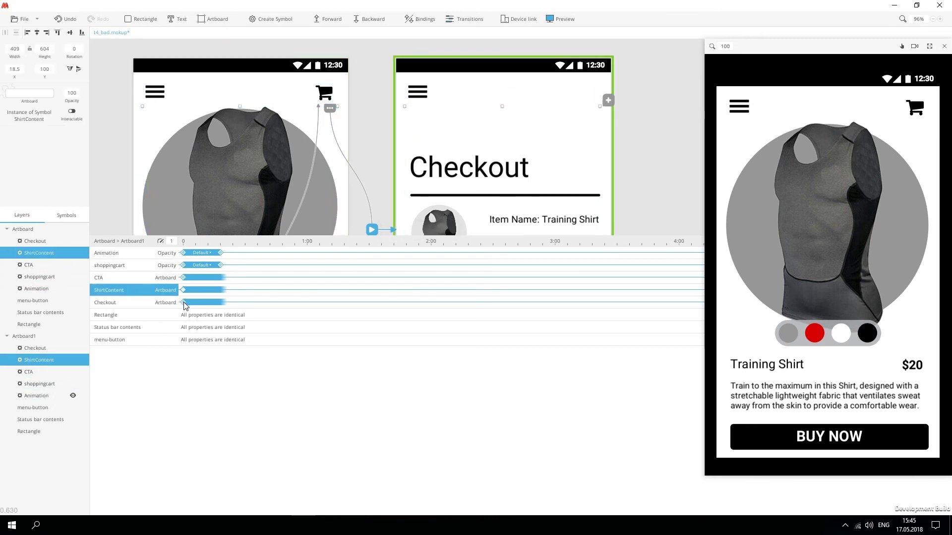
pyautogui.moveTo(186, 306); pyautogui.dragTo(239, 304)
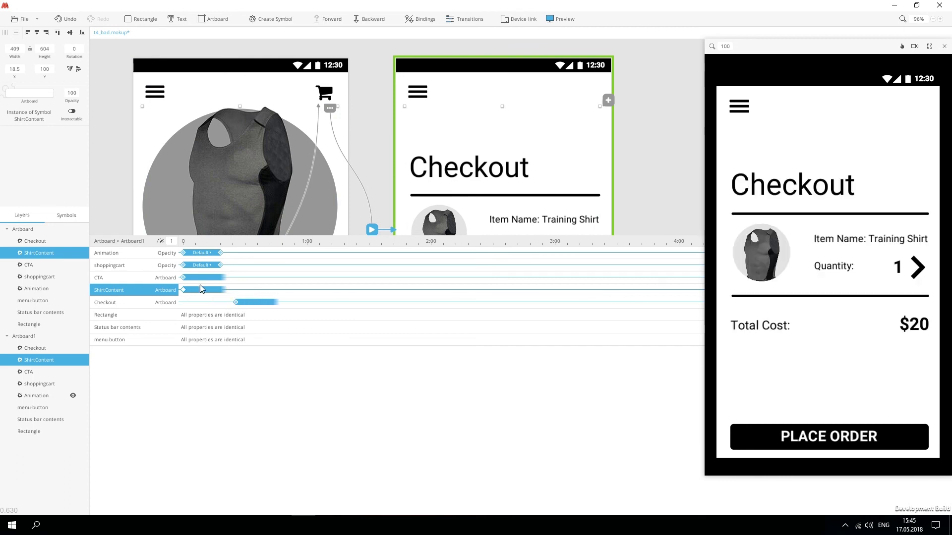
pyautogui.click(191, 276)
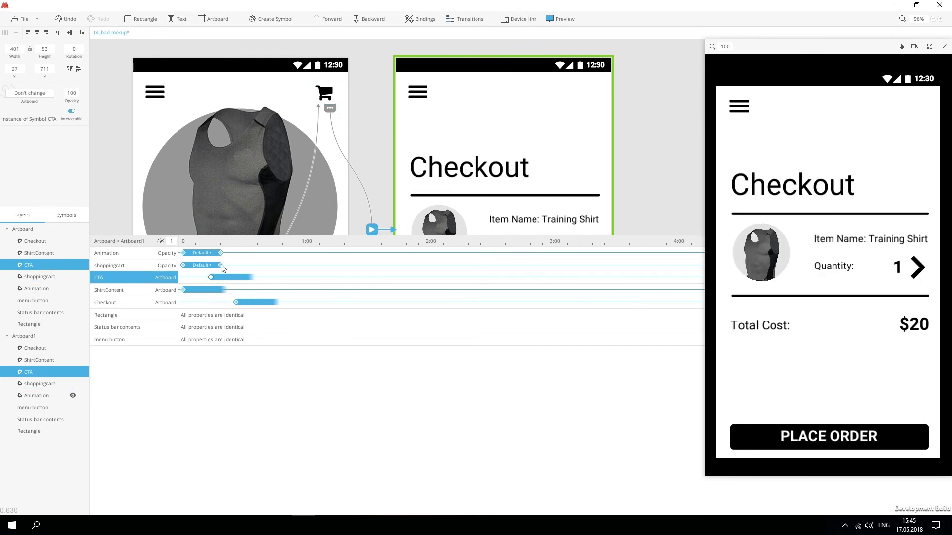
pyautogui.click(159, 264)
pyautogui.click(216, 255)
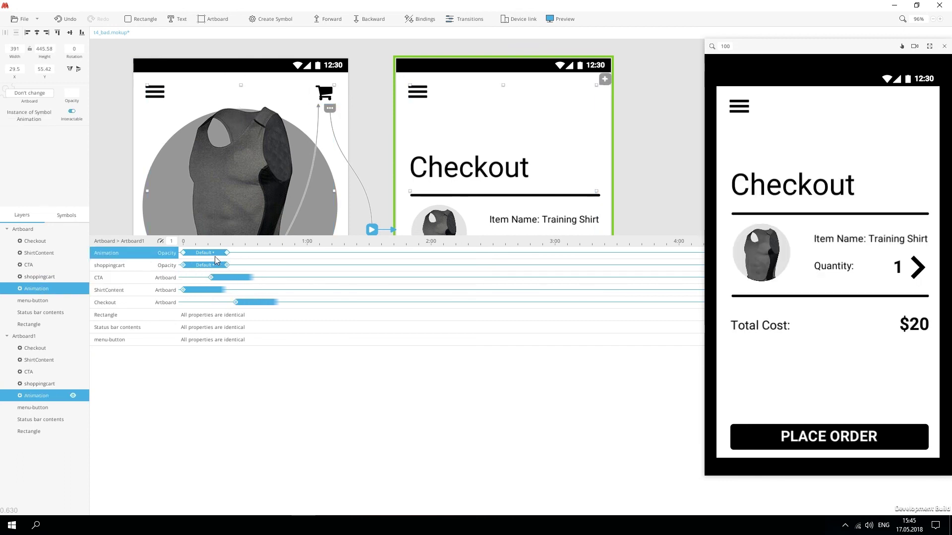
# Step: Add a transition to the main artboard from the PLACE ORDER button's BackToMain event, delaying its ShirtContent to about 0.5 s and Animation to about 0.7 s
pyautogui.moveTo(223, 236); pyautogui.dragTo(238, 369)
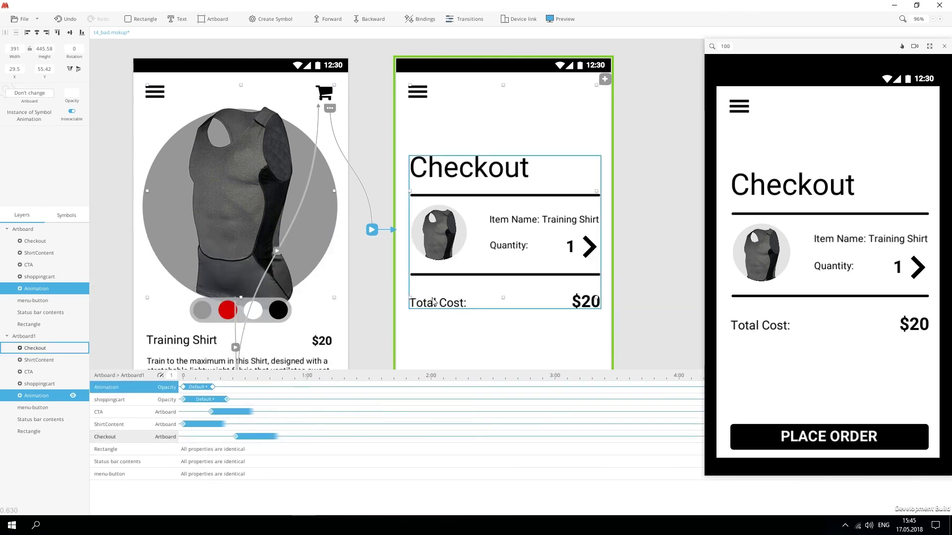
pyautogui.scroll(-3, 456, 268)
pyautogui.click(525, 325)
pyautogui.click(599, 308)
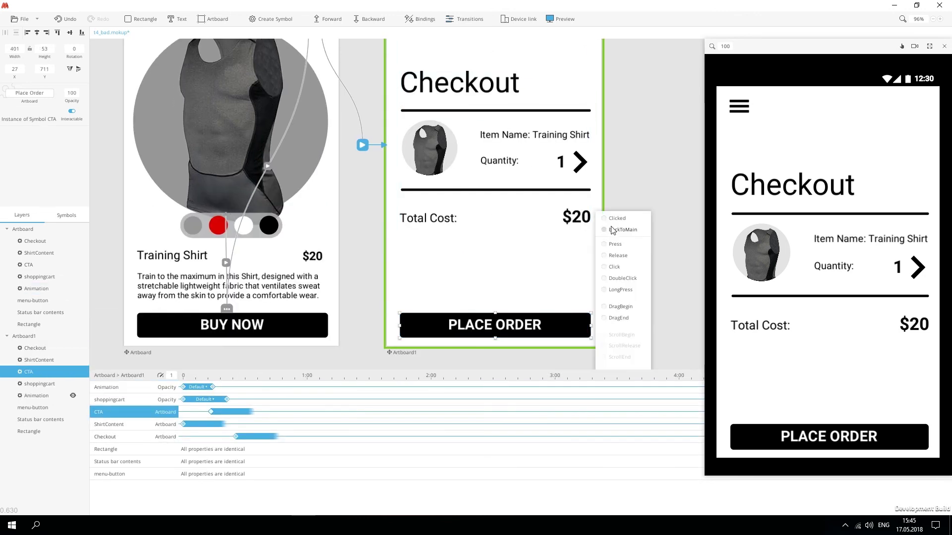
pyautogui.moveTo(626, 229); pyautogui.dragTo(248, 198)
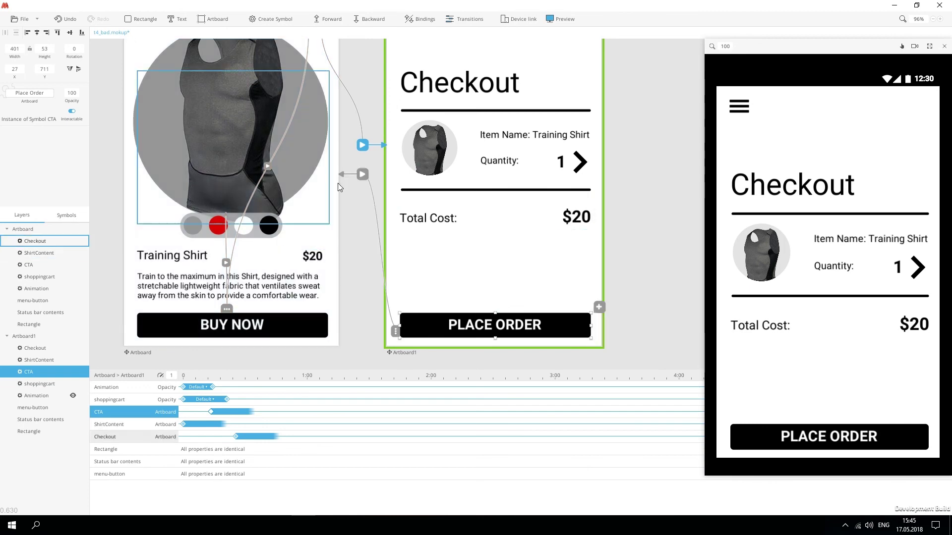
pyautogui.click(196, 411)
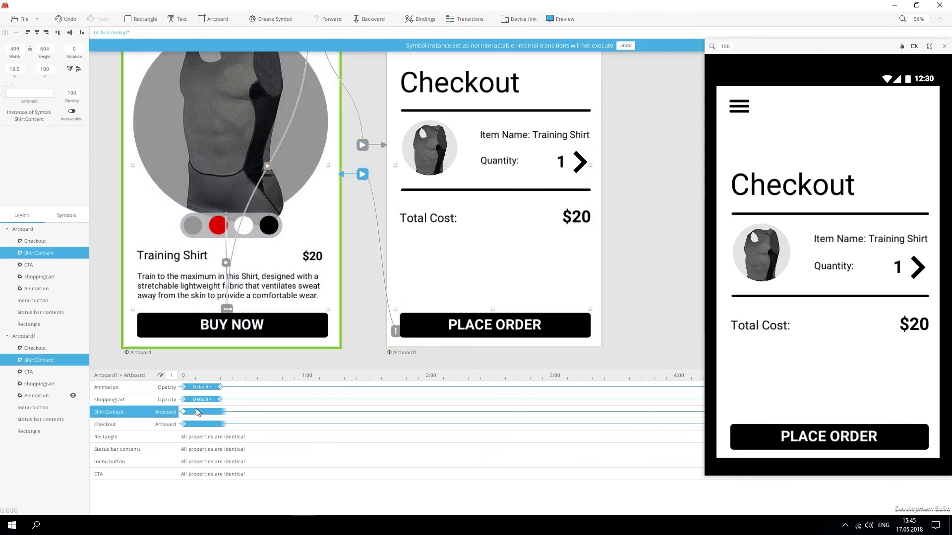
pyautogui.moveTo(189, 412); pyautogui.dragTo(229, 386)
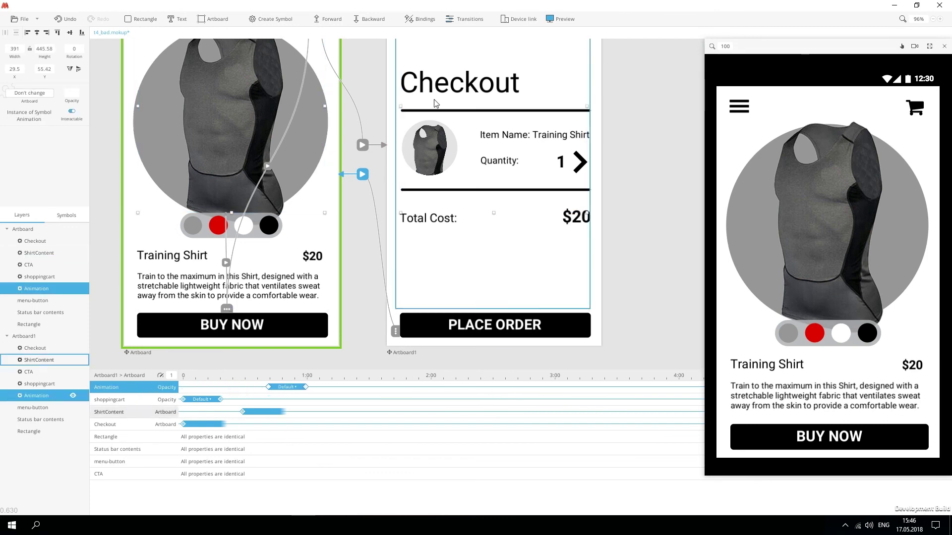
# Step: Preview the prototype full screen, try the red, grey, white and black shirt colours, and buy the grey shirt
pyautogui.click(927, 48)
pyautogui.click(464, 341)
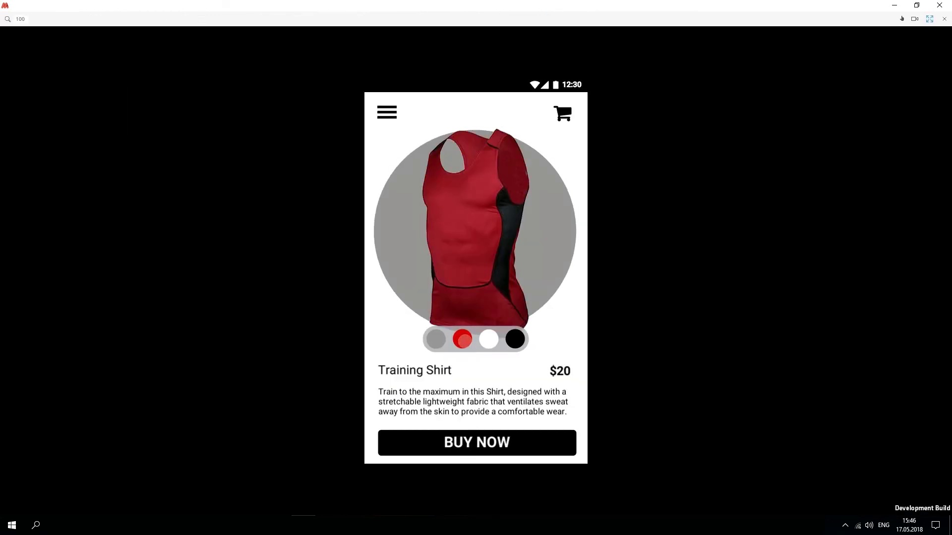
pyautogui.click(436, 340)
pyautogui.click(489, 340)
pyautogui.click(516, 340)
pyautogui.click(437, 340)
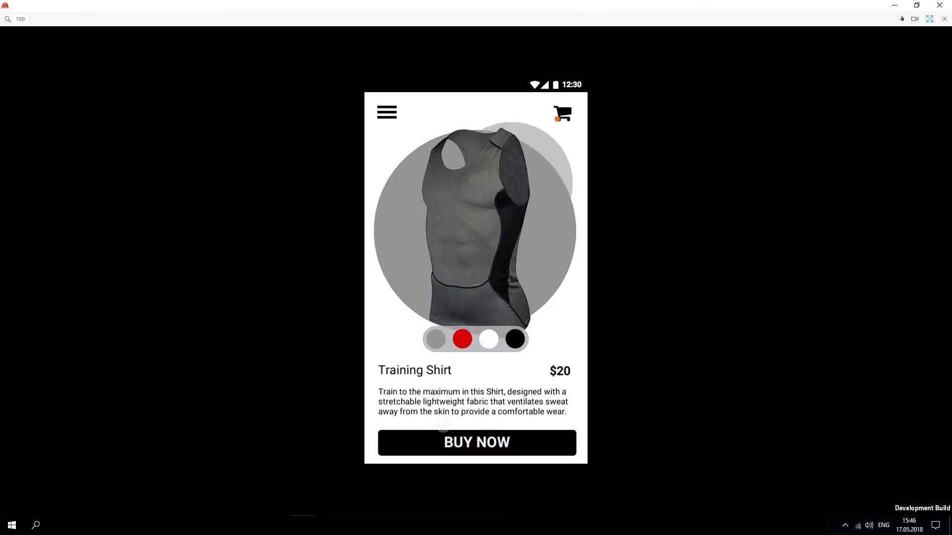
# Step: Test the previewed checkout by opening the cart, raising the quantity to 2 and placing the order, and leave full screen
pyautogui.click(562, 112)
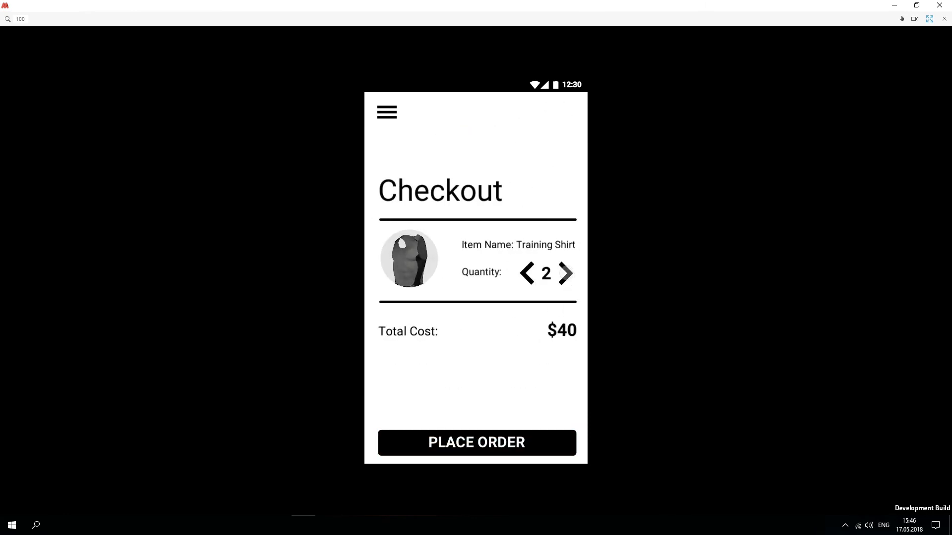
pyautogui.click(459, 438)
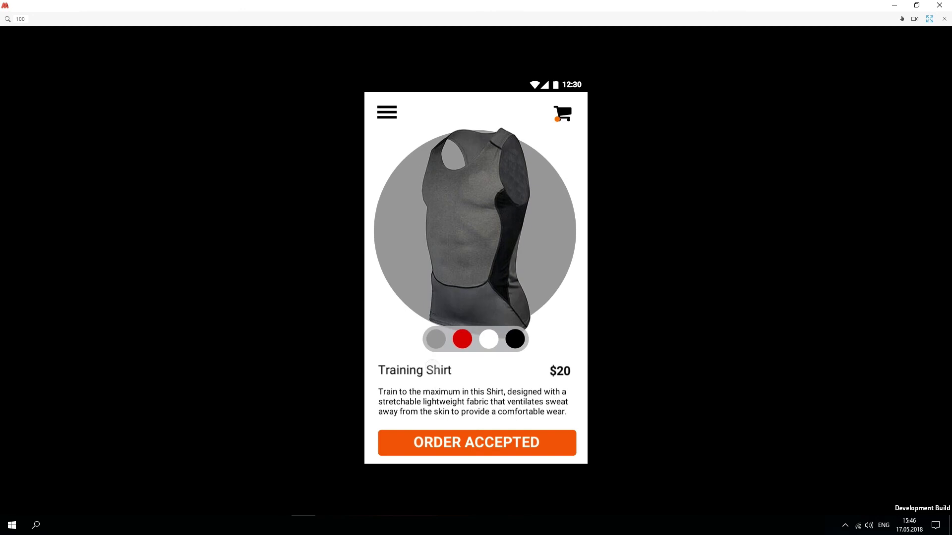
pyautogui.click(929, 19)
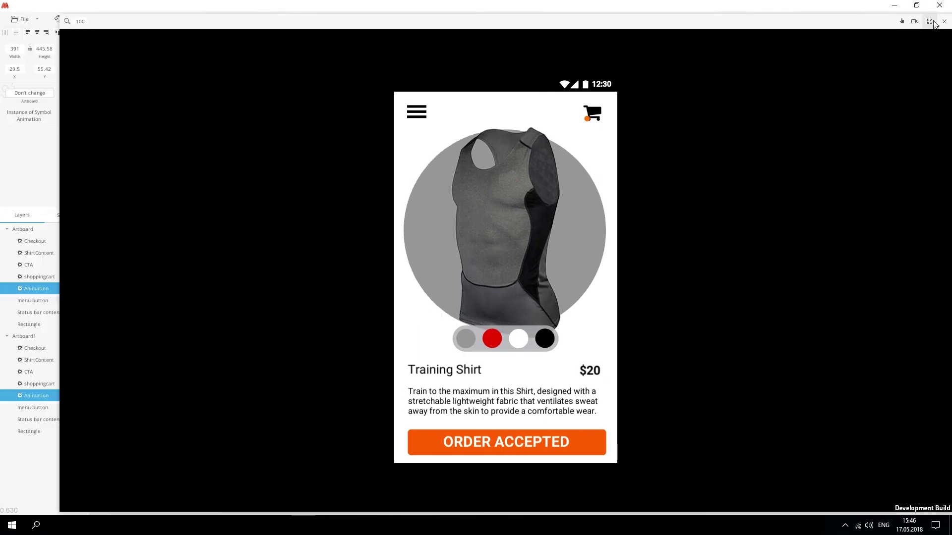